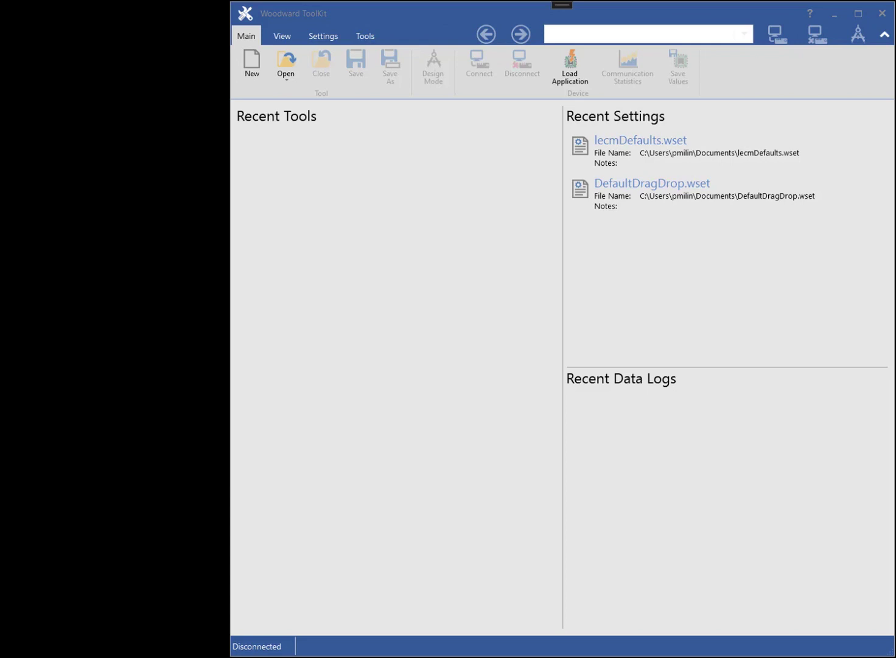
- Start a new tool and review the SID file locations without changing them
{"action": "left_click", "coordinate": [253, 65]}
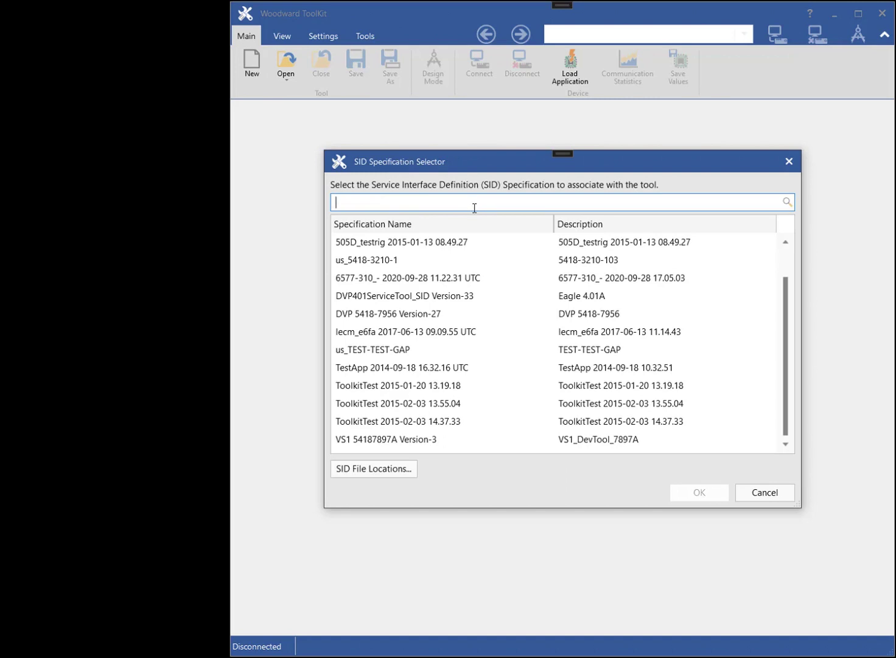
{"action": "left_click", "coordinate": [393, 470]}
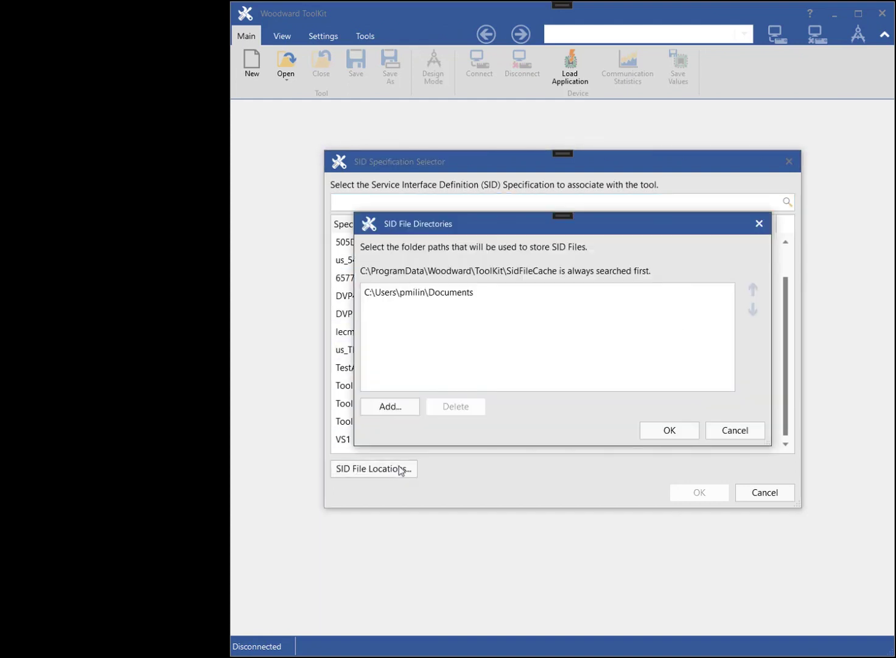
{"action": "left_click", "coordinate": [713, 434]}
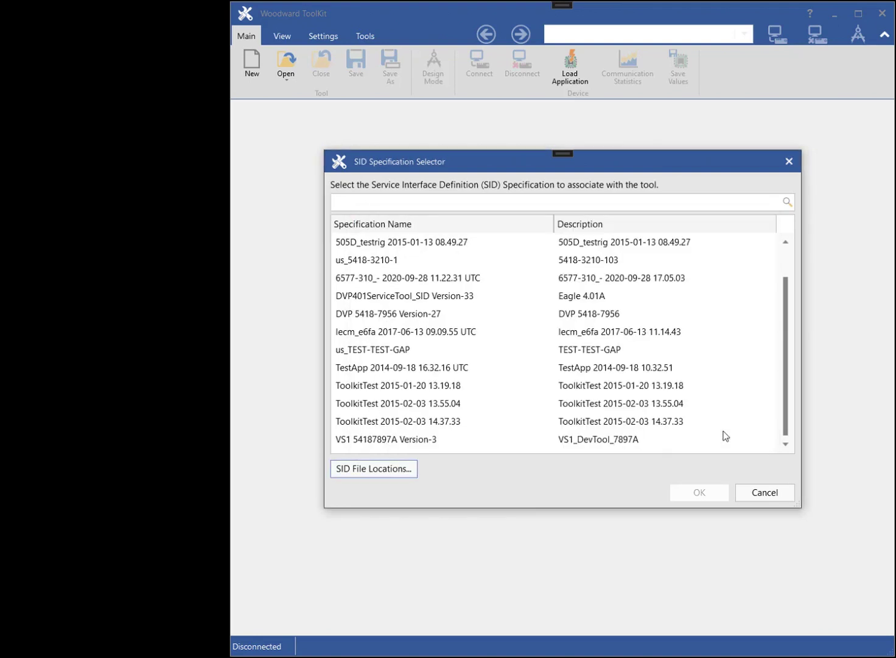
- Filter the specifications for 'test' and create the tool from testDragDropElements
{"action": "left_click", "coordinate": [433, 203]}
{"action": "type", "text": "test"}
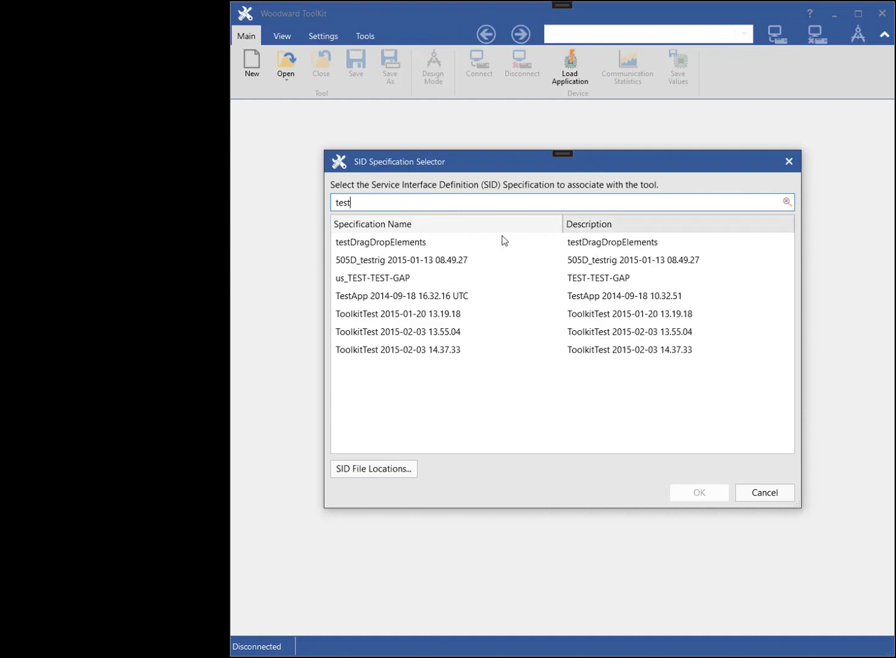
{"action": "left_click", "coordinate": [408, 244]}
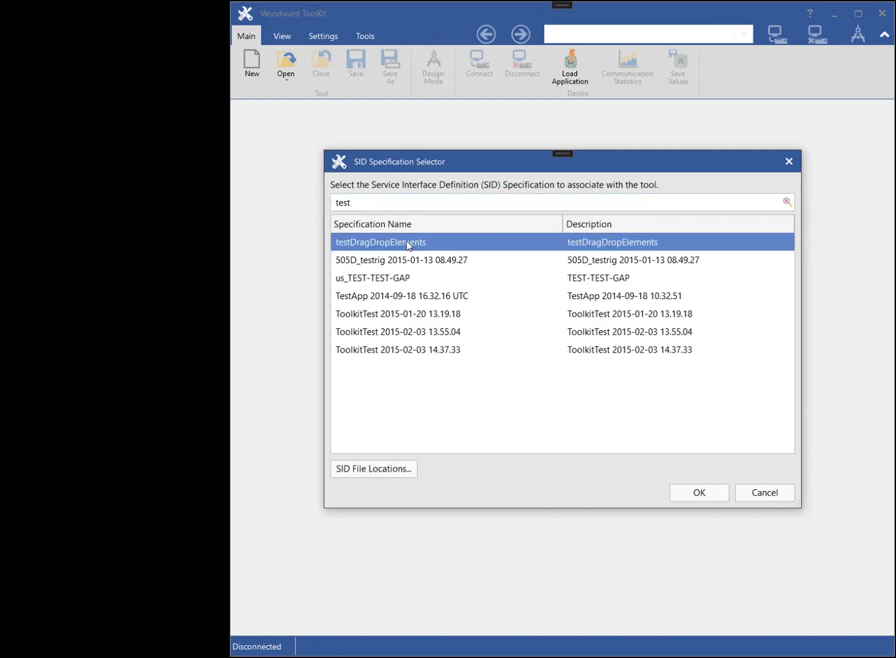
{"action": "left_click", "coordinate": [695, 495]}
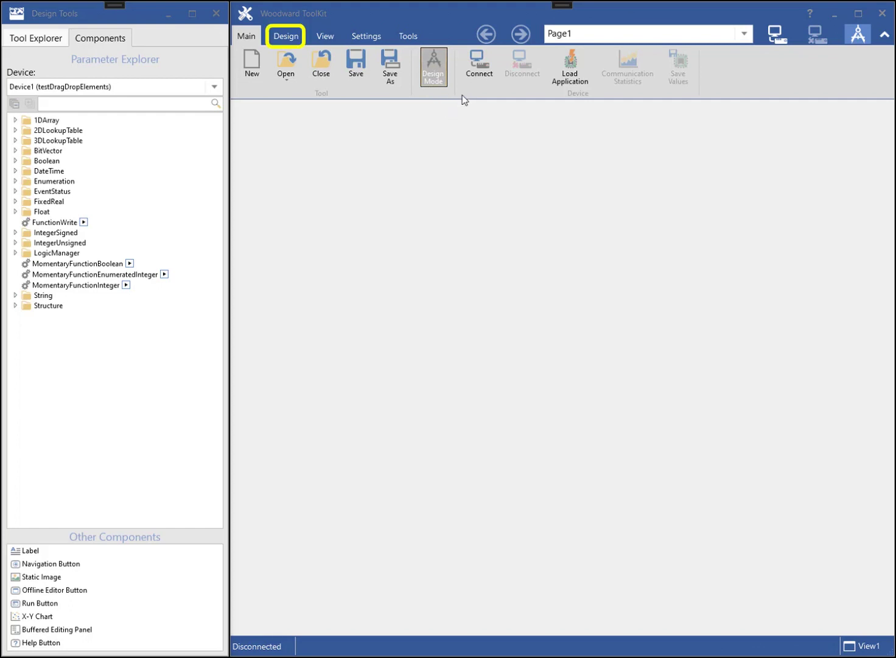
- Show the Design commands and the Tool Explorer tree with View1, Home and Page1
{"action": "left_click", "coordinate": [288, 38]}
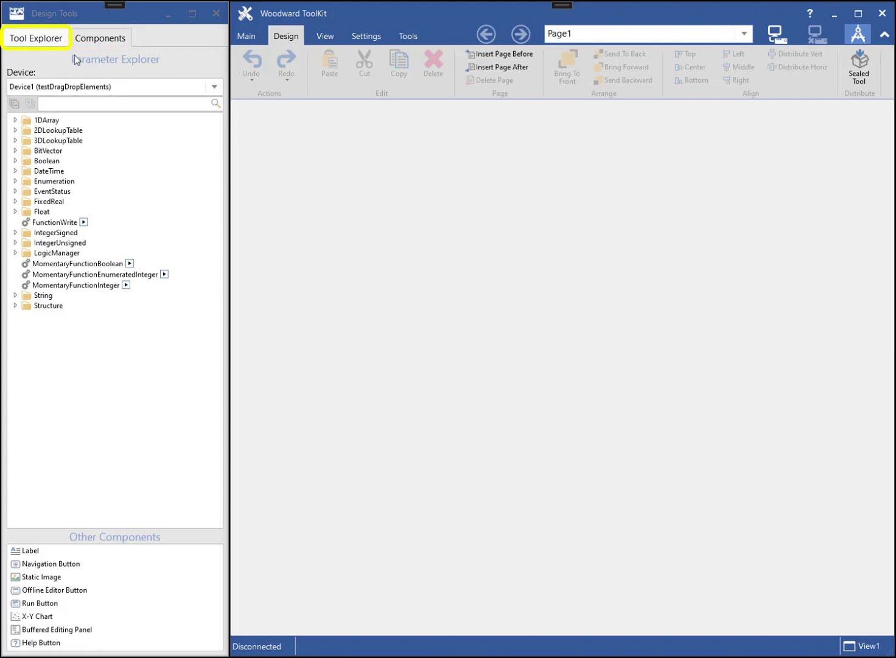
{"action": "left_click", "coordinate": [44, 40]}
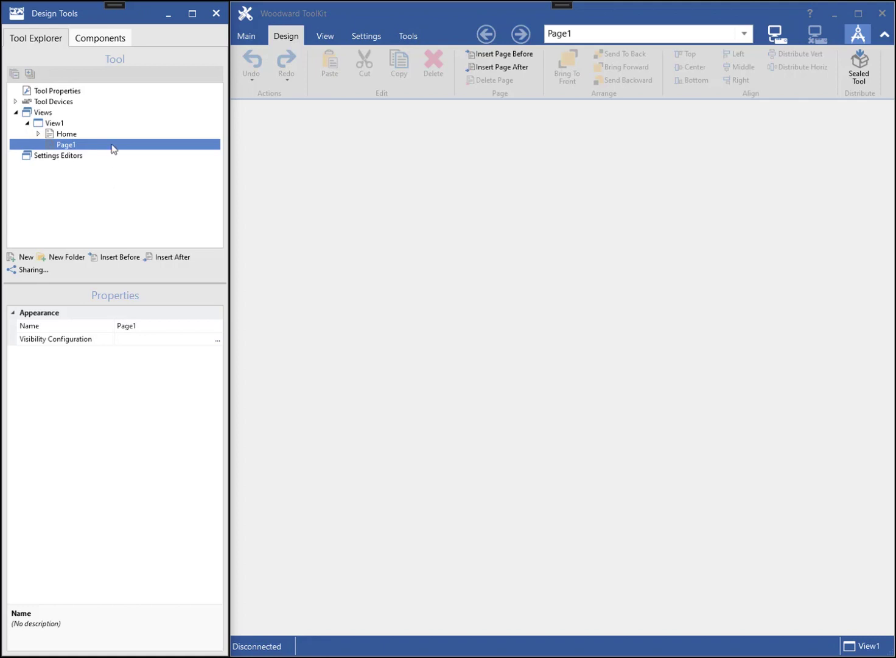
- Drag Device1's Float parameter onto Page1, widen its control and nudge it into place
{"action": "left_click", "coordinate": [107, 39]}
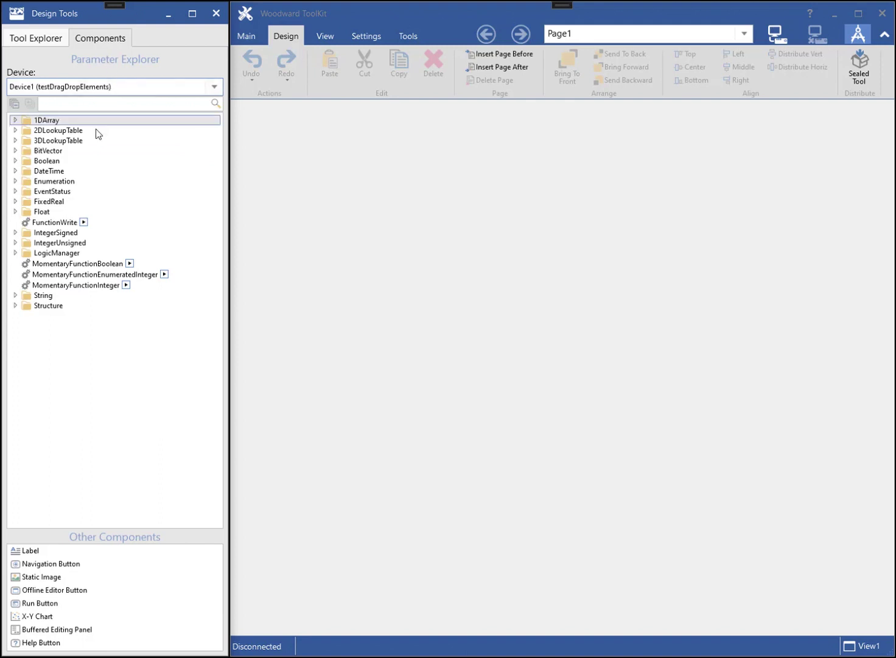
{"action": "left_click", "coordinate": [15, 212]}
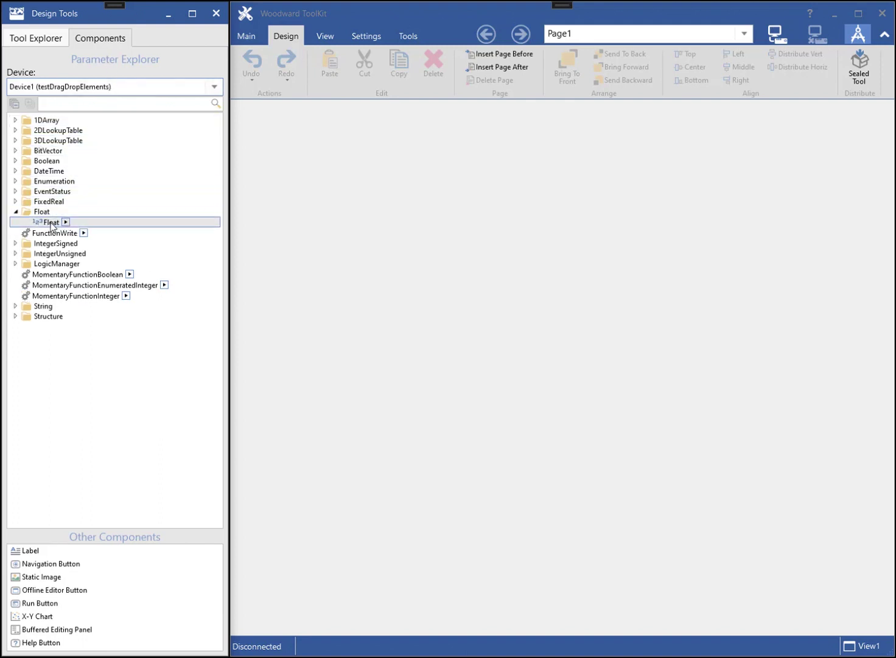
{"action": "left_click_drag", "start_coordinate": [56, 224], "coordinate": [317, 157]}
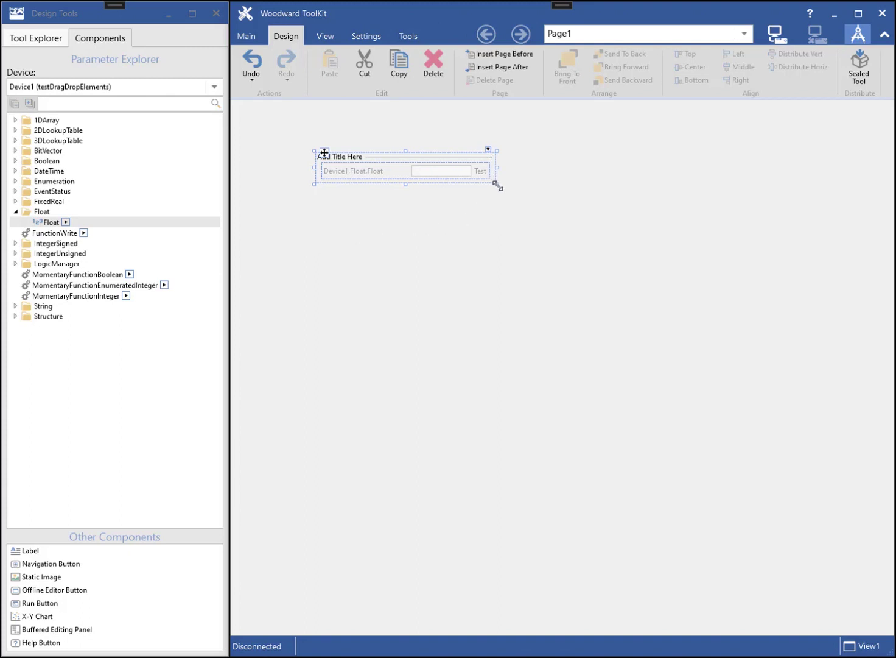
{"action": "mouse_move", "coordinate": [497, 185]}
{"action": "left_mouse_down"}
{"action": "mouse_move", "coordinate": [544, 193]}
{"action": "mouse_move", "coordinate": [516, 185]}
{"action": "left_mouse_up"}
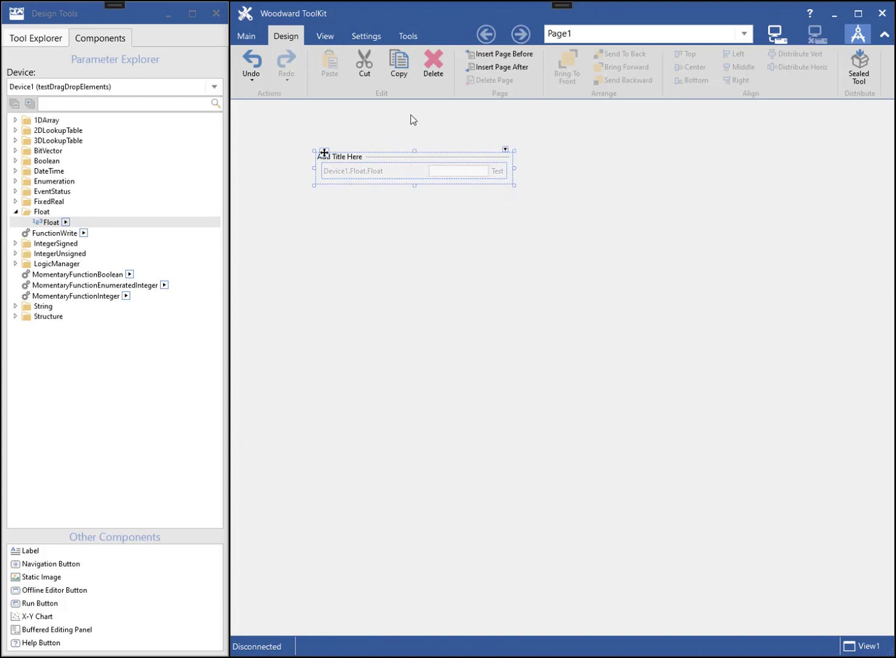
{"action": "mouse_move", "coordinate": [334, 163]}
{"action": "left_mouse_down"}
{"action": "mouse_move", "coordinate": [351, 179]}
{"action": "mouse_move", "coordinate": [373, 176]}
{"action": "mouse_move", "coordinate": [334, 153]}
{"action": "left_mouse_up"}
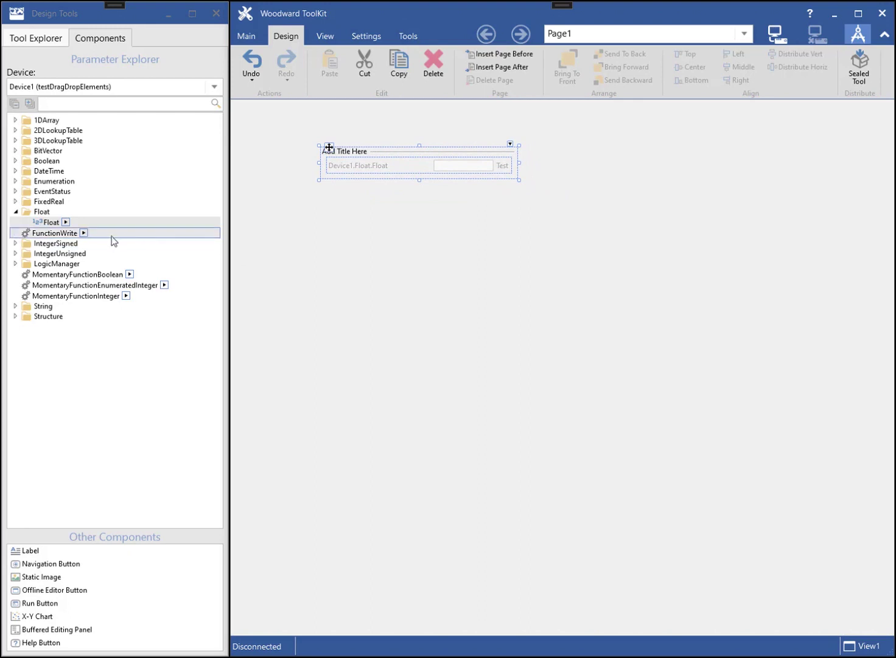
- Select the group holding Device1.Float.Float and change its Title to 'My first group'
{"action": "left_click", "coordinate": [41, 40]}
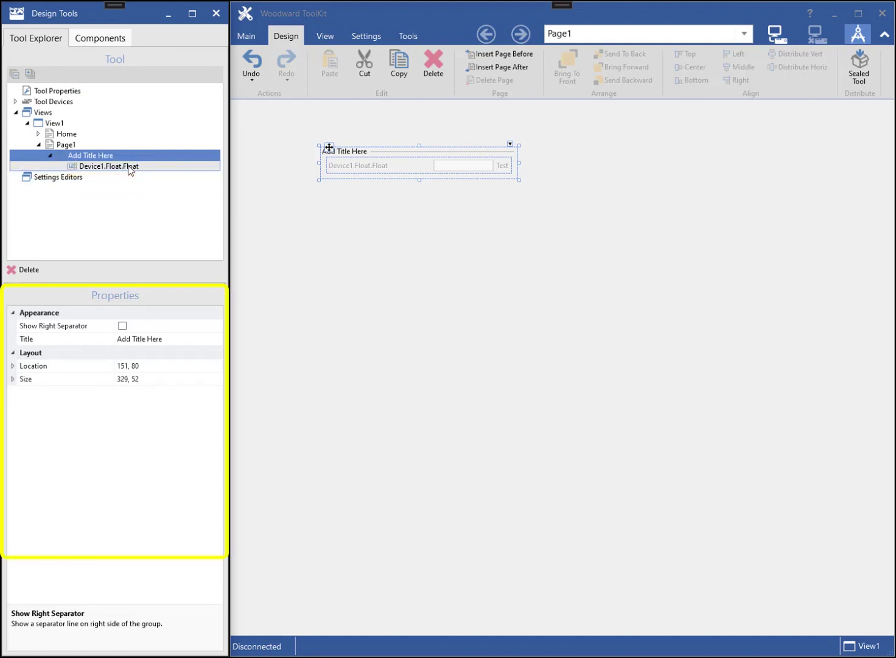
{"action": "left_click", "coordinate": [128, 166]}
{"action": "left_click", "coordinate": [108, 155]}
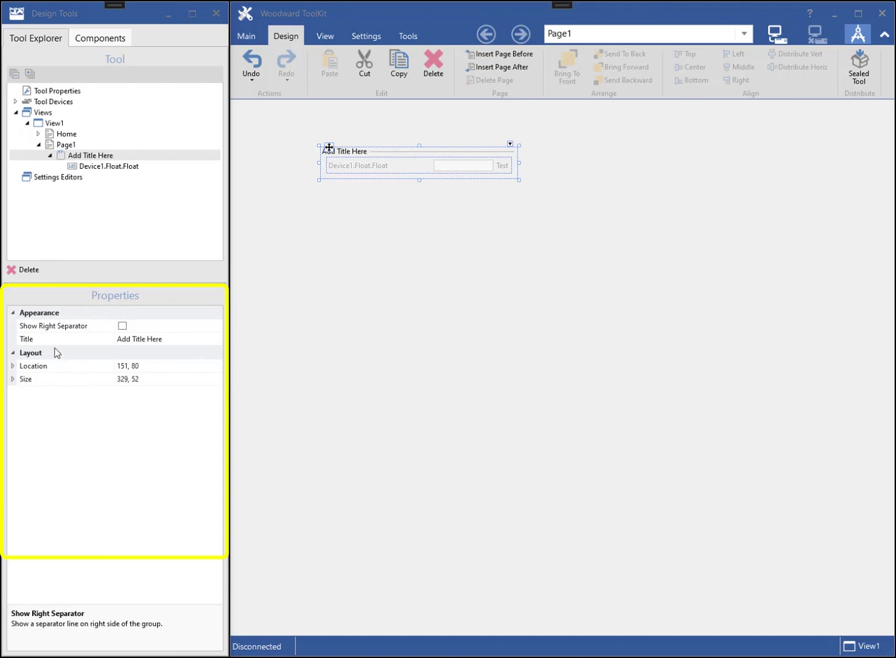
{"action": "left_click", "coordinate": [170, 338]}
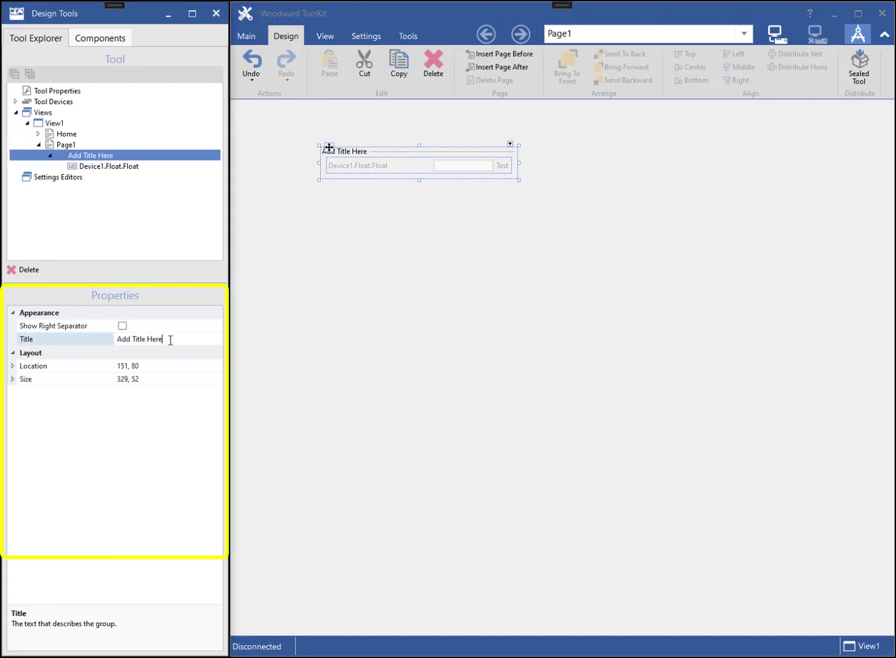
{"action": "left_click_drag", "start_coordinate": [169, 338], "coordinate": [111, 341]}
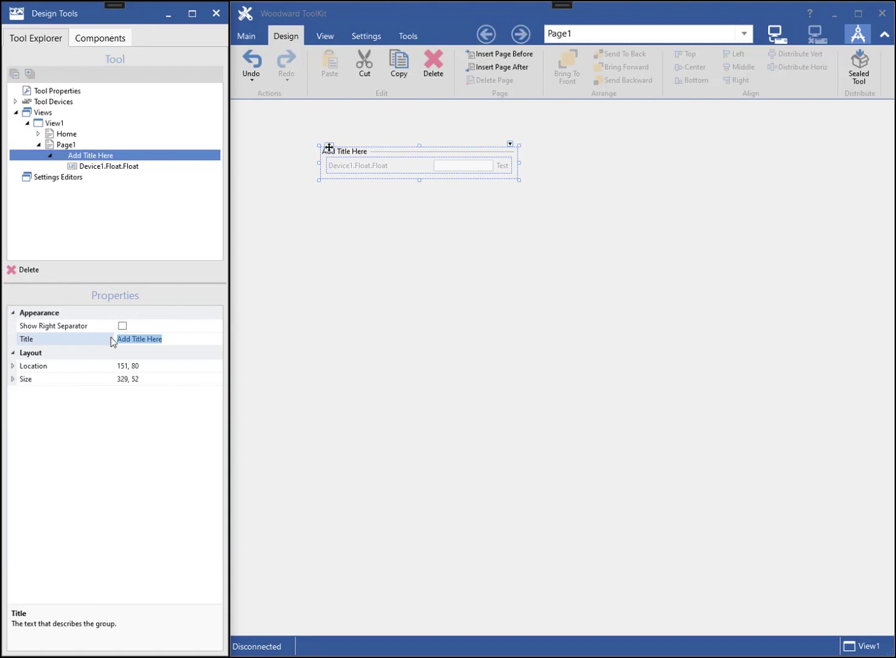
{"action": "type", "text": "My first group"}
{"action": "key", "text": "Return"}
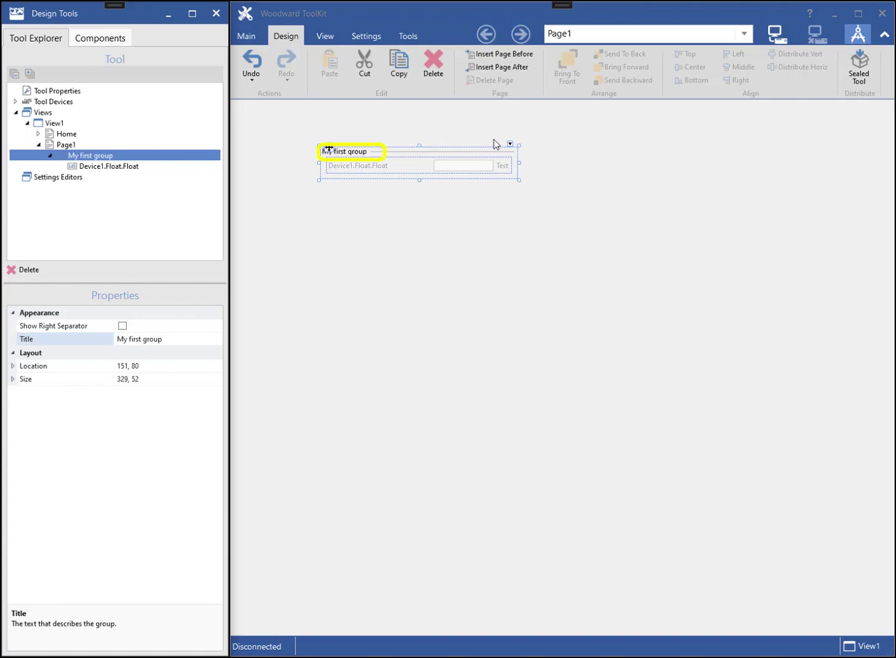
{"action": "left_click", "coordinate": [511, 144]}
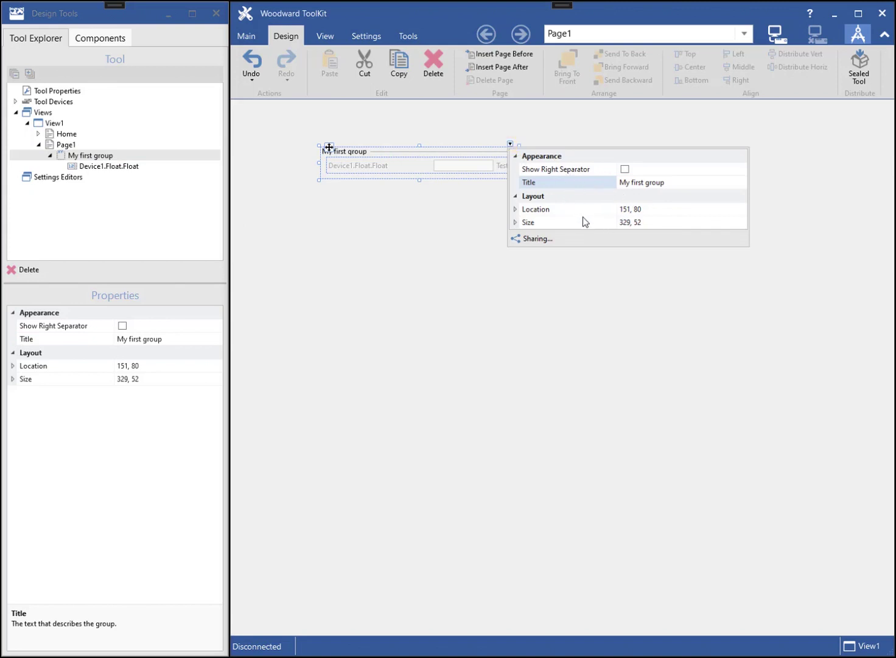
{"action": "left_click", "coordinate": [485, 213]}
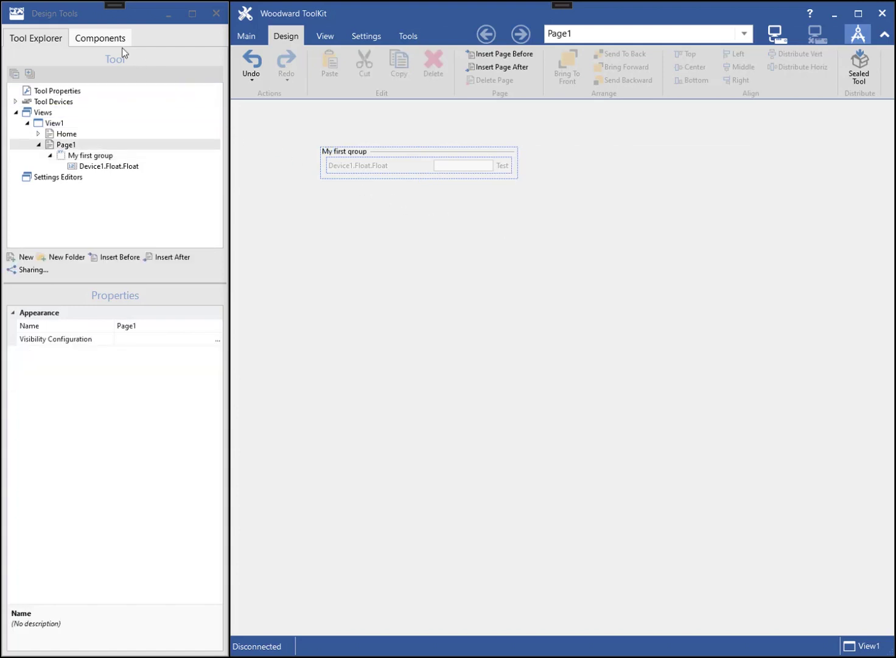
- Add the Boolean and DateTime parameters into My first group
{"action": "left_click", "coordinate": [108, 39]}
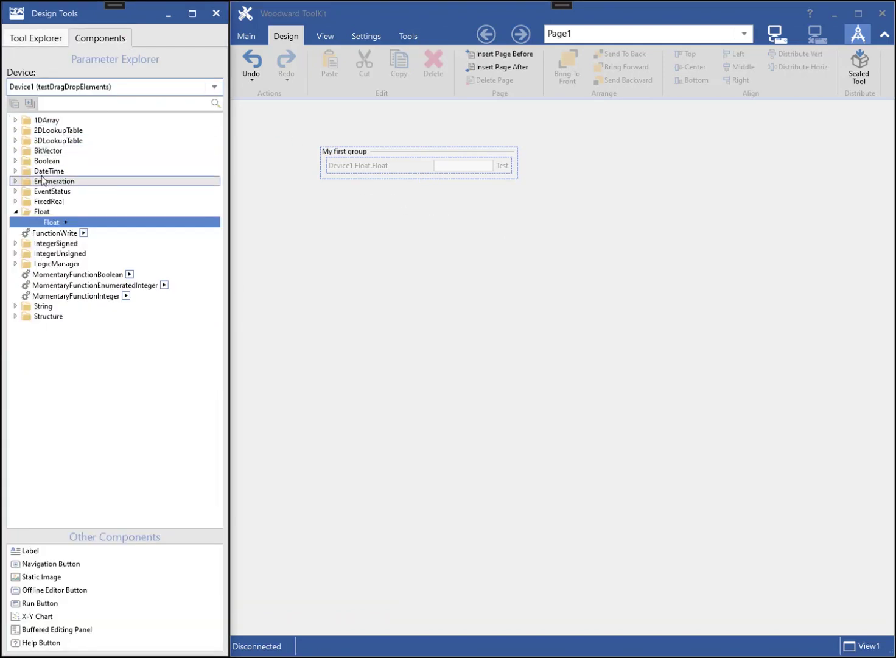
{"action": "left_click", "coordinate": [15, 161]}
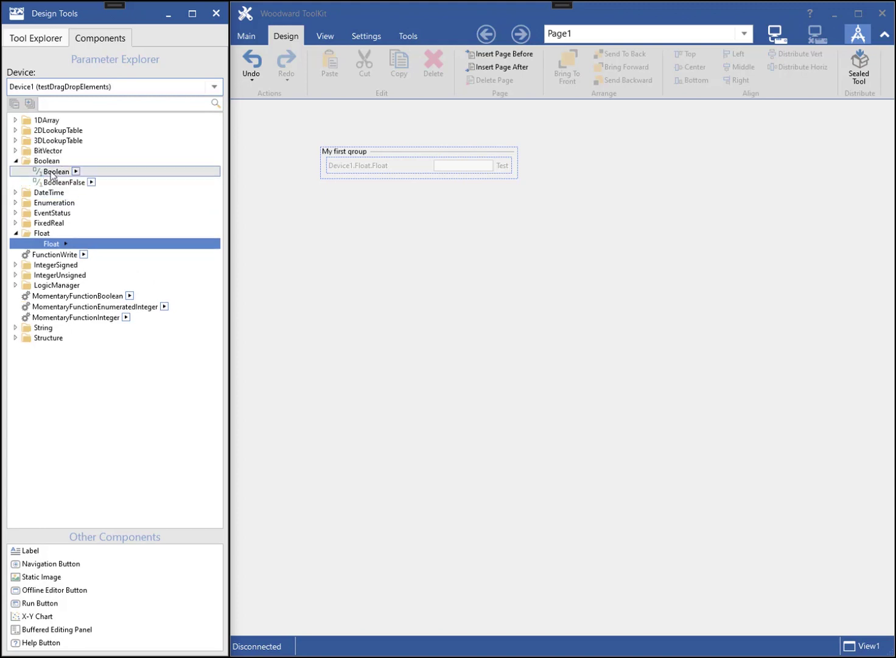
{"action": "left_click_drag", "start_coordinate": [55, 175], "coordinate": [343, 184]}
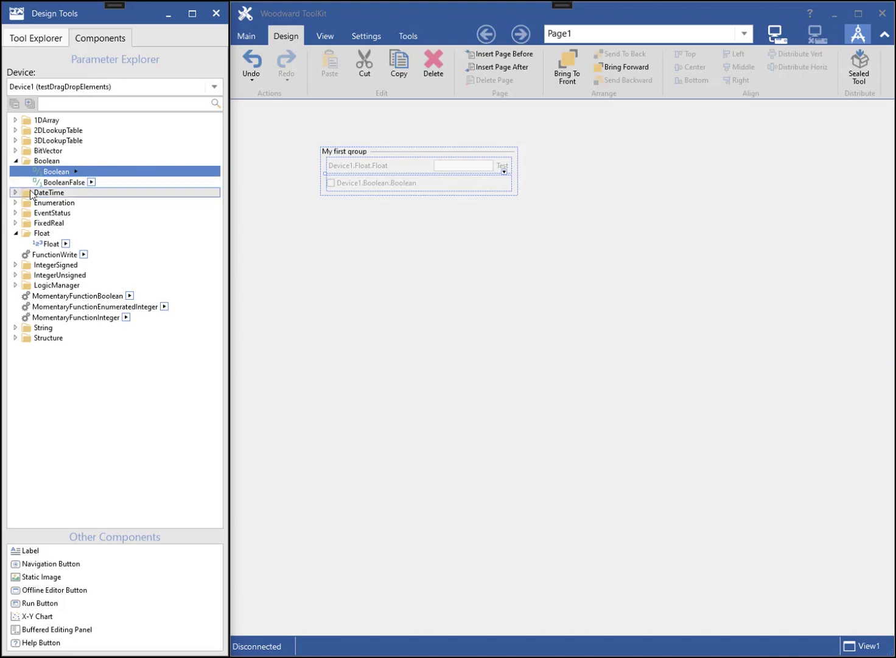
{"action": "left_click", "coordinate": [16, 193]}
{"action": "left_click_drag", "start_coordinate": [54, 207], "coordinate": [336, 196]}
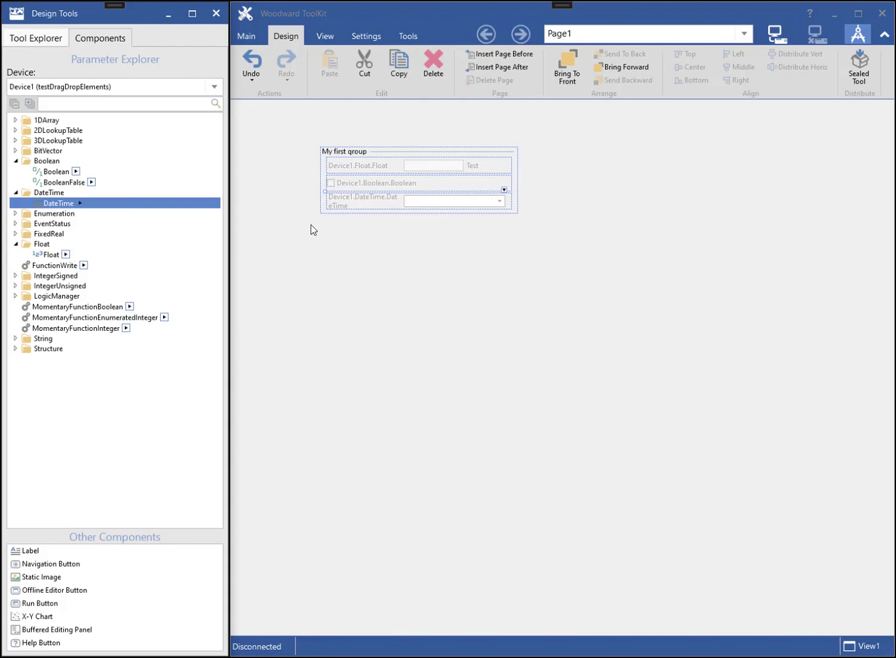
- Widen the group, insert BitVector after Float, and show DateTime's properties in the tree
{"action": "left_click", "coordinate": [515, 179]}
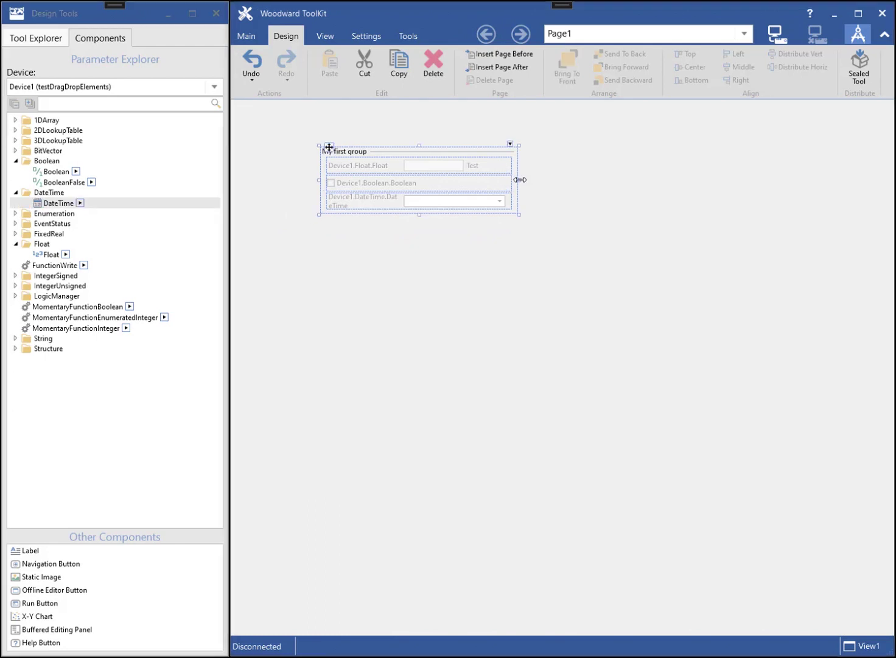
{"action": "left_click_drag", "start_coordinate": [516, 178], "coordinate": [566, 181]}
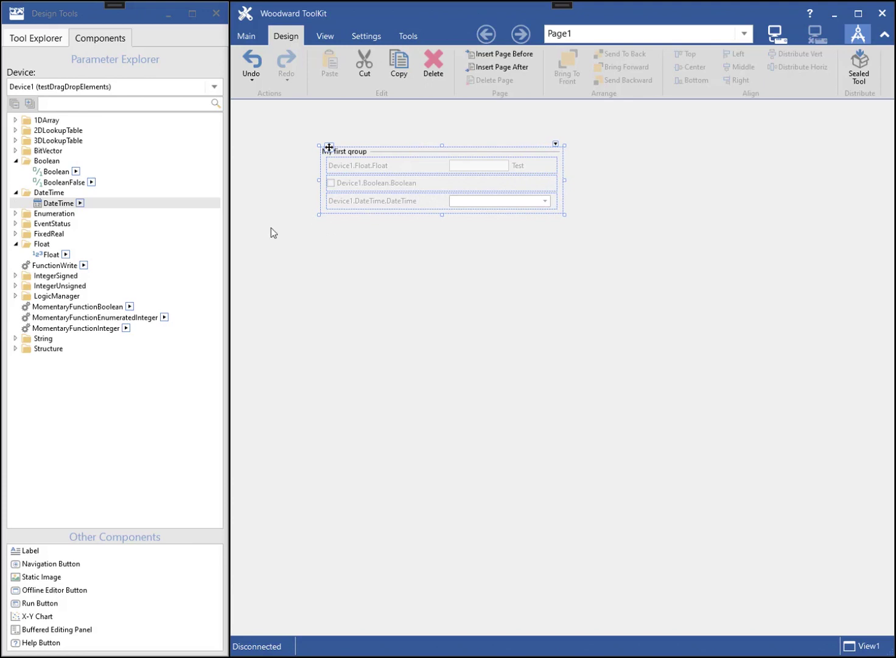
{"action": "left_click", "coordinate": [16, 150]}
{"action": "left_click", "coordinate": [58, 161]}
{"action": "left_click_drag", "start_coordinate": [59, 164], "coordinate": [370, 173]}
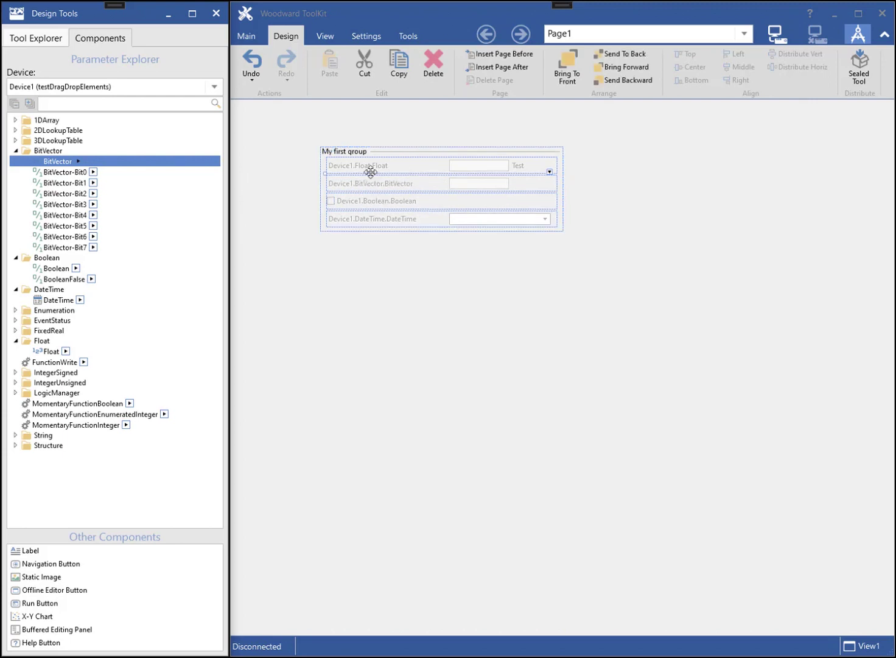
{"action": "left_click", "coordinate": [407, 220]}
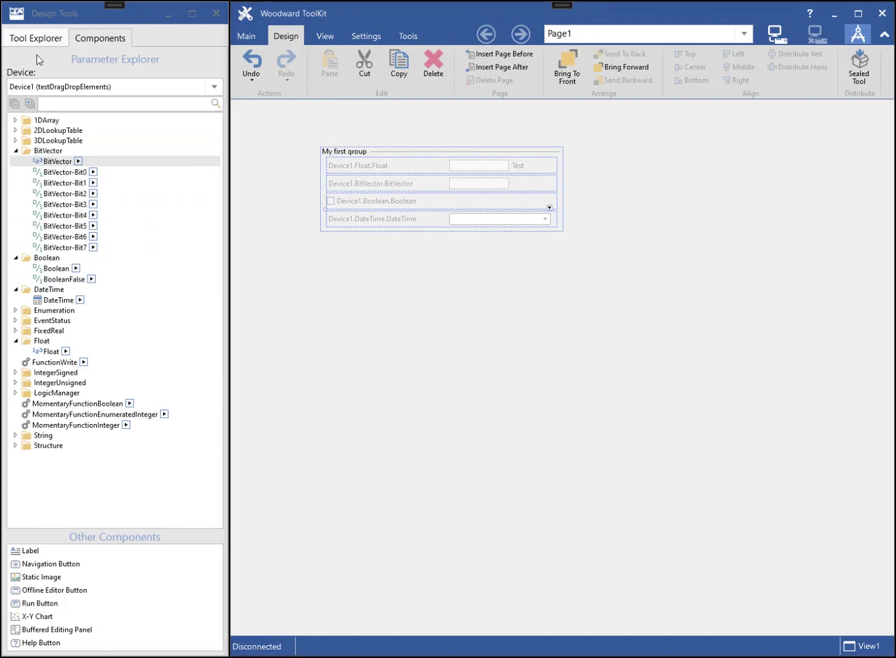
{"action": "left_click", "coordinate": [35, 39]}
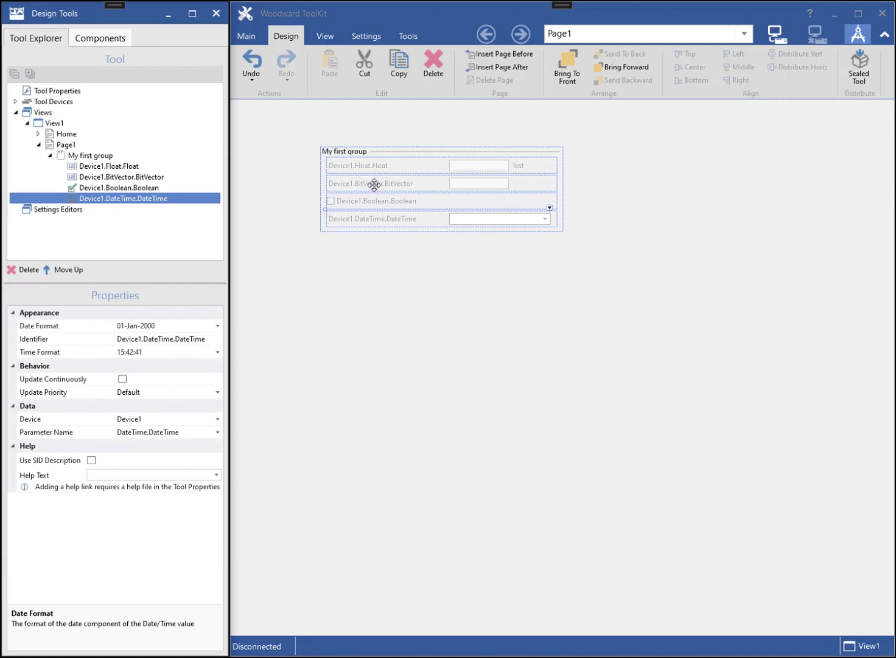
- Give the Float, BitVector, Boolean and DateTime controls the Identifier 'the same identifier'
{"action": "left_click", "coordinate": [375, 166]}
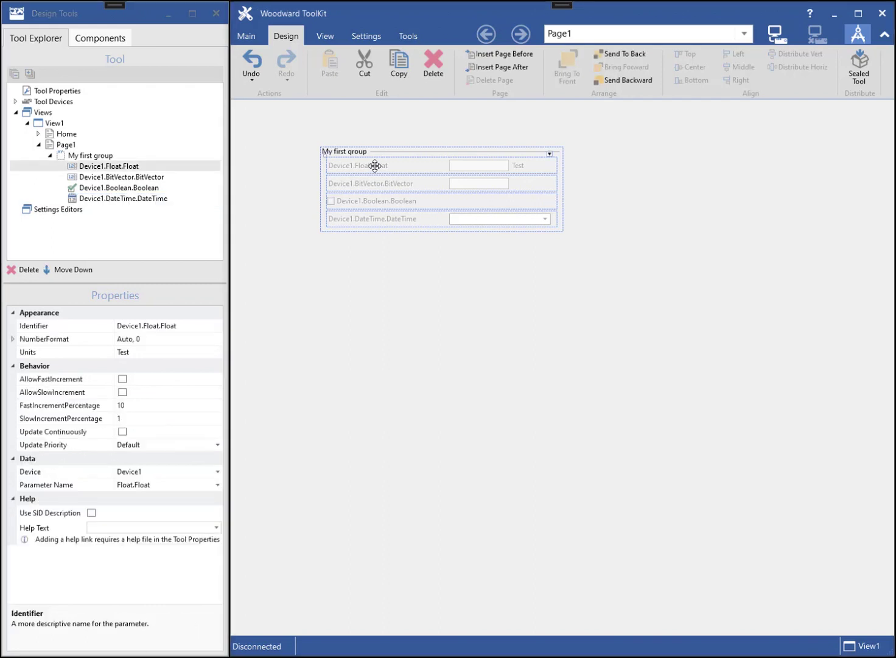
{"action": "left_click", "coordinate": [371, 185], "text": "ctrl"}
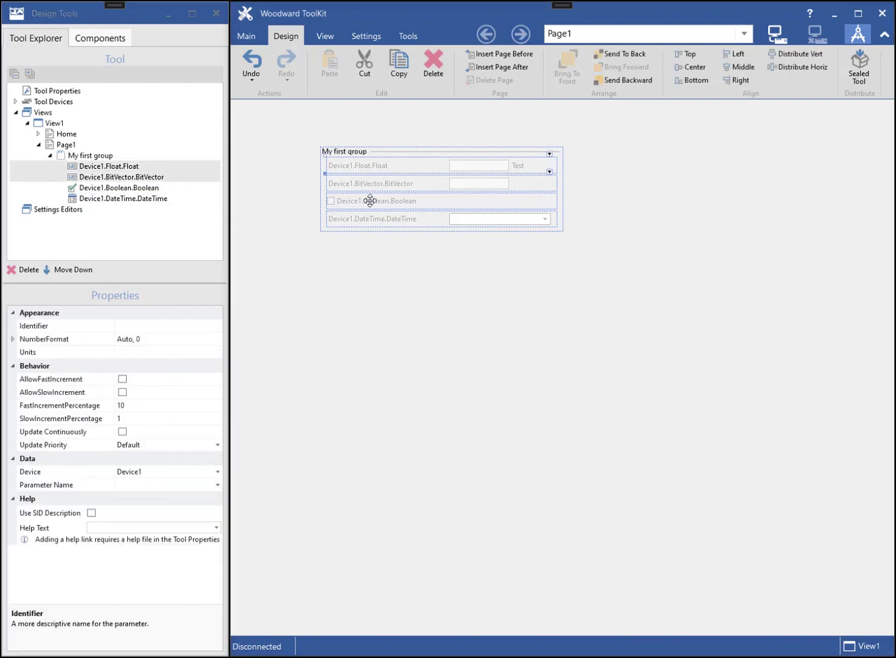
{"action": "left_click", "coordinate": [371, 201], "text": "ctrl"}
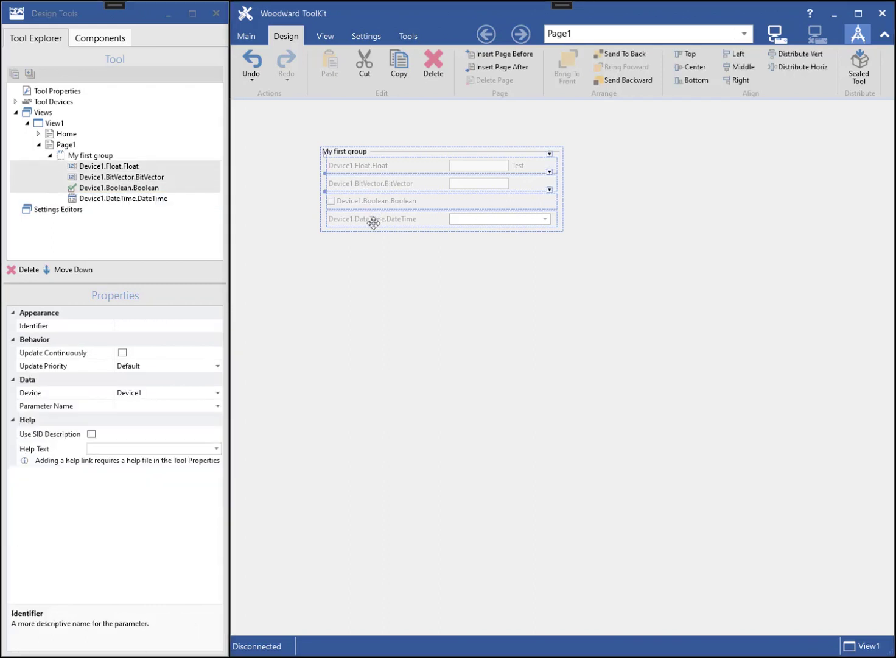
{"action": "left_click", "coordinate": [374, 222], "text": "ctrl"}
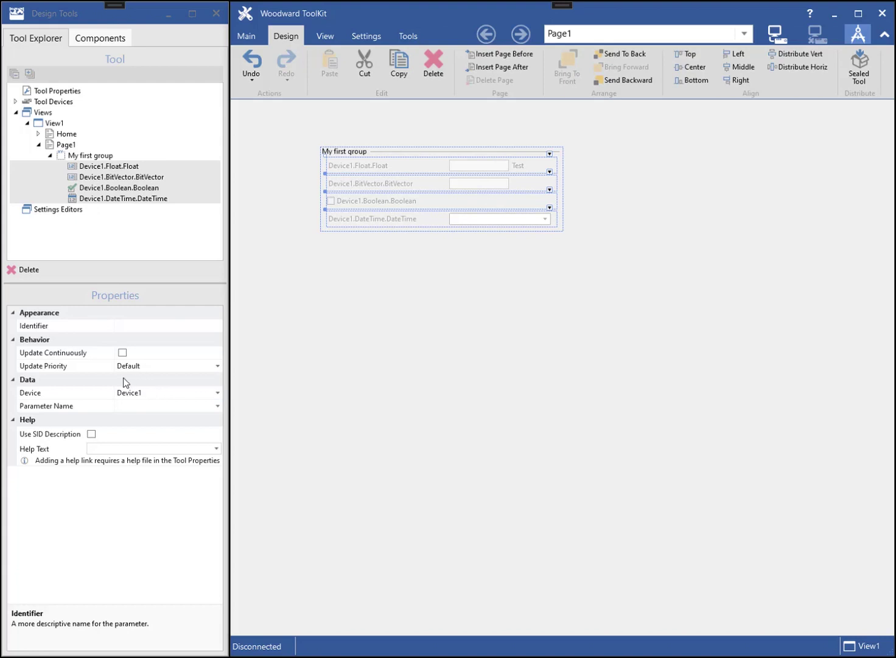
{"action": "left_click", "coordinate": [136, 325]}
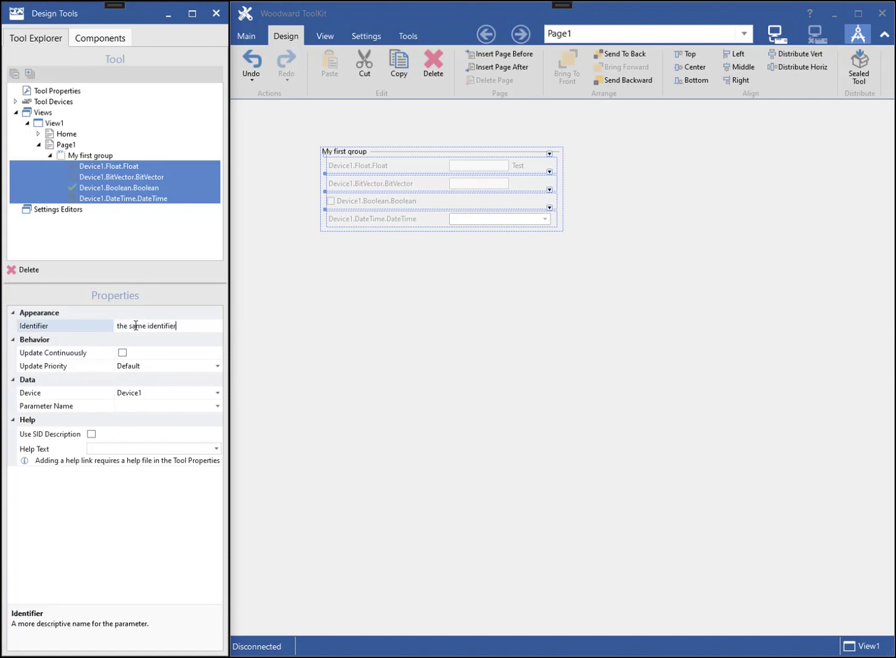
{"action": "key", "text": "Return"}
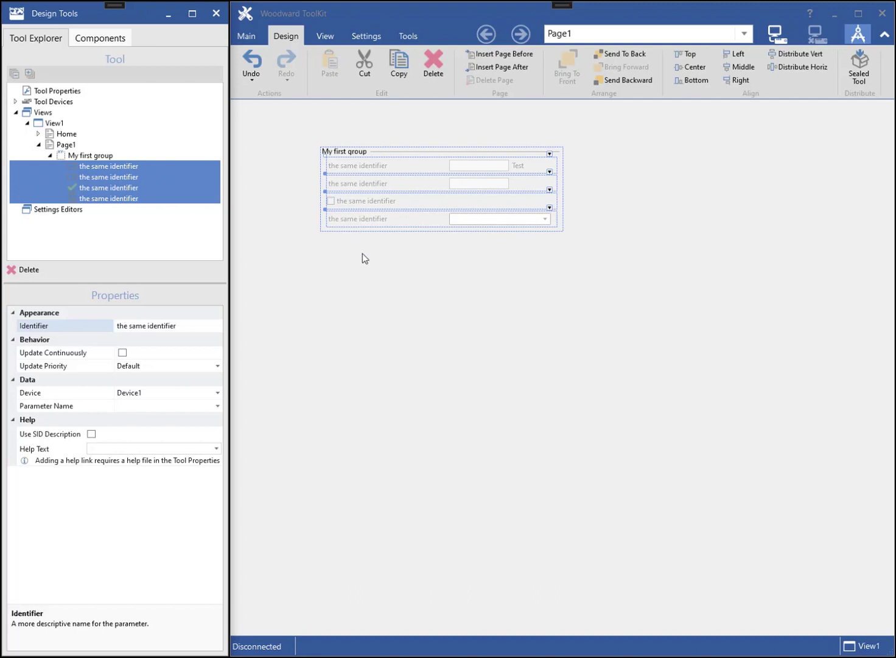
{"action": "left_click", "coordinate": [370, 280]}
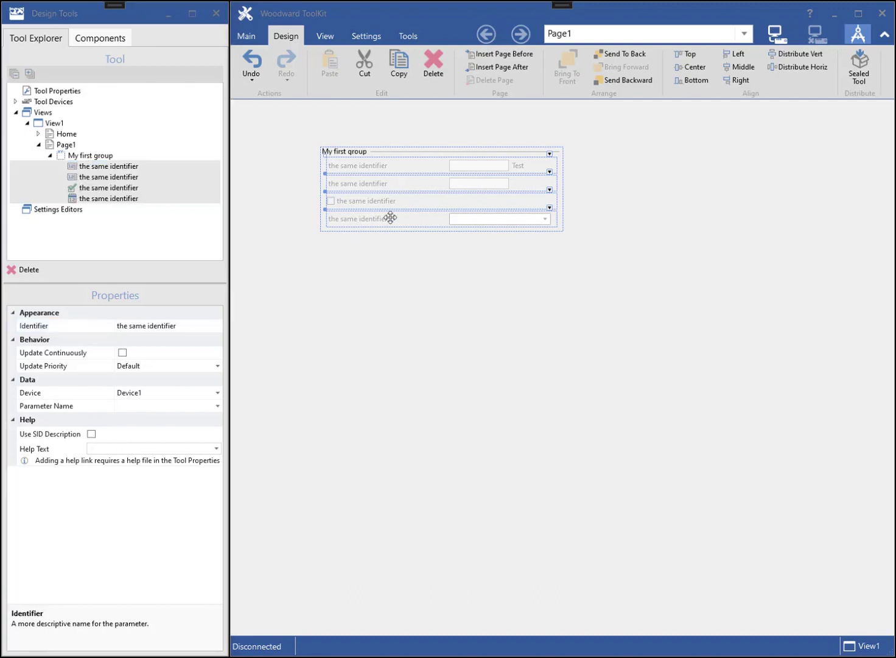
{"action": "left_click", "coordinate": [382, 259]}
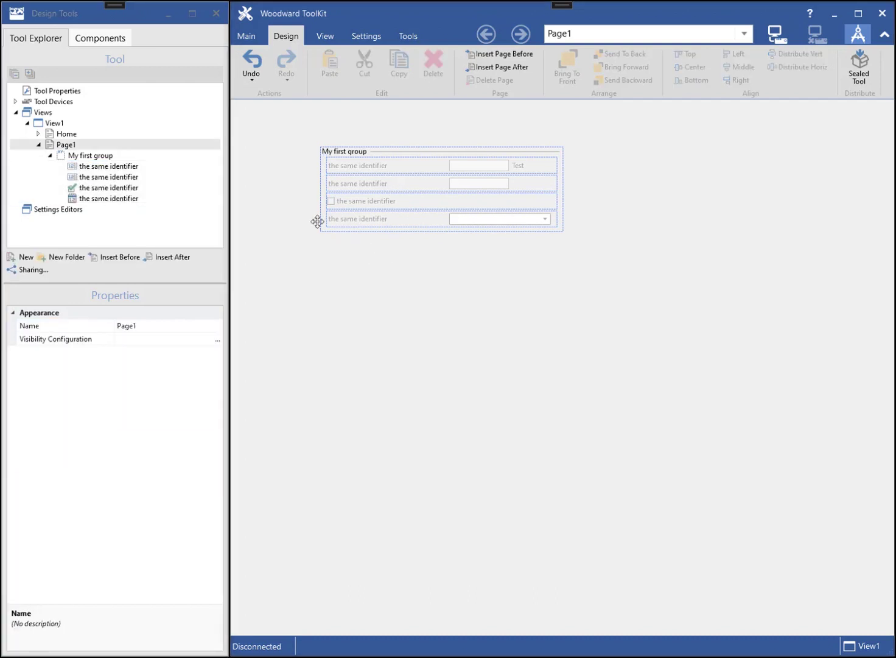
- Place a Round Gauge for Device1.Float.Float below the group
{"action": "left_click", "coordinate": [113, 37]}
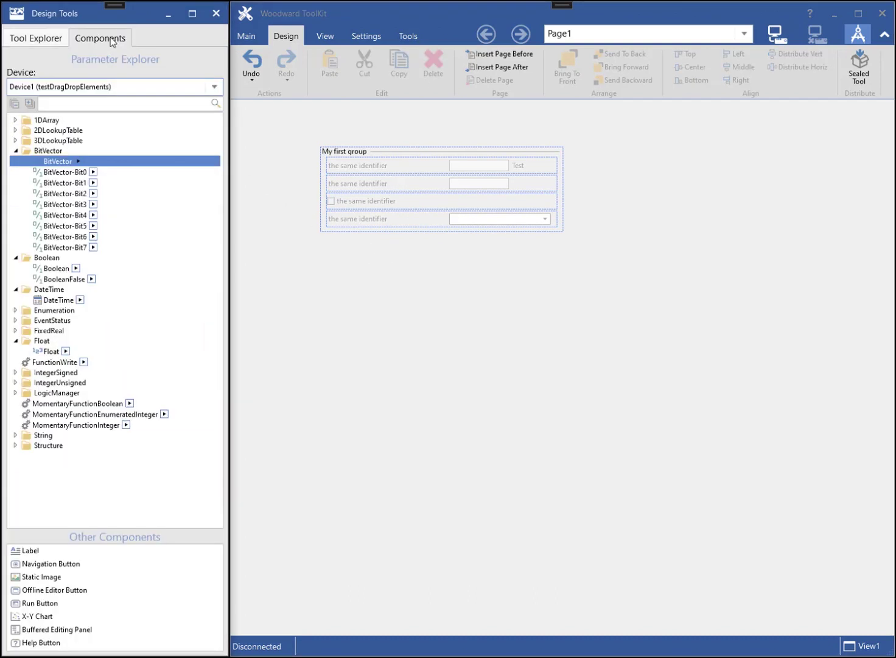
{"action": "left_click", "coordinate": [67, 351]}
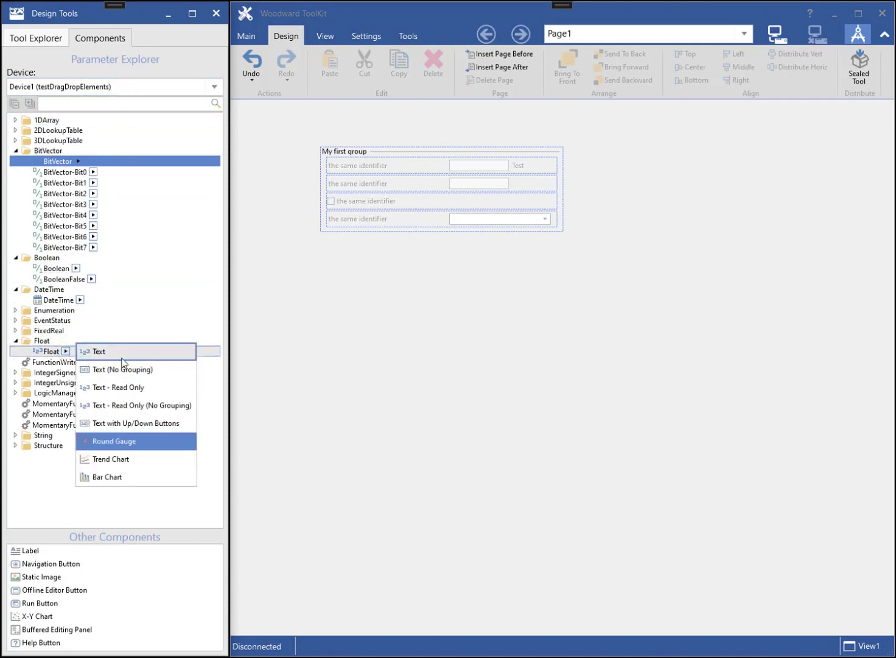
{"action": "left_click_drag", "start_coordinate": [144, 449], "coordinate": [329, 291]}
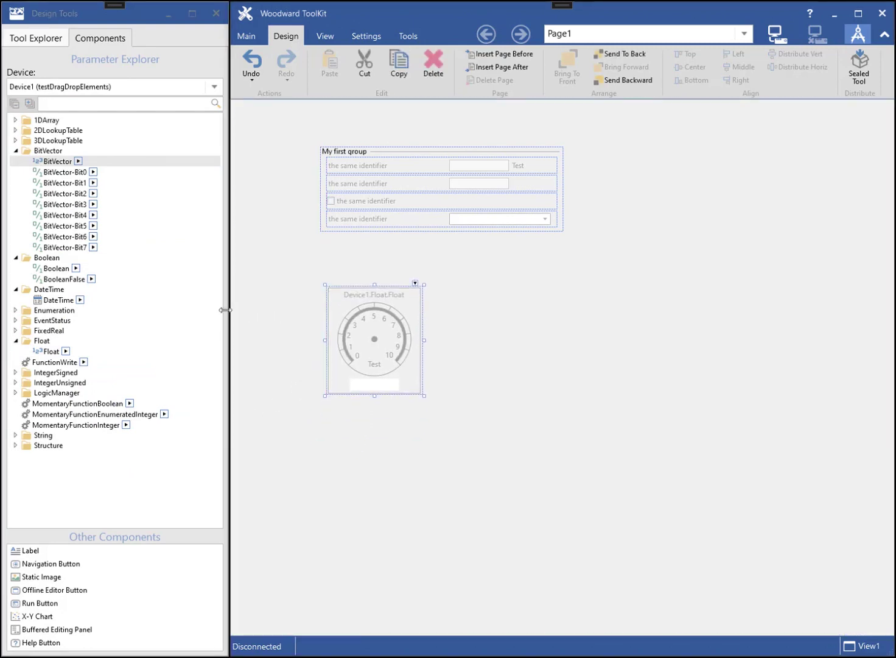
- Add an LED for Device1.Boolean.Boolean at the bottom of My first group
{"action": "left_click", "coordinate": [66, 352]}
{"action": "left_click", "coordinate": [66, 353]}
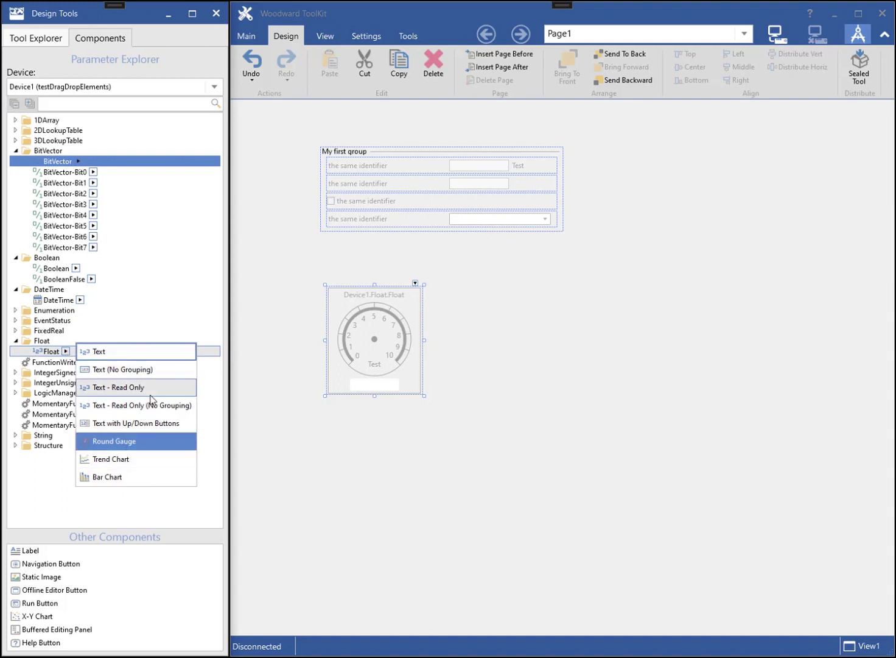
{"action": "left_click", "coordinate": [75, 268]}
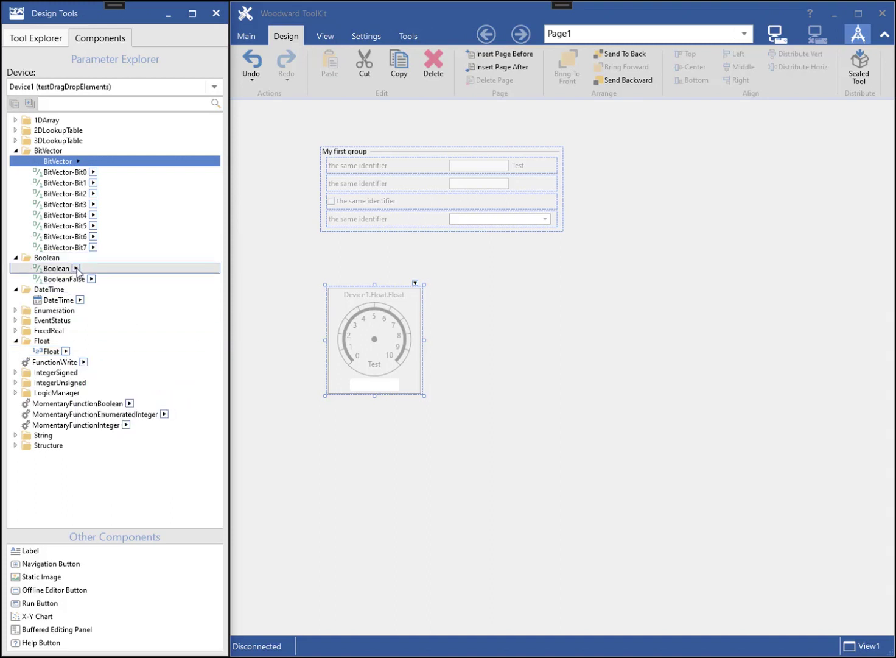
{"action": "left_click", "coordinate": [74, 267]}
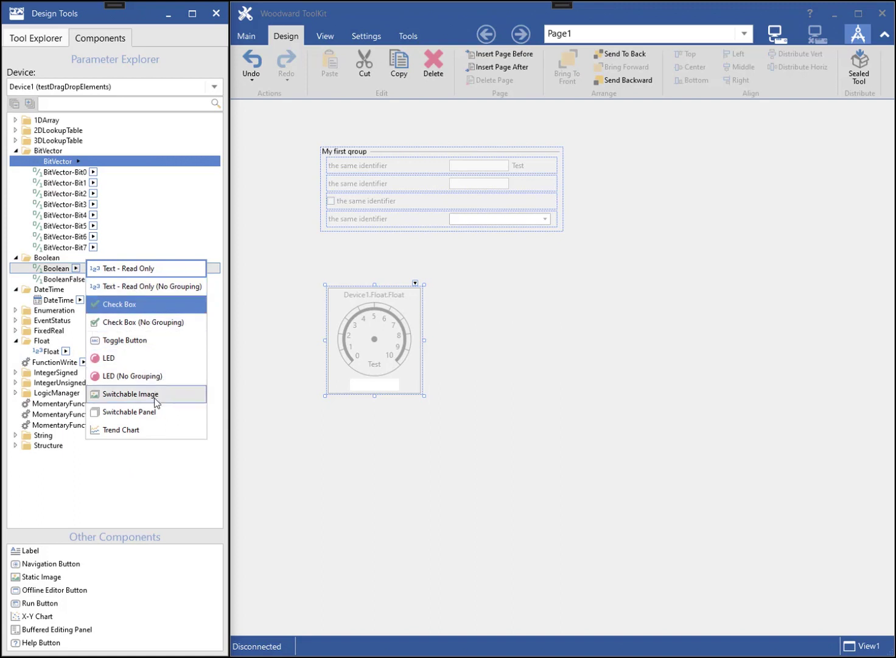
{"action": "left_click_drag", "start_coordinate": [144, 362], "coordinate": [341, 230]}
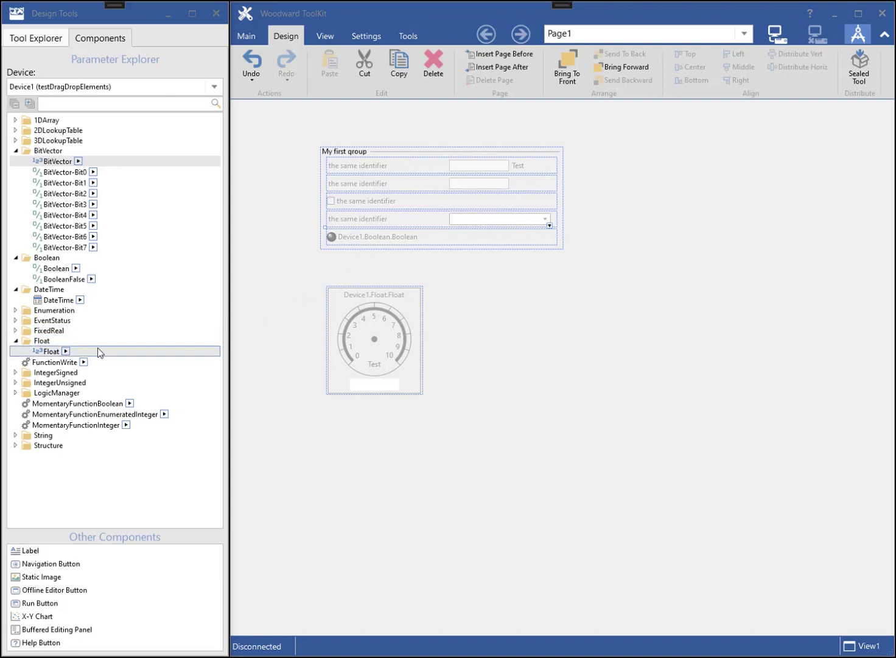
- Place a Trend Chart for Float on Page1 beside the gauge
{"action": "left_click", "coordinate": [66, 352]}
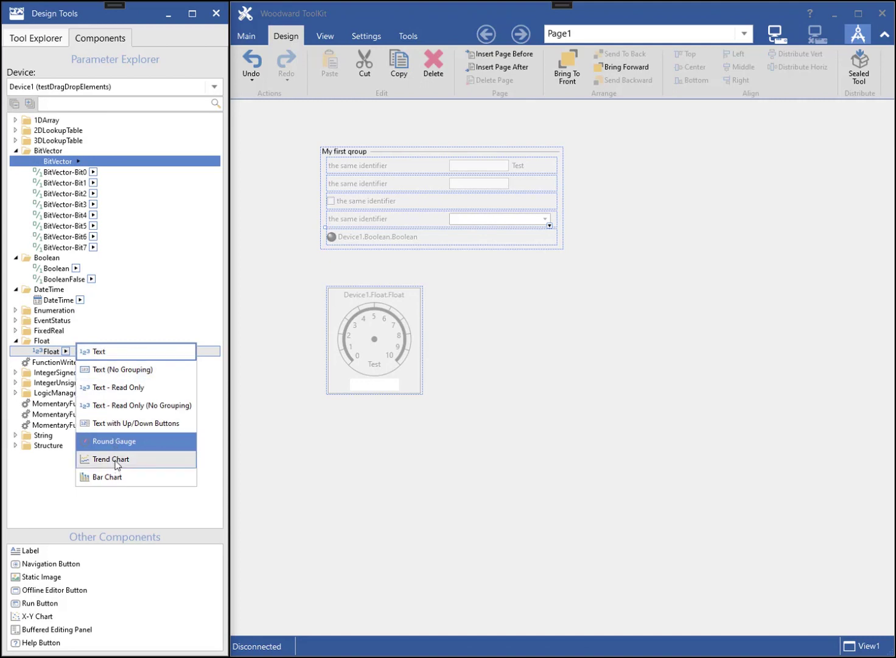
{"action": "left_click_drag", "start_coordinate": [118, 464], "coordinate": [470, 288]}
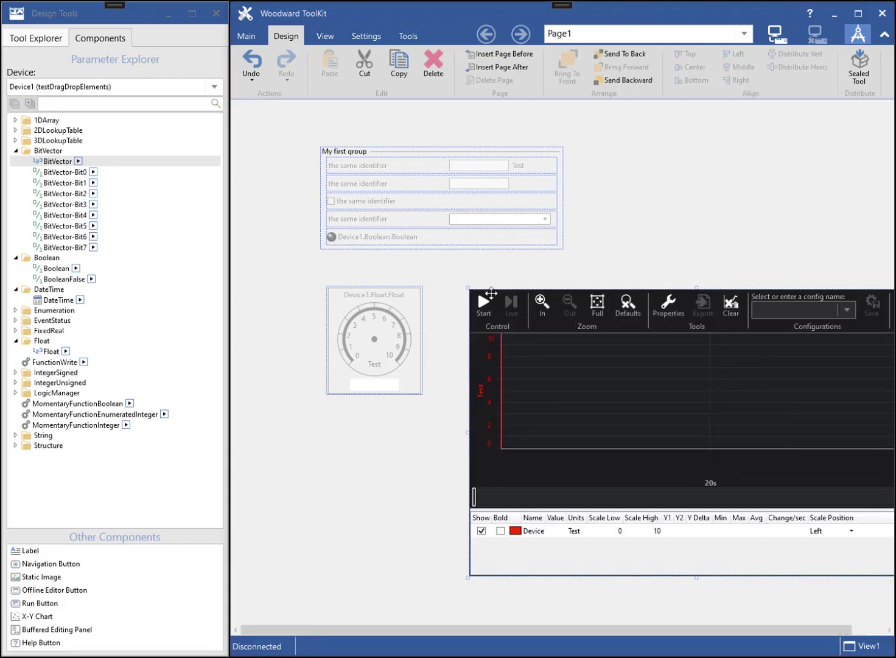
{"action": "left_click_drag", "start_coordinate": [491, 293], "coordinate": [459, 289]}
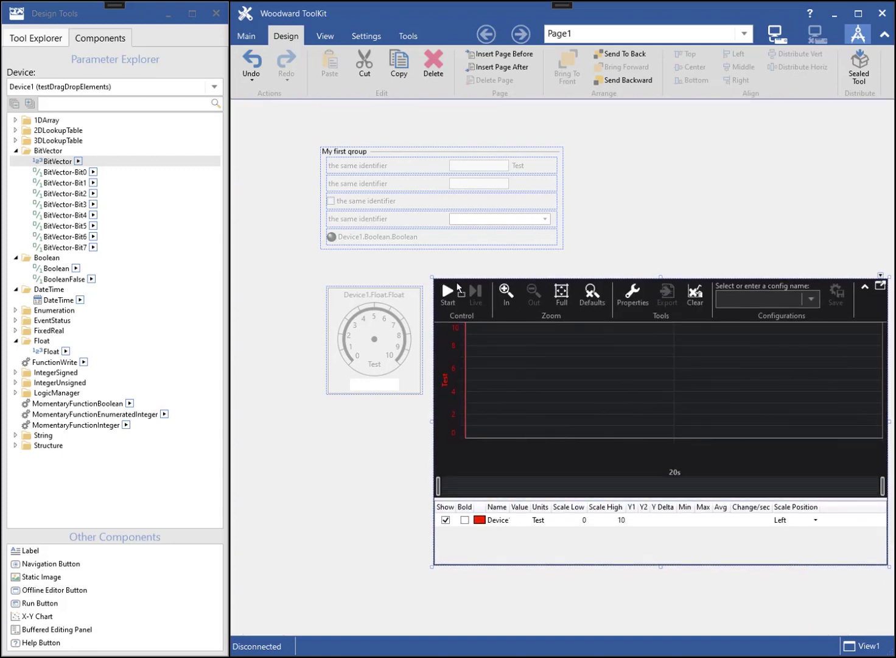
- Add FixedReal and Boolean as traces on the trend chart
{"action": "left_click", "coordinate": [16, 331]}
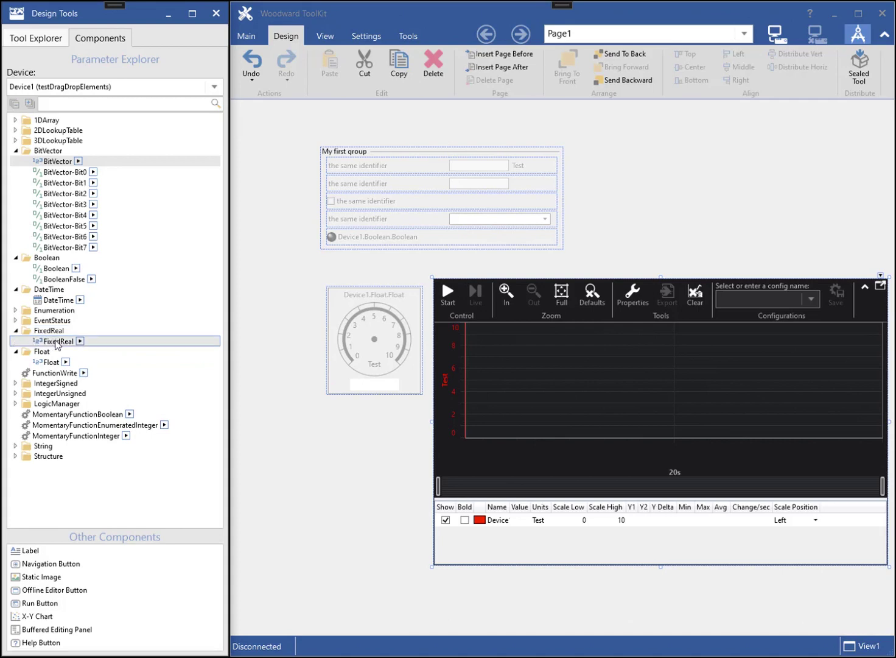
{"action": "left_click_drag", "start_coordinate": [59, 341], "coordinate": [491, 398]}
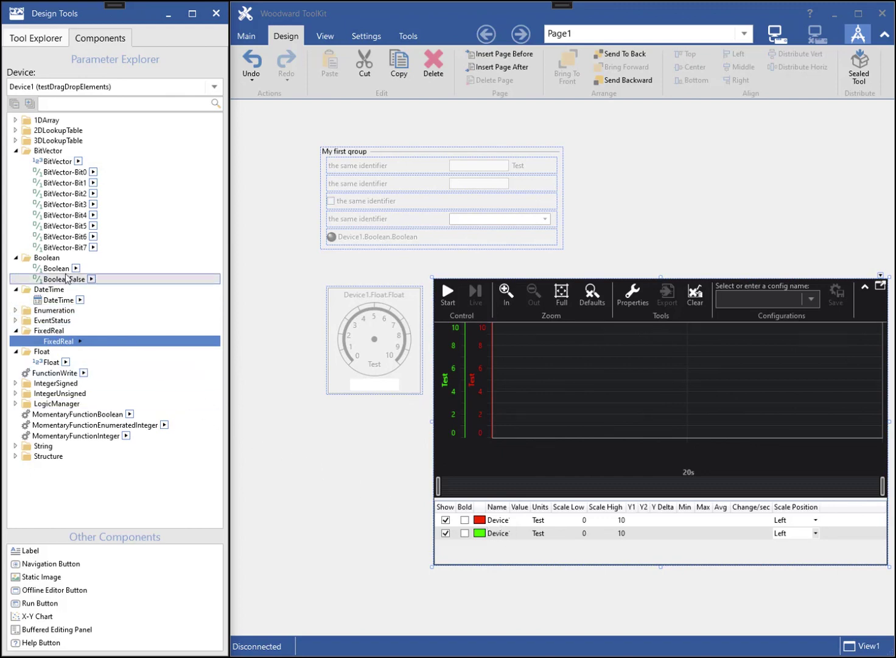
{"action": "left_click_drag", "start_coordinate": [59, 271], "coordinate": [552, 409]}
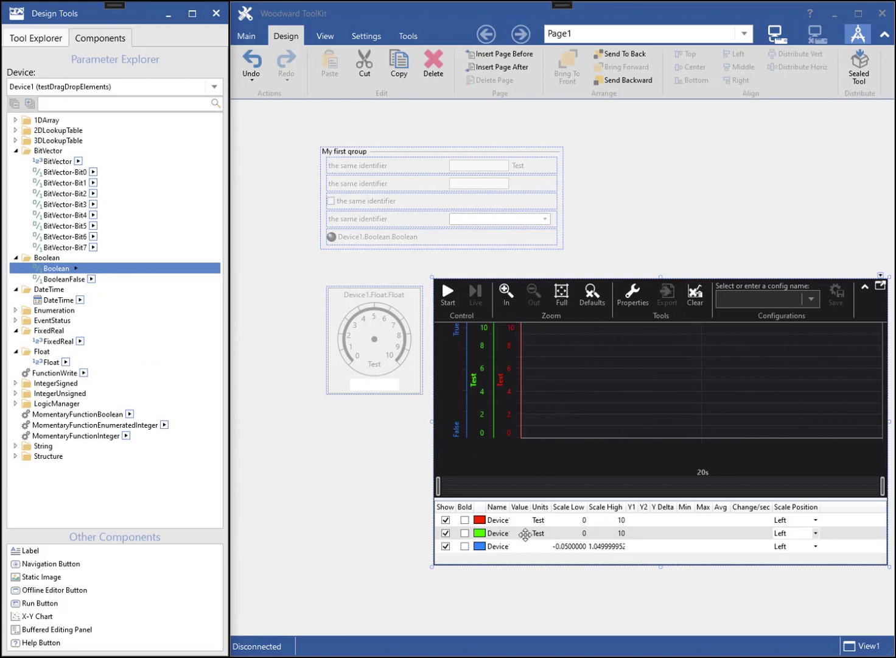
{"action": "left_click", "coordinate": [464, 313]}
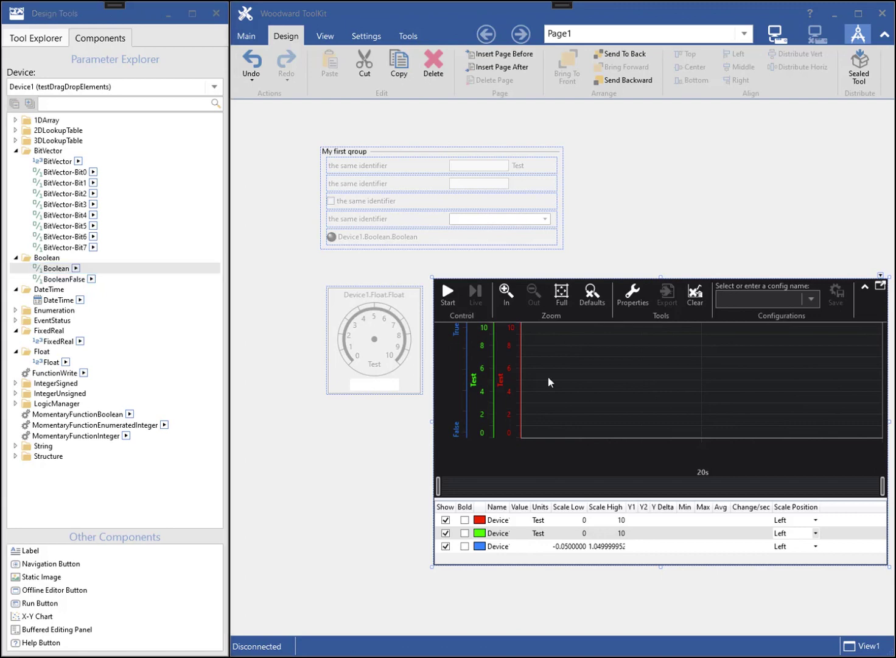
- Copy the Float gauge and paste a copy just below the original
{"action": "left_click", "coordinate": [361, 334]}
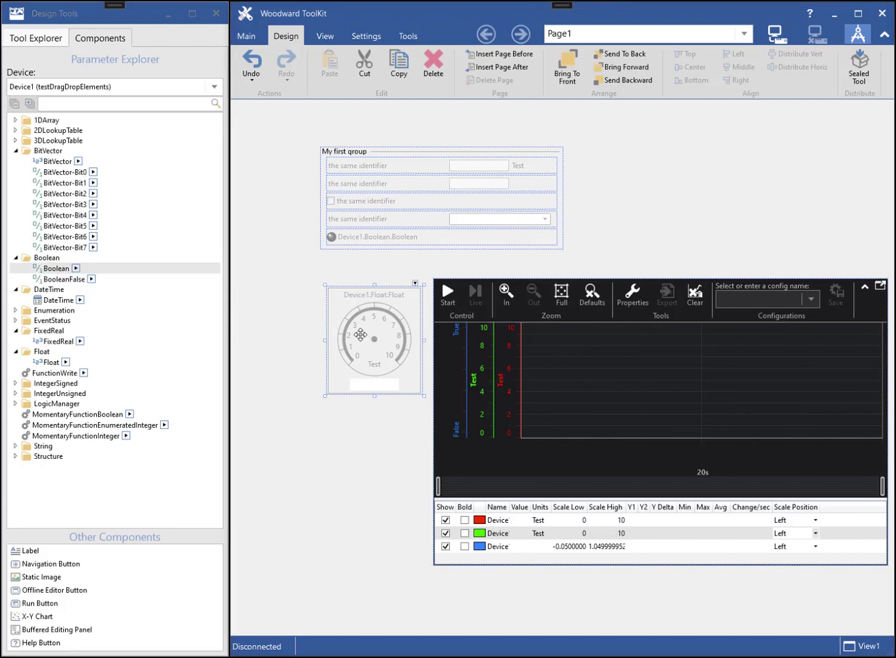
{"action": "left_click", "coordinate": [399, 64]}
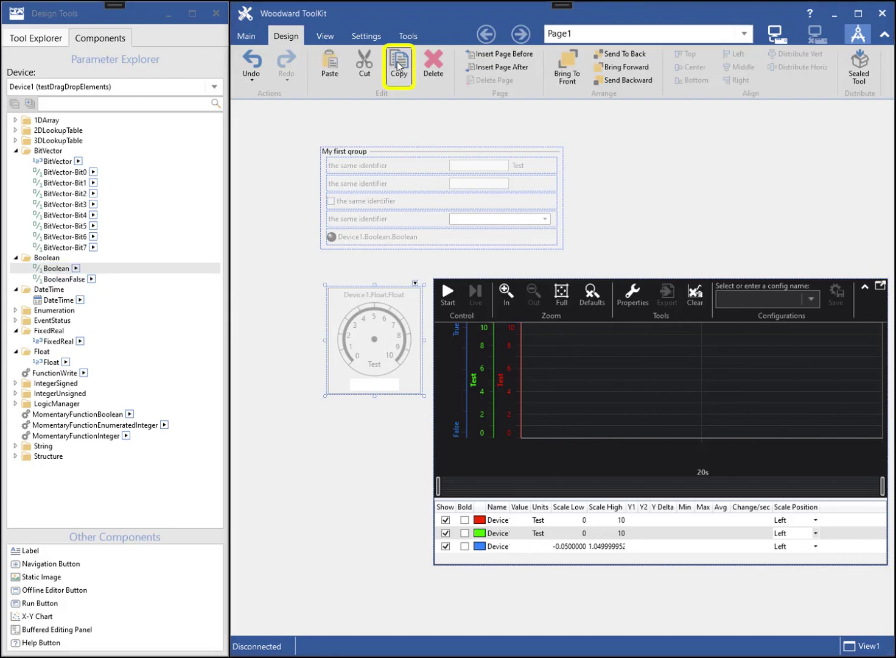
{"action": "left_click", "coordinate": [330, 64]}
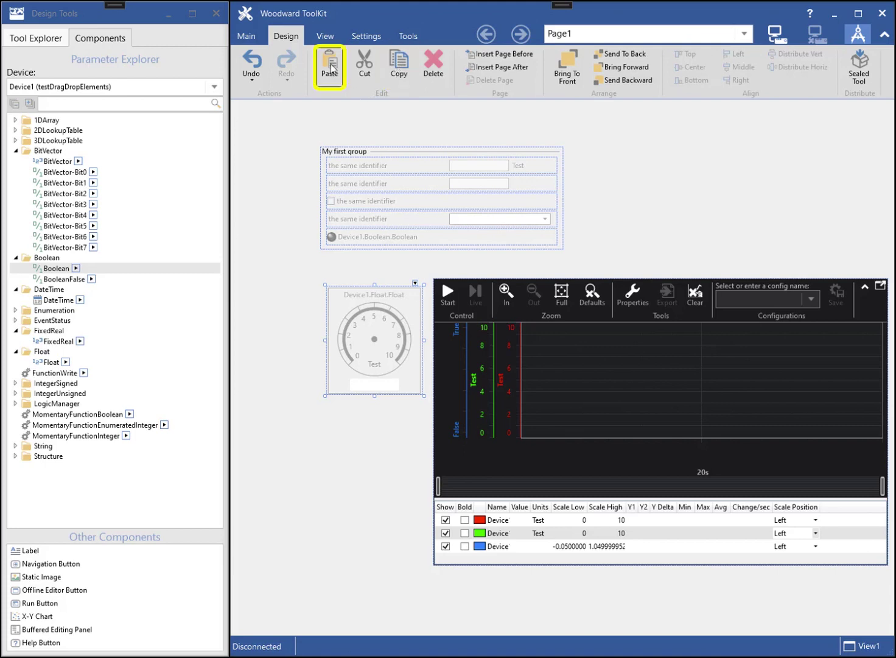
{"action": "left_click", "coordinate": [329, 64]}
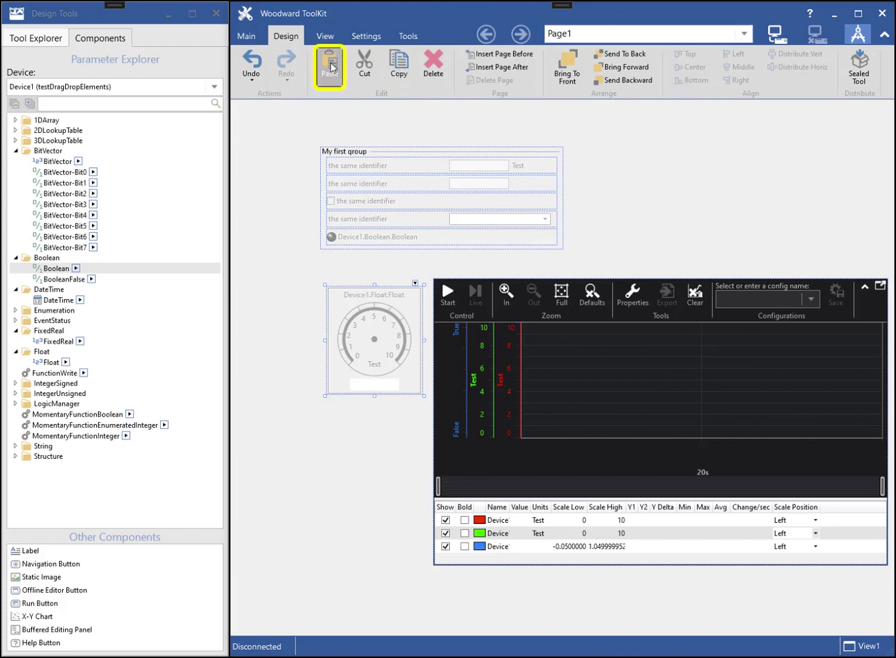
{"action": "left_click_drag", "start_coordinate": [371, 303], "coordinate": [371, 420]}
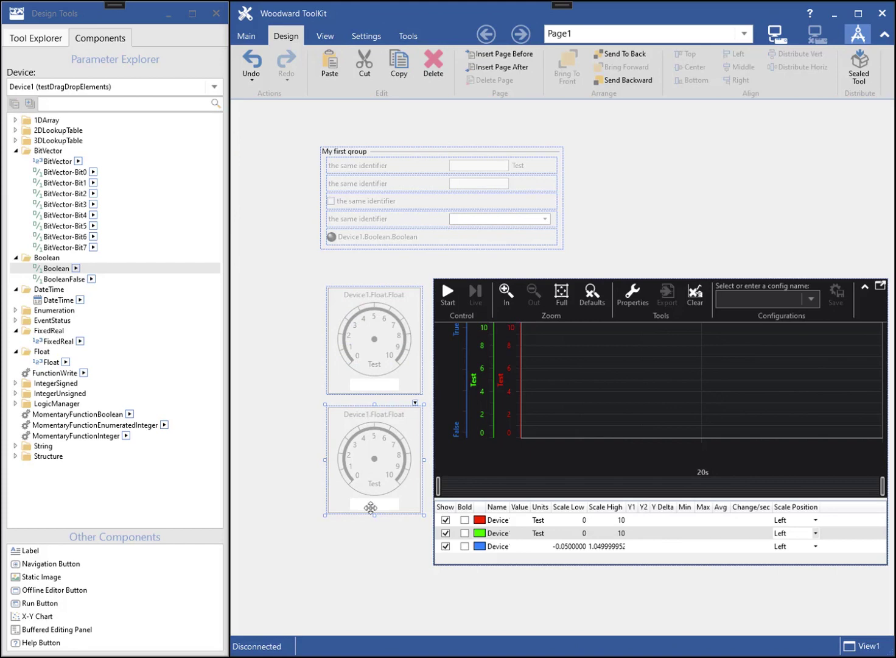
- Paste another gauge copy below the second, then move one copy up to the right
{"action": "left_click", "coordinate": [367, 555]}
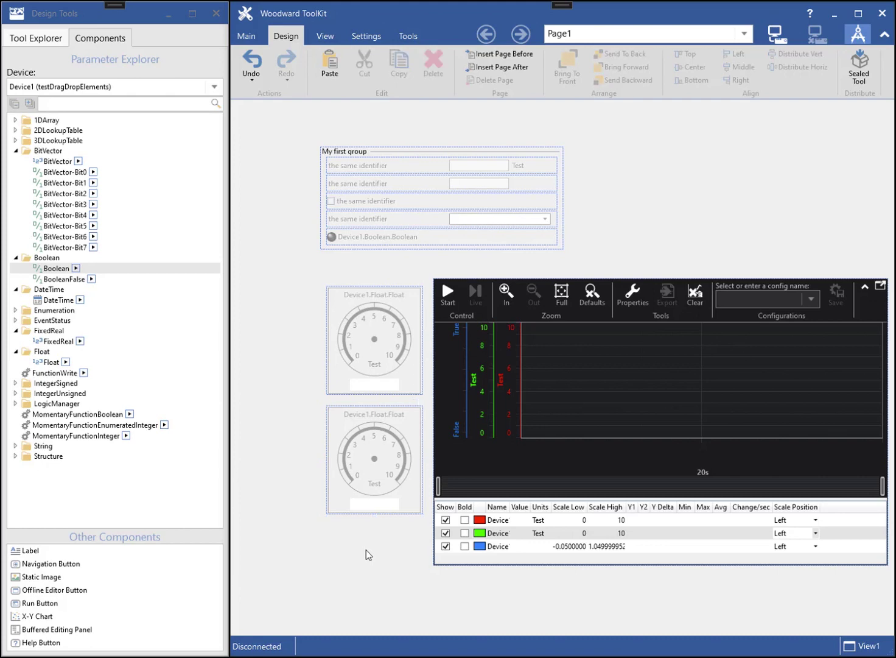
{"action": "key", "text": "ctrl+v"}
{"action": "mouse_move", "coordinate": [381, 450]}
{"action": "left_mouse_down"}
{"action": "mouse_move", "coordinate": [375, 572]}
{"action": "mouse_move", "coordinate": [380, 565]}
{"action": "left_mouse_up"}
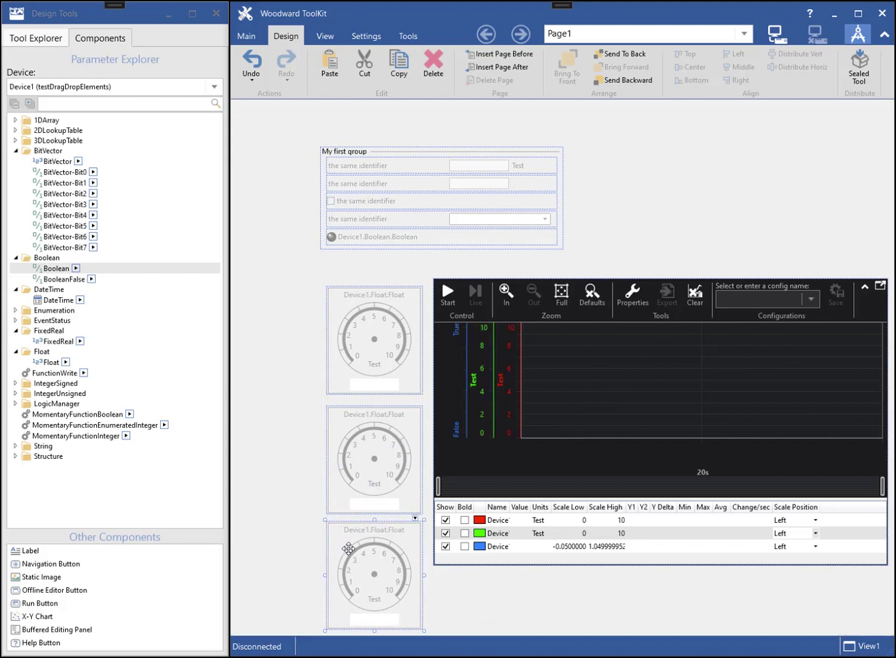
{"action": "left_click_drag", "start_coordinate": [350, 552], "coordinate": [627, 181]}
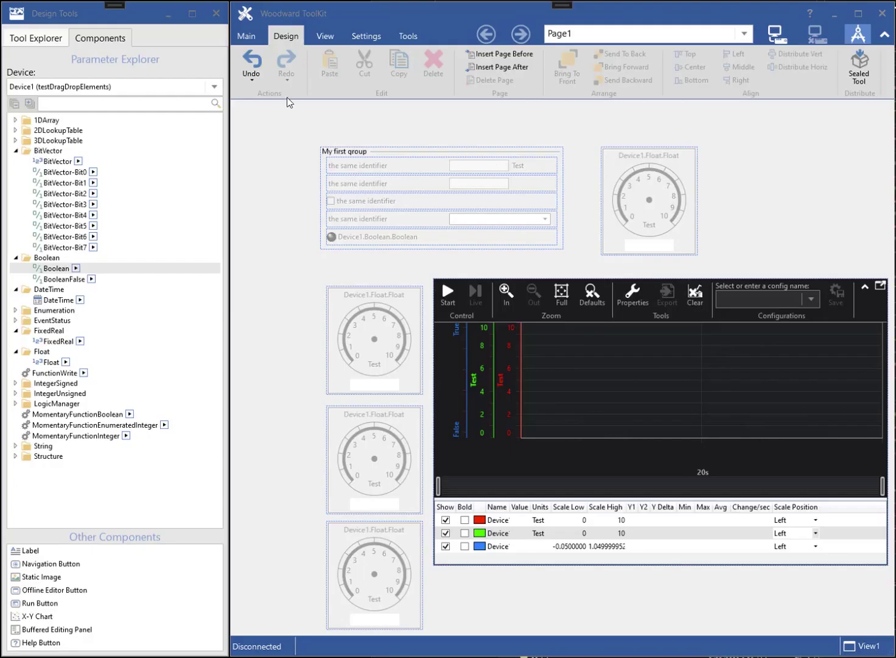
- Undo a batch of edits from the history, then redo back to two stacked gauges
{"action": "left_click", "coordinate": [254, 82]}
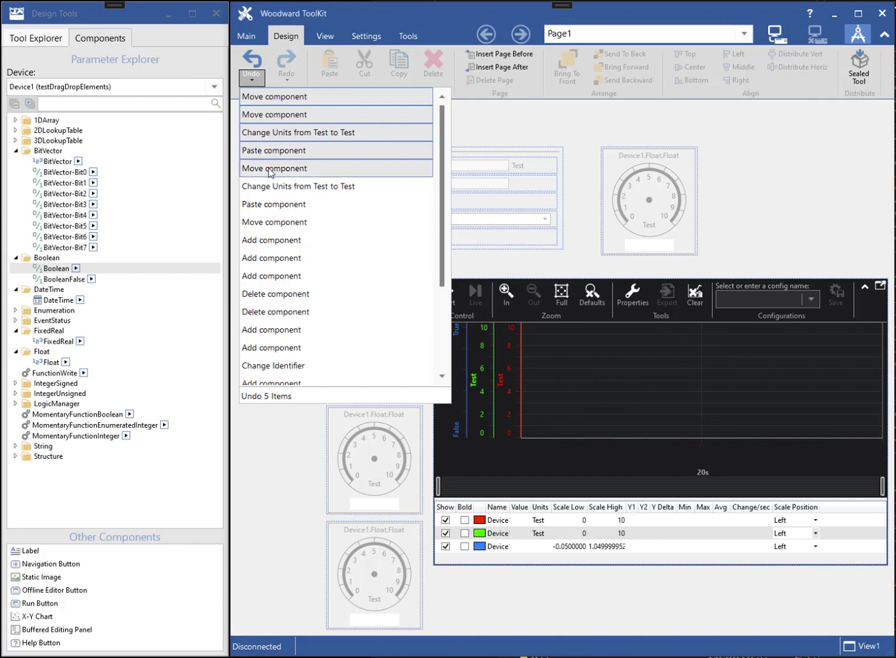
{"action": "left_click", "coordinate": [262, 206]}
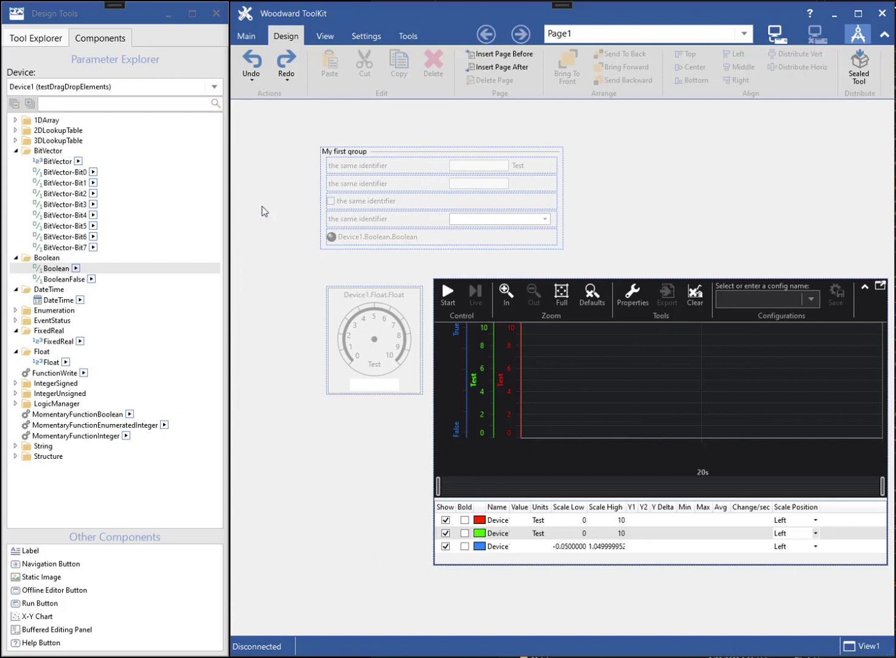
{"action": "left_click", "coordinate": [288, 80]}
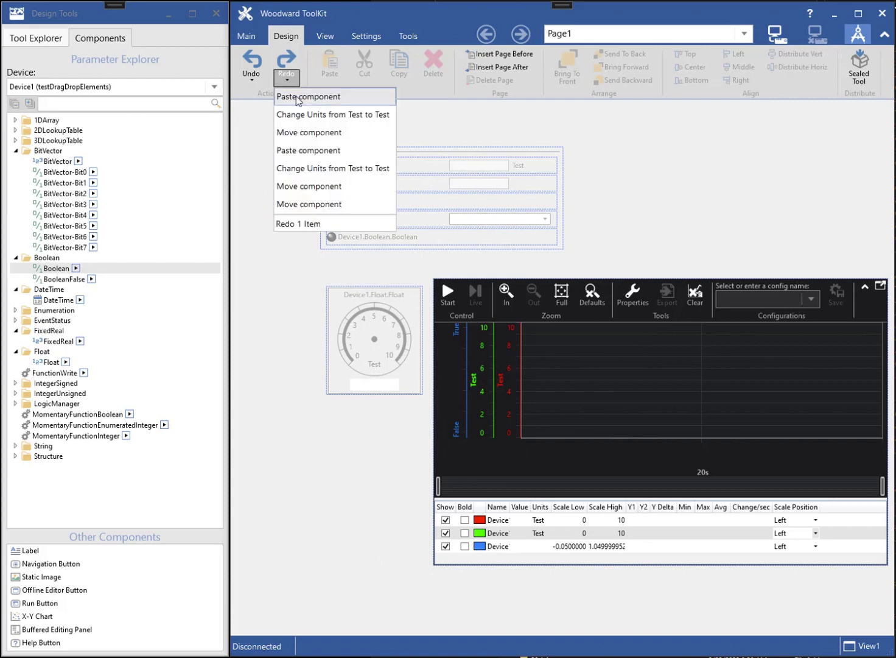
{"action": "left_click", "coordinate": [298, 96]}
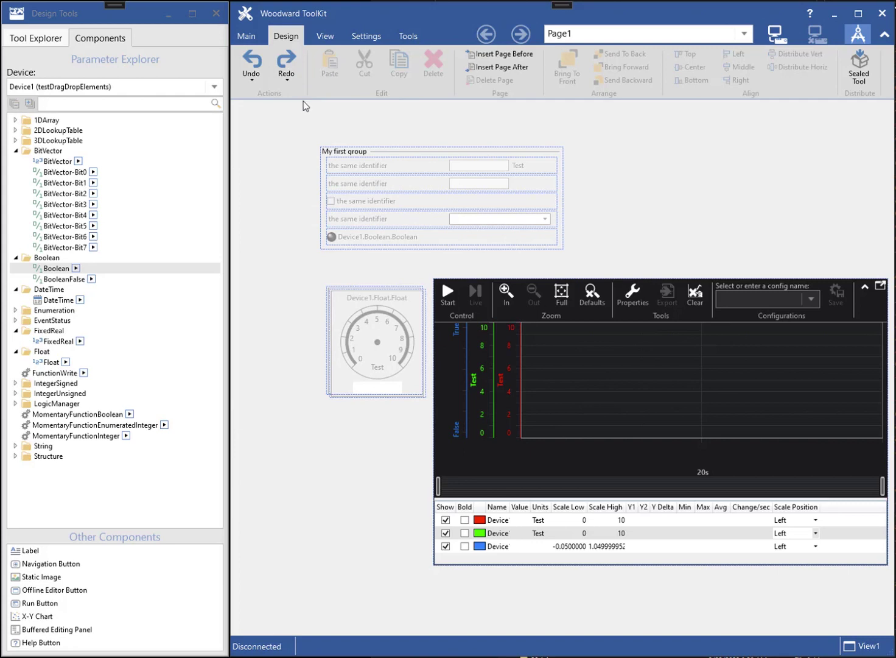
{"action": "left_click", "coordinate": [287, 63]}
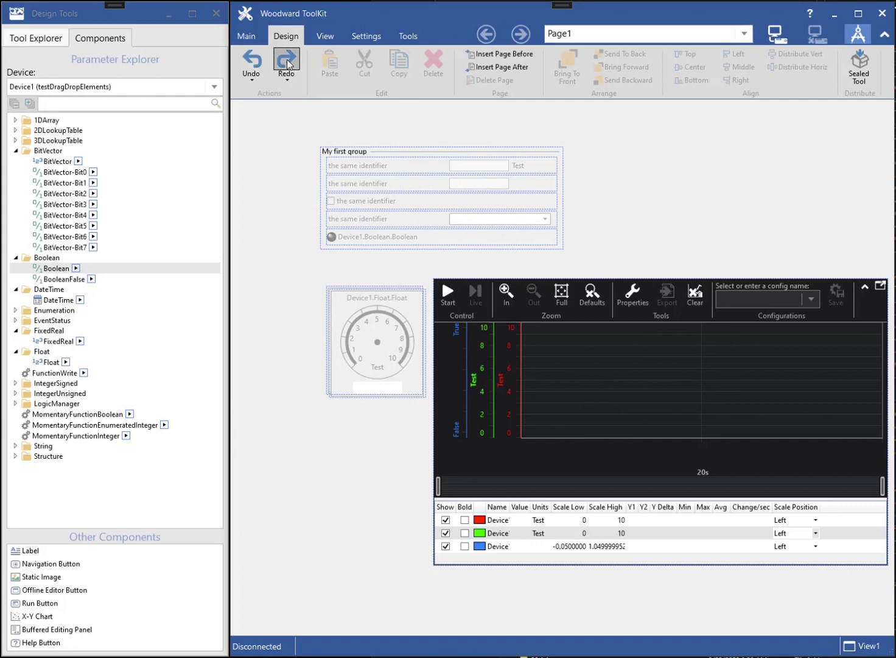
{"action": "left_click", "coordinate": [287, 63]}
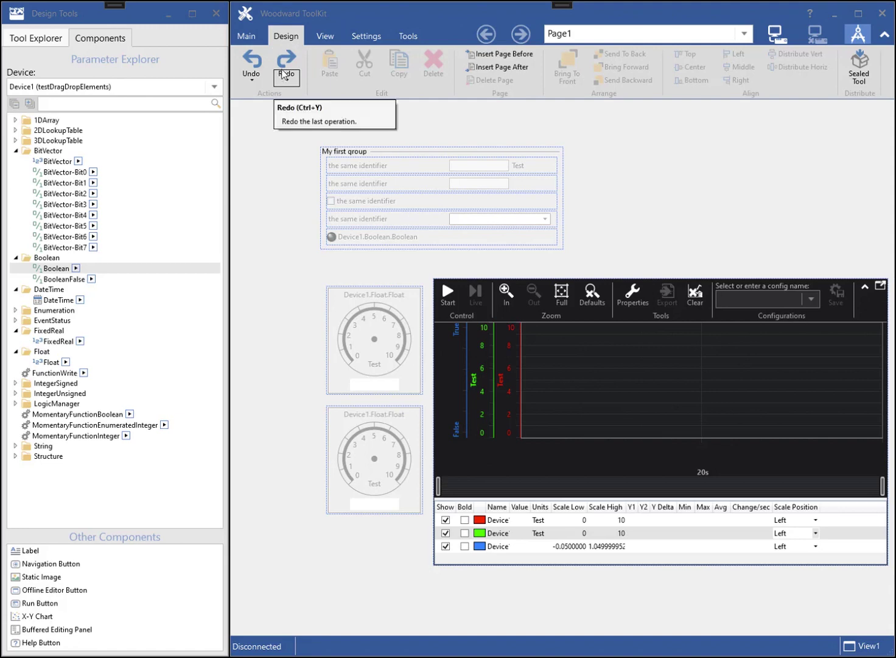
- Save the tool to a file named CreateToolTutorial.wtool
{"action": "left_click", "coordinate": [246, 38]}
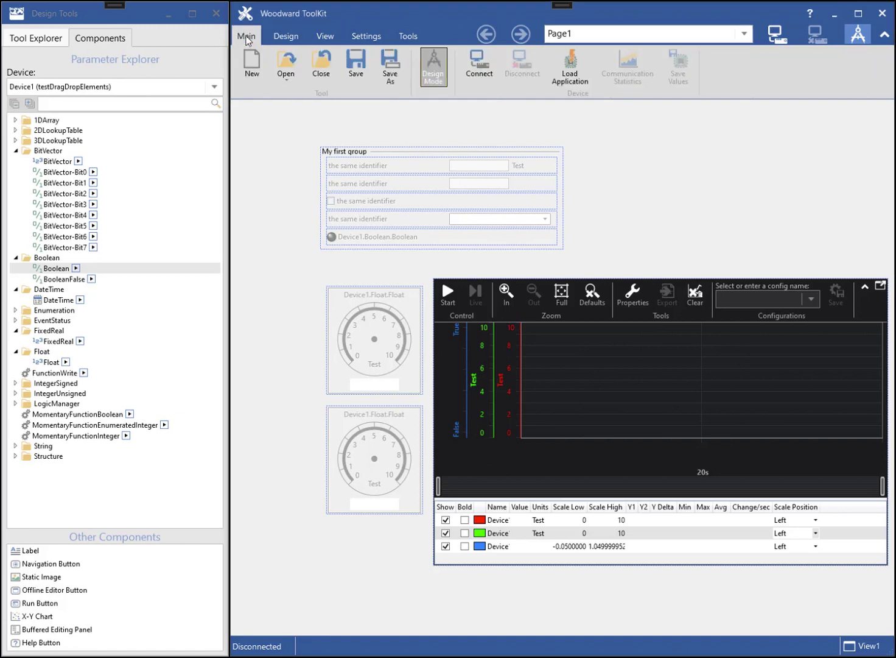
{"action": "left_click", "coordinate": [351, 59]}
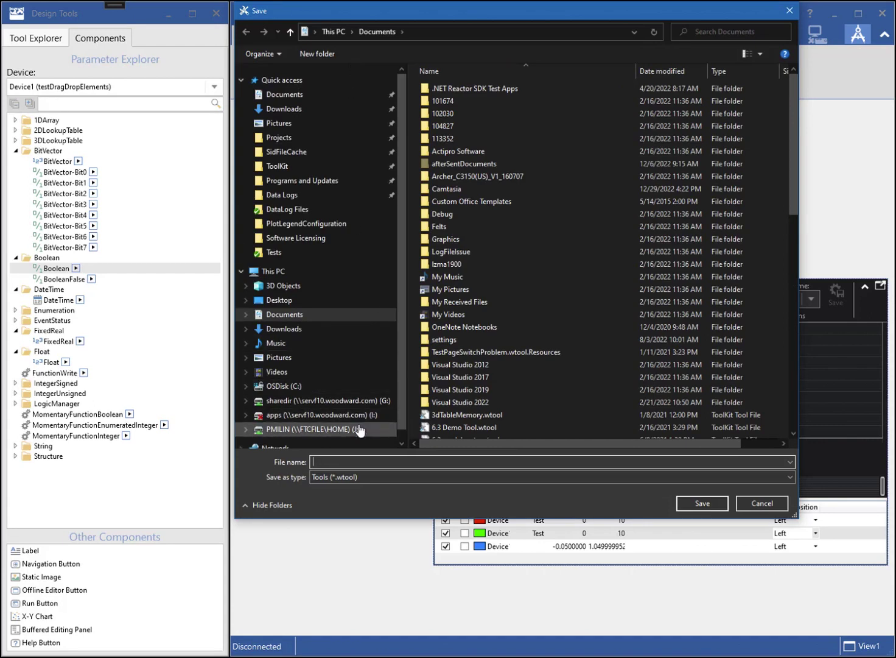
{"action": "left_click", "coordinate": [363, 461]}
{"action": "key", "text": "ctrl+v"}
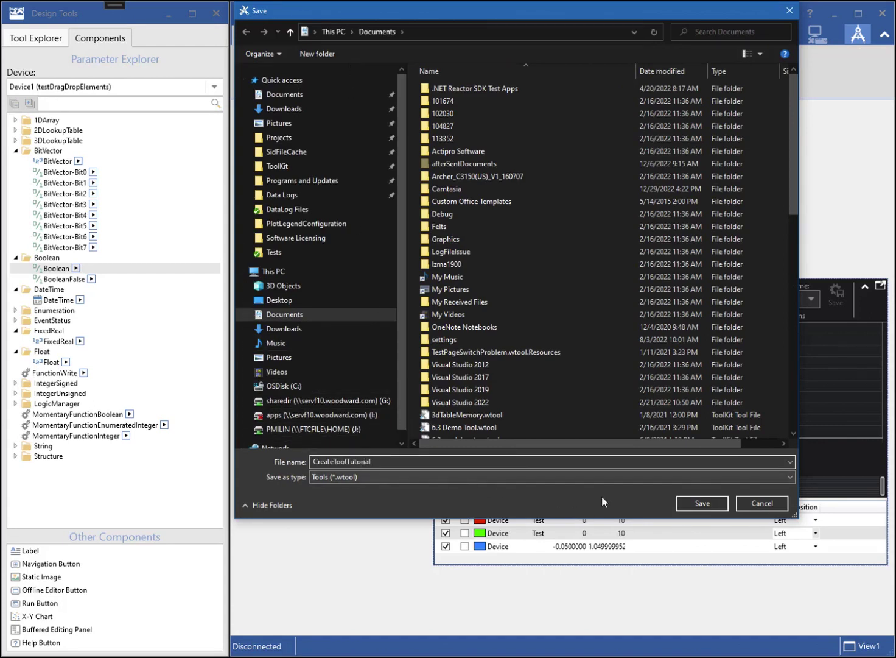
{"action": "left_click", "coordinate": [703, 504]}
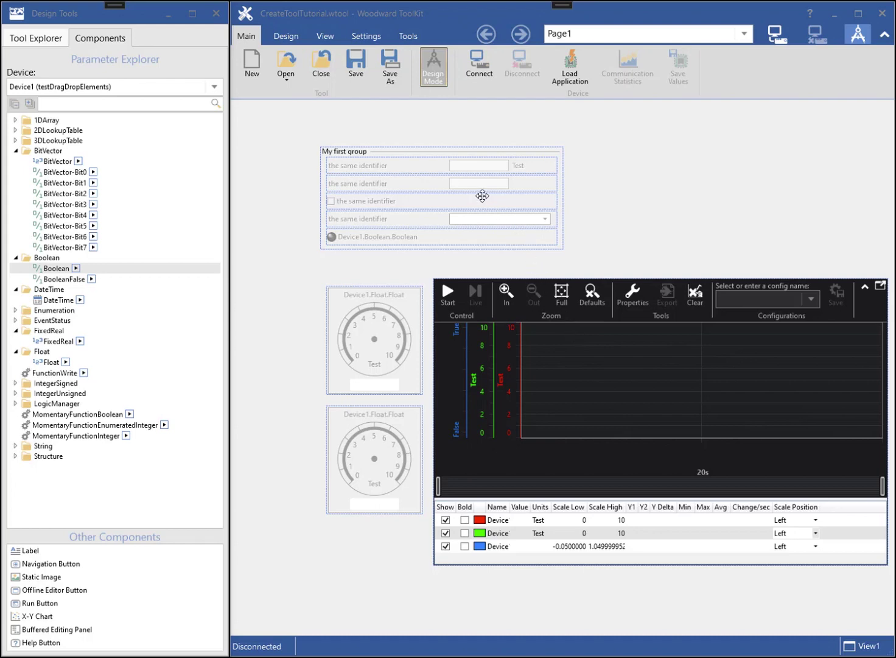
- Insert a new blank Page2 after Page1
{"action": "left_click", "coordinate": [286, 38]}
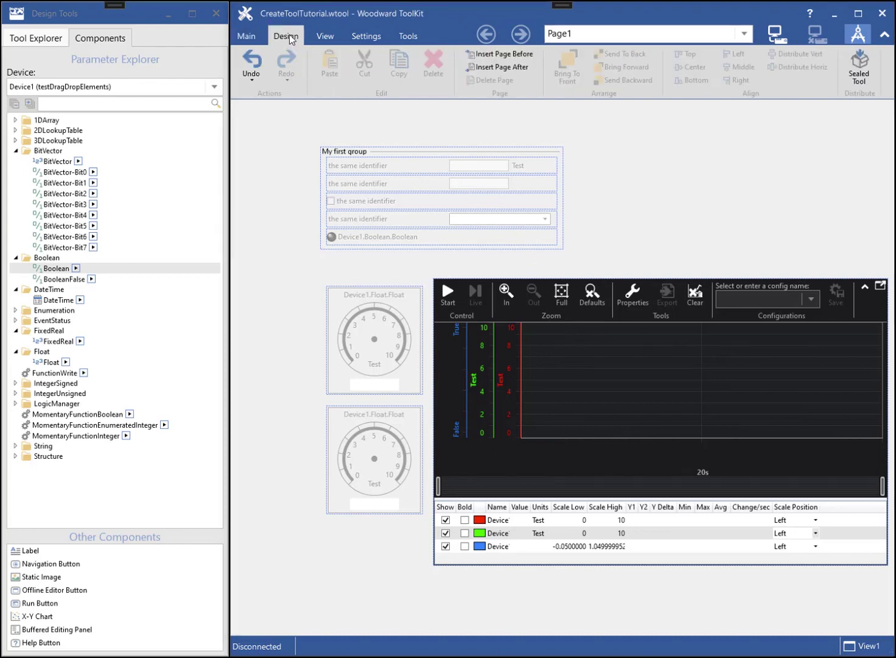
{"action": "left_click", "coordinate": [503, 68]}
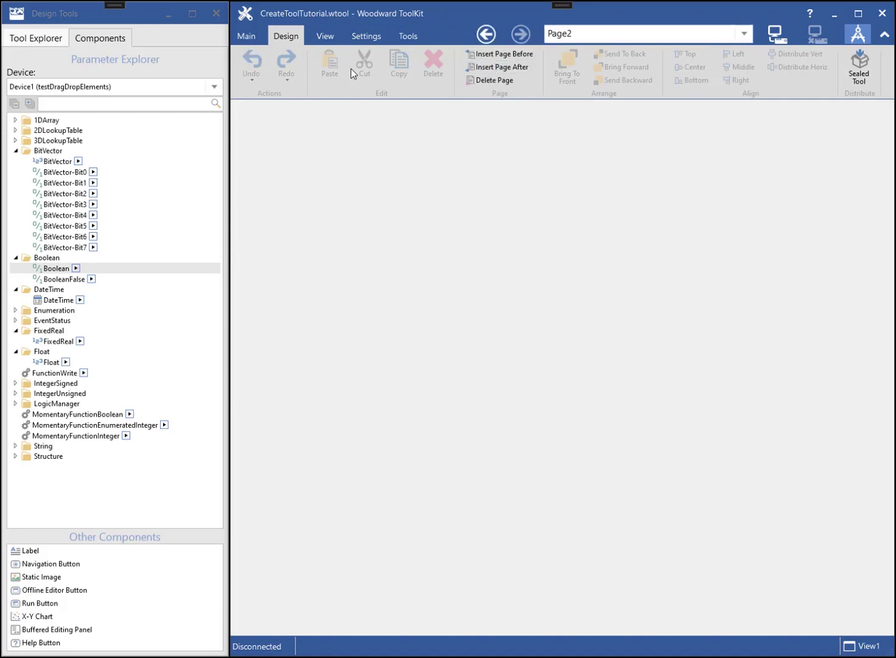
{"action": "left_click", "coordinate": [38, 38]}
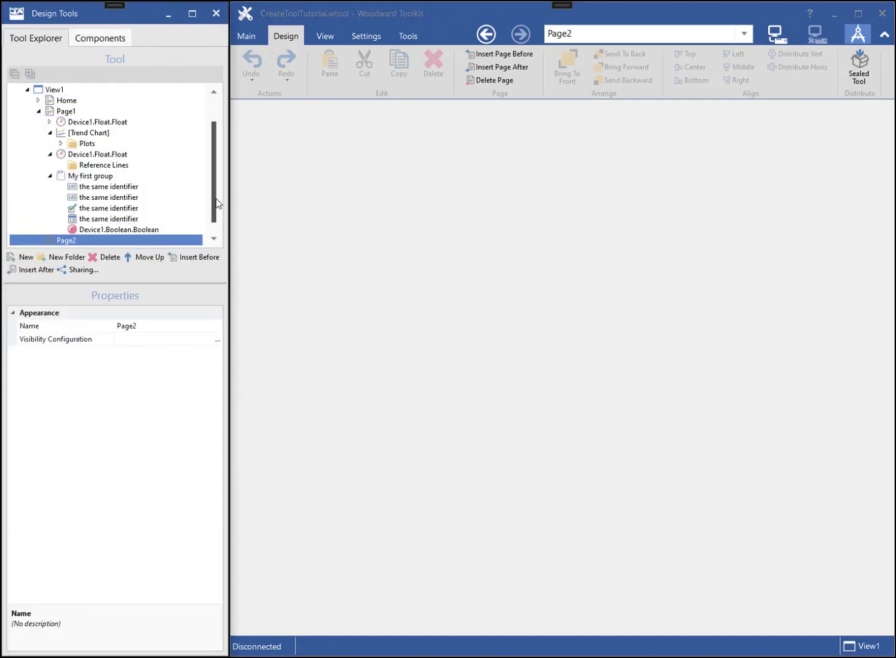
{"action": "scroll", "coordinate": [216, 206], "scroll_direction": "down", "scroll_amount": 1}
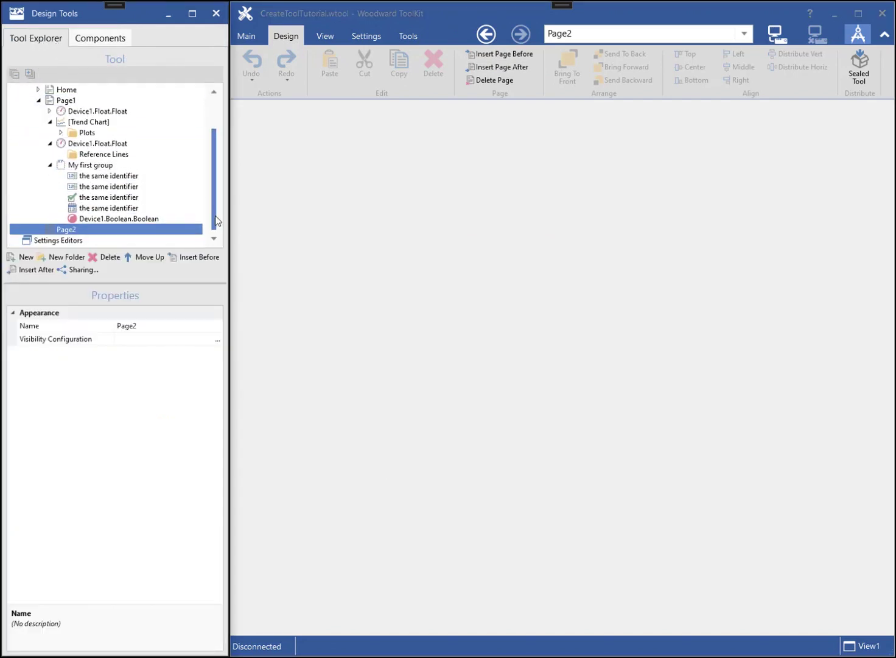
- Insert Page3 before Page2, with Folder1 under it holding a new Page1
{"action": "left_click", "coordinate": [188, 261]}
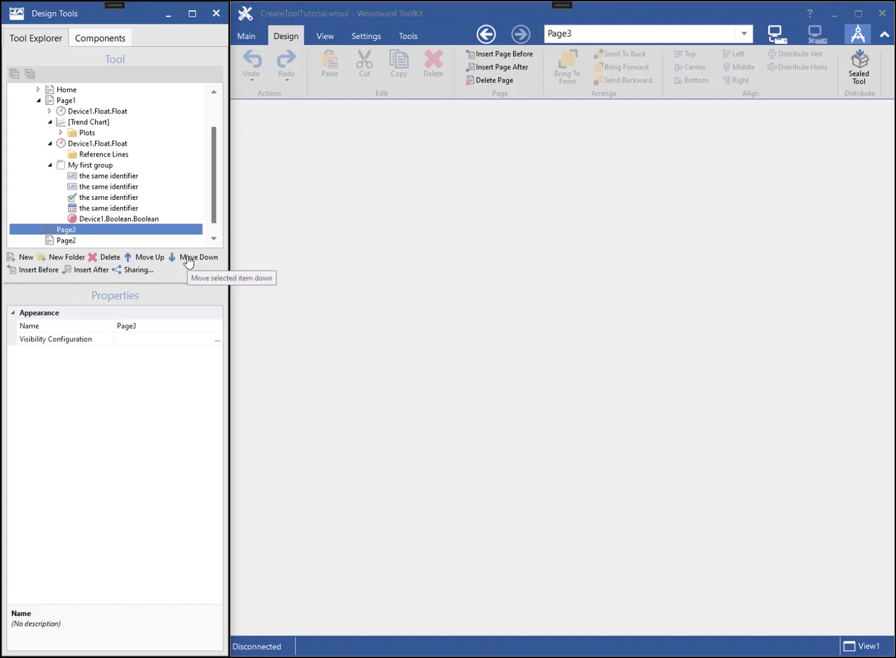
{"action": "left_click", "coordinate": [71, 260]}
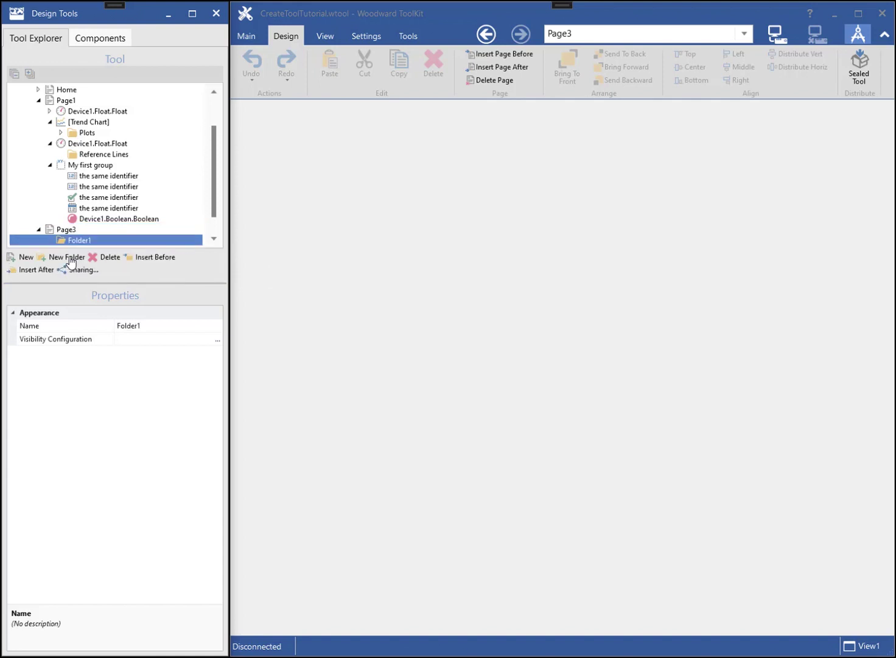
{"action": "left_click", "coordinate": [25, 258]}
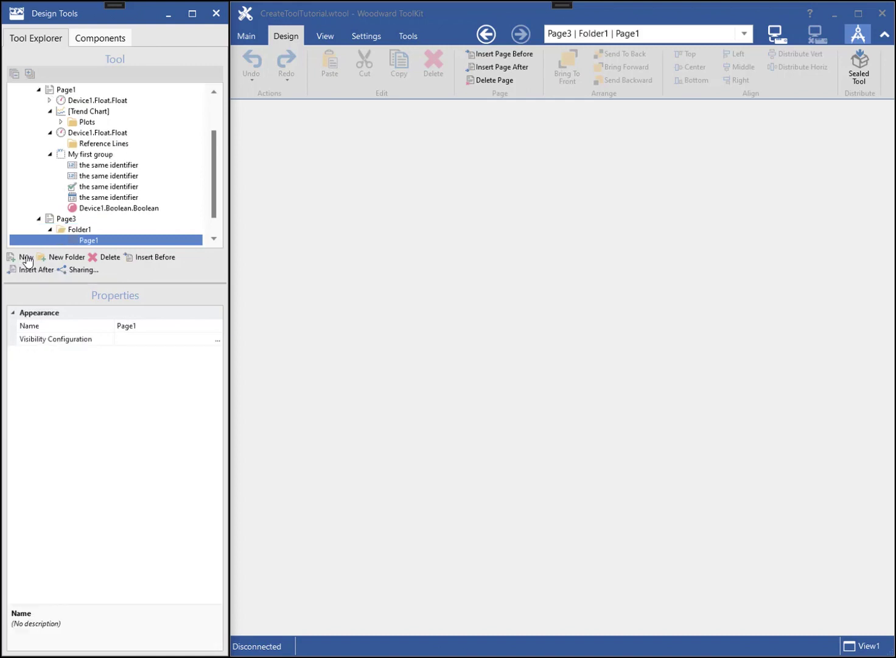
{"action": "left_click_drag", "start_coordinate": [214, 203], "coordinate": [213, 220]}
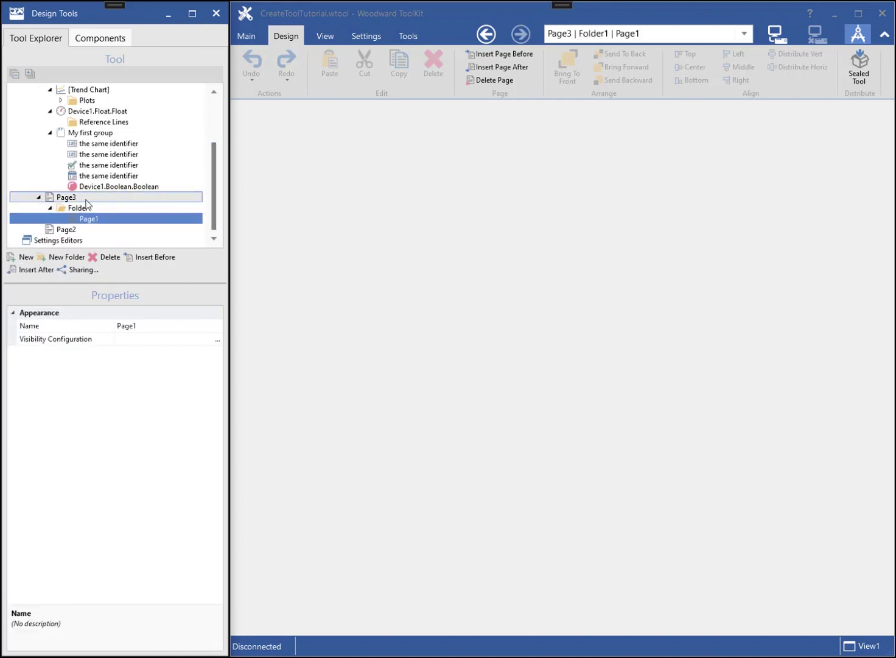
- Rename Page3 to 'Second Page' and Folder1 to 'Sub Folder'
{"action": "left_click", "coordinate": [63, 199]}
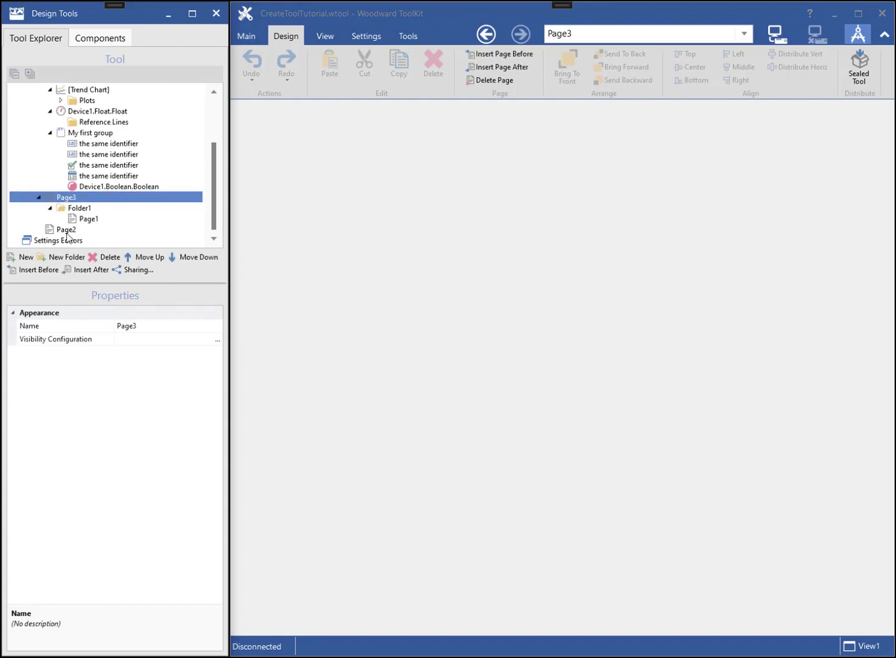
{"action": "left_click", "coordinate": [138, 325]}
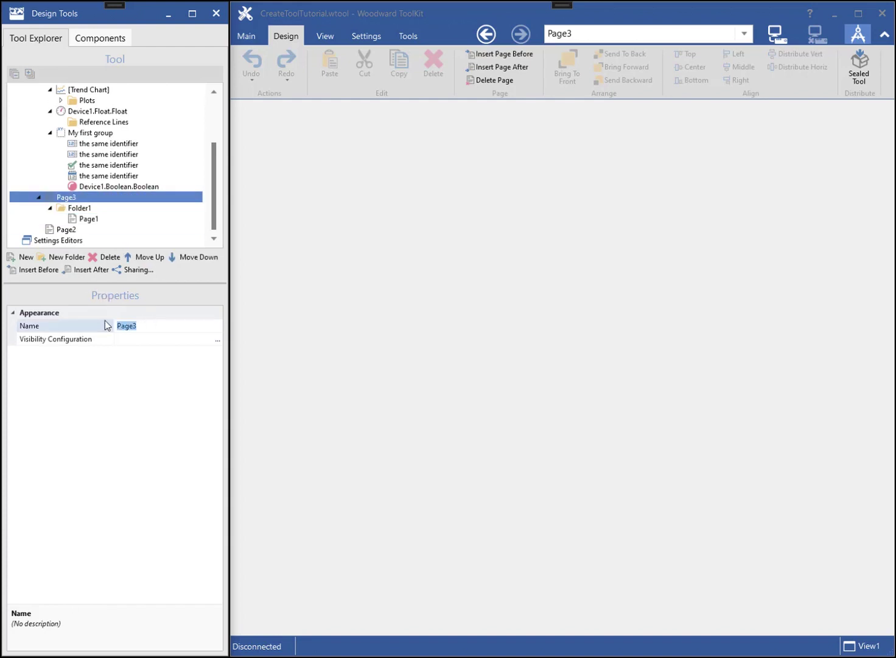
{"action": "type", "text": "Second Page"}
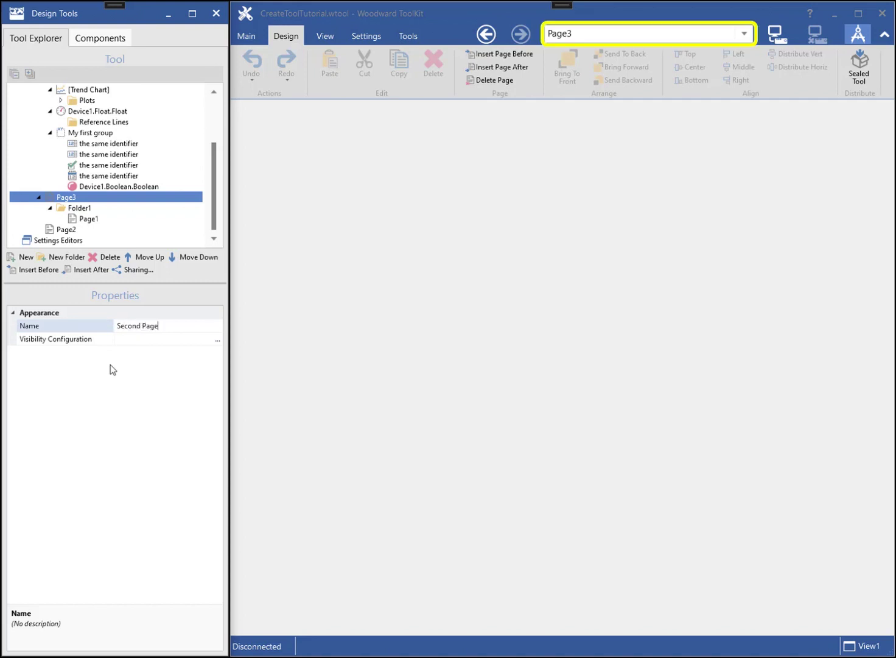
{"action": "key", "text": "Return"}
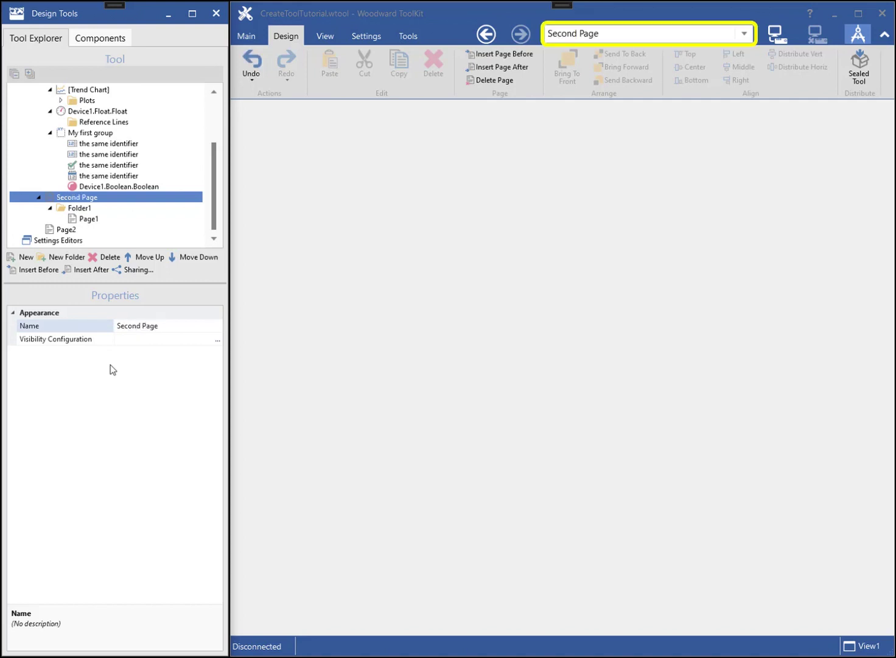
{"action": "left_click", "coordinate": [79, 209]}
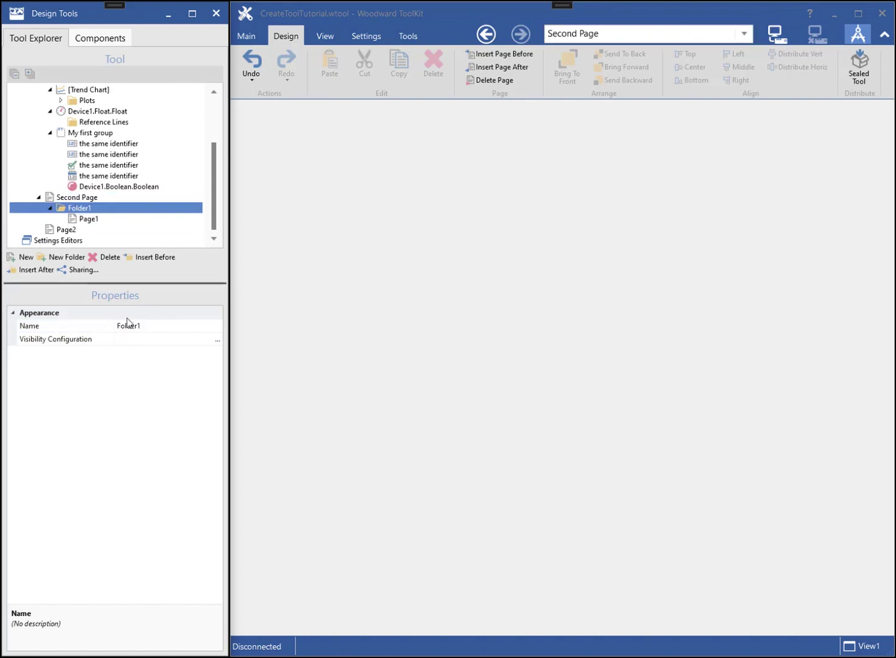
{"action": "left_click", "coordinate": [143, 326]}
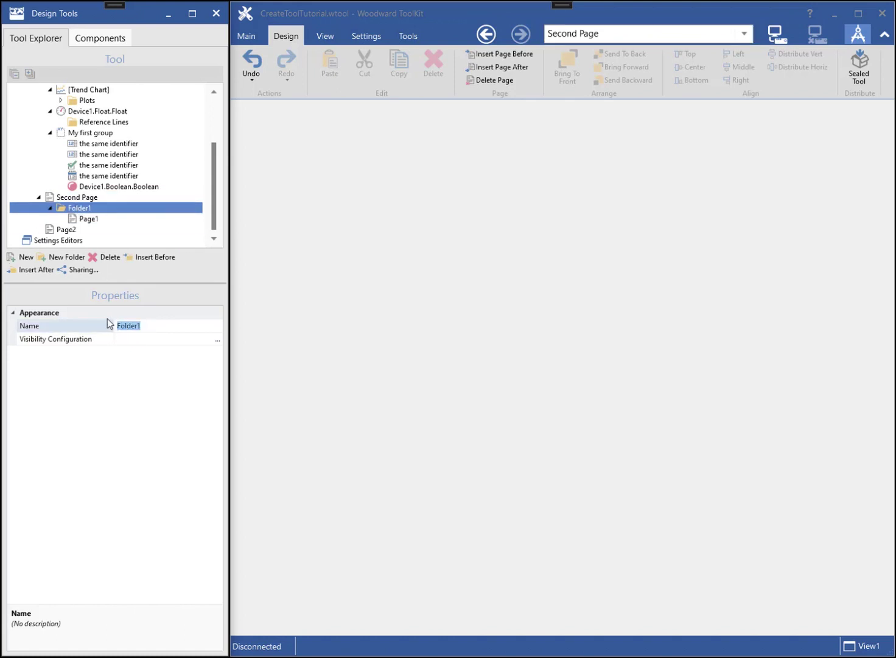
{"action": "type", "text": "Sub Folder"}
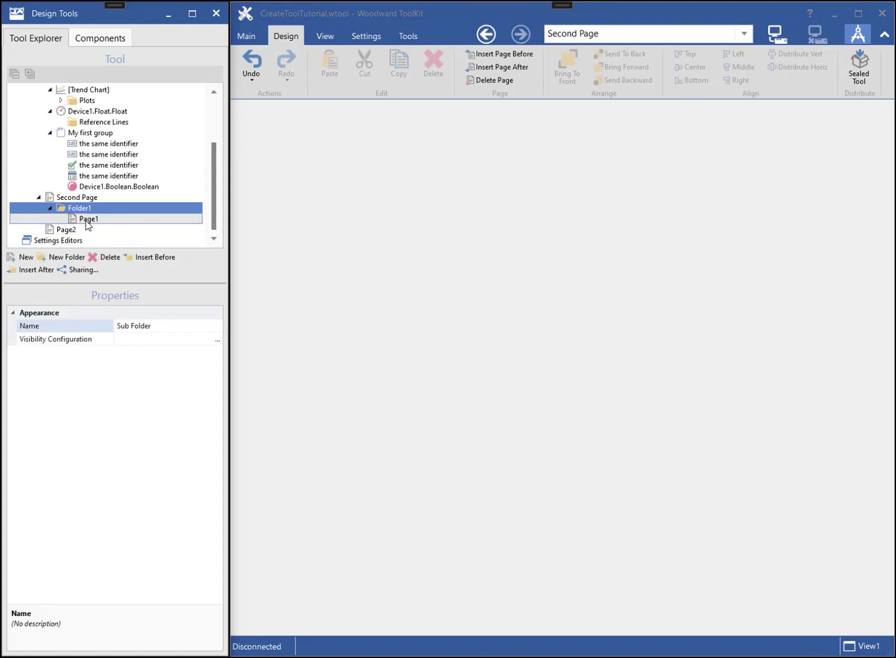
- Rename the nested Page1 to 'Sub Page' and verify the names in the page list
{"action": "left_click", "coordinate": [88, 219]}
{"action": "left_click", "coordinate": [132, 323]}
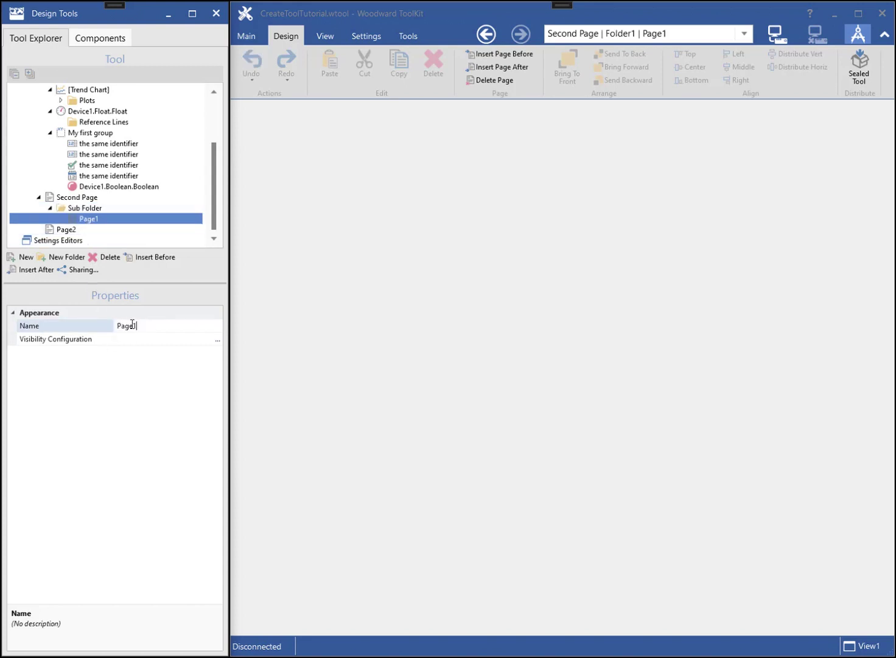
{"action": "type", "text": "Sub Page"}
{"action": "key", "text": "Return"}
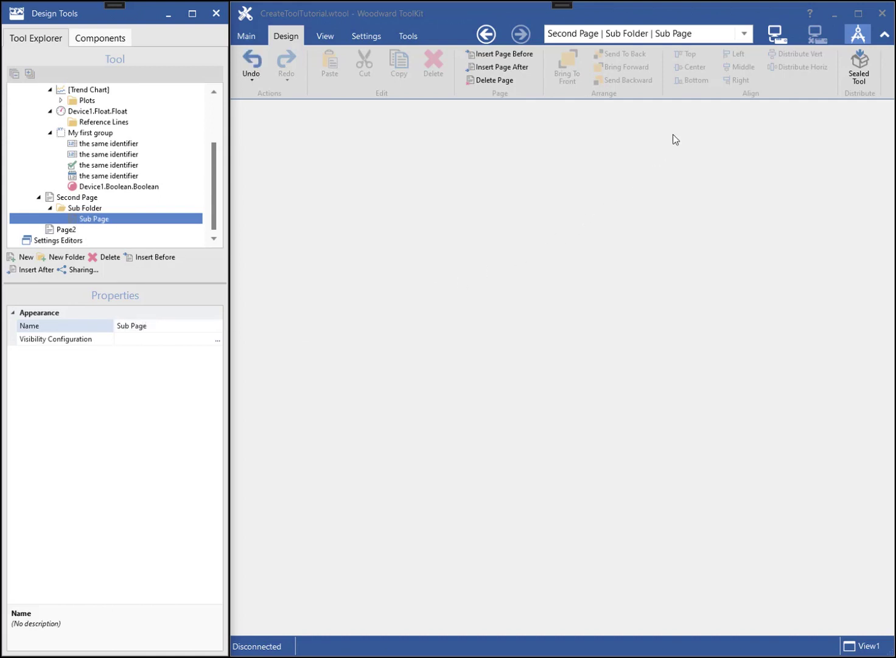
{"action": "left_click", "coordinate": [745, 34]}
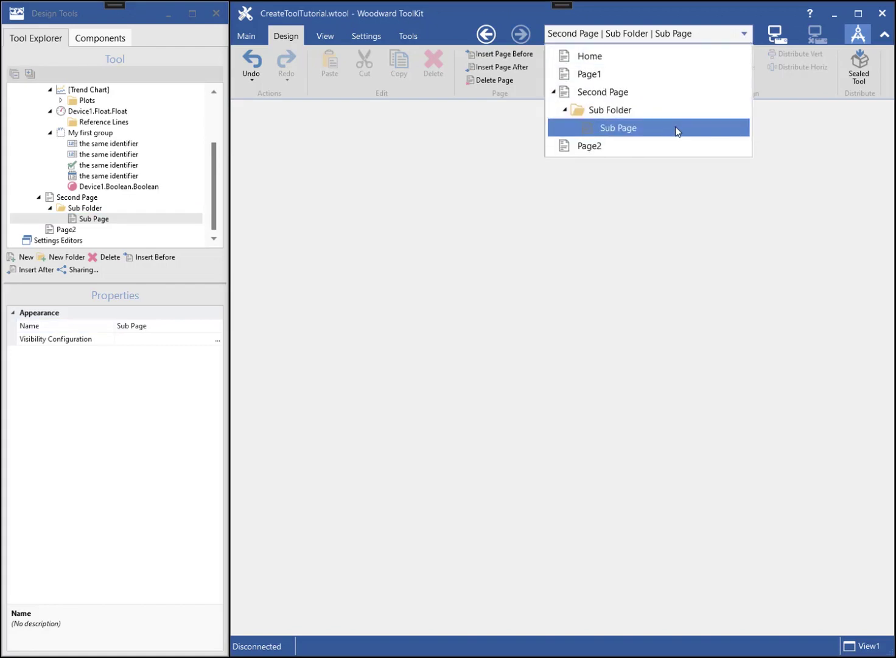
{"action": "left_click", "coordinate": [601, 210]}
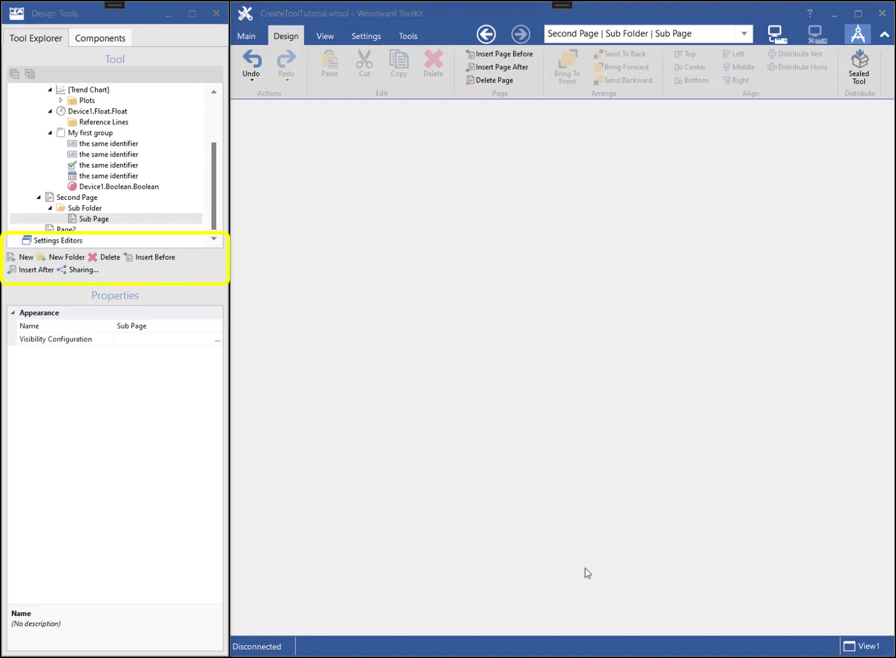
- Create a settings editor from the testDragDropElements specification, found by searching 'test'
{"action": "left_click", "coordinate": [75, 242]}
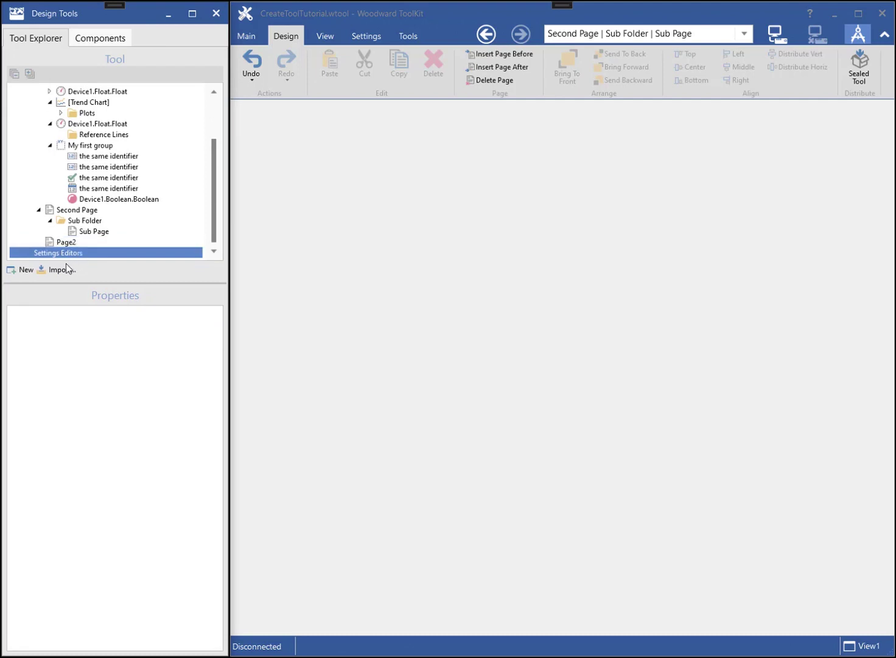
{"action": "left_click", "coordinate": [26, 272]}
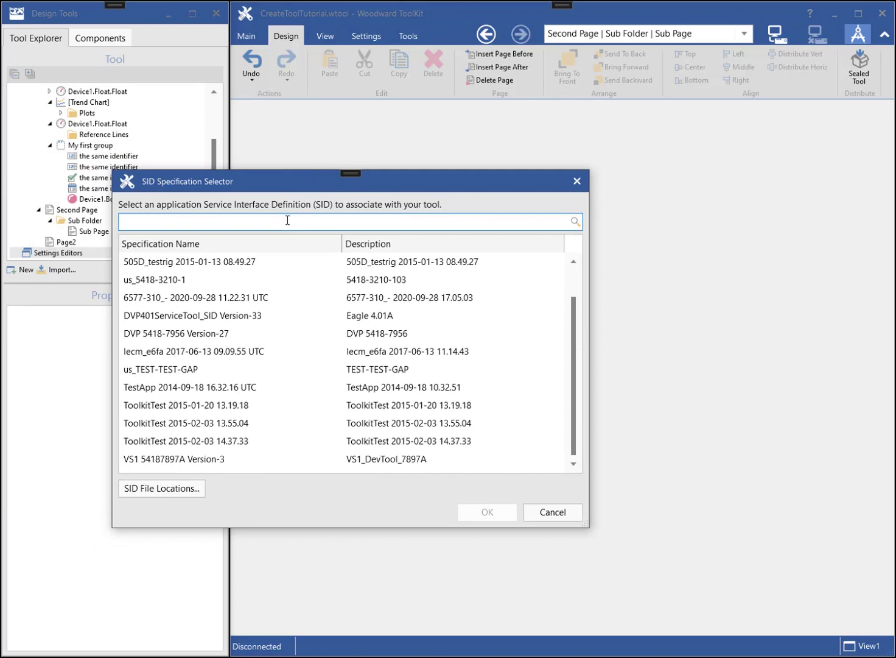
{"action": "type", "text": "test"}
{"action": "left_click", "coordinate": [200, 262]}
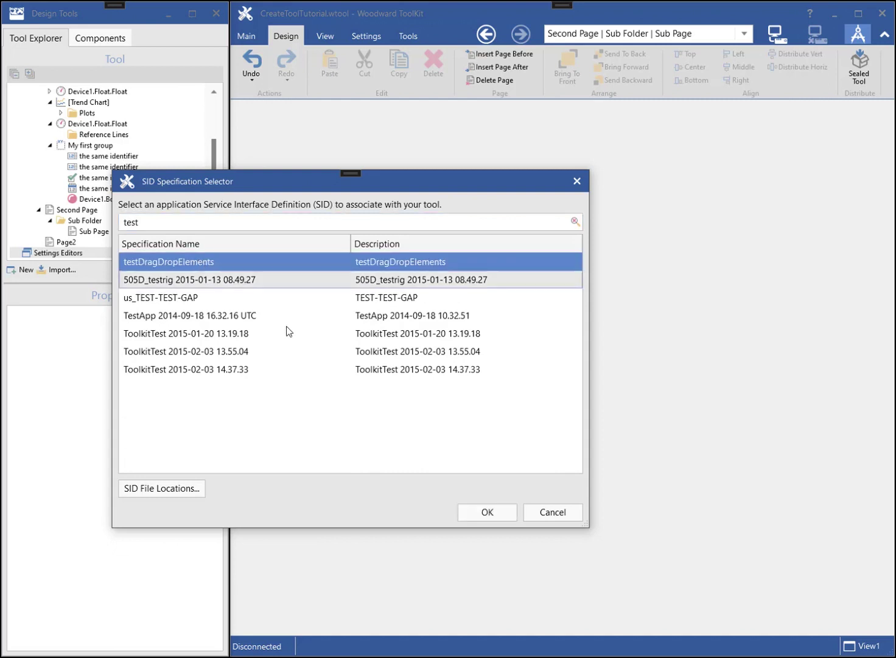
{"action": "left_click", "coordinate": [491, 513]}
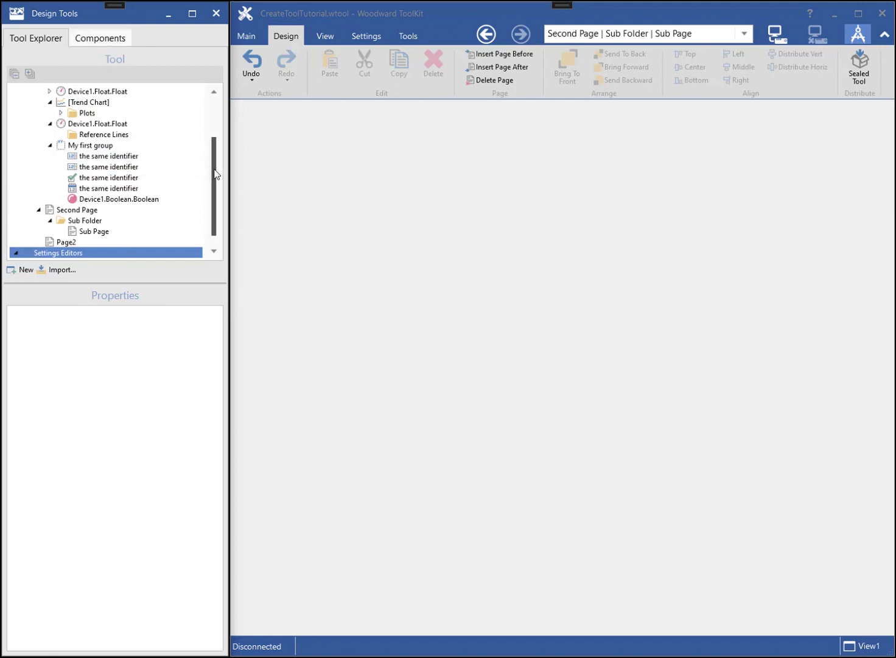
{"action": "scroll", "coordinate": [217, 189], "scroll_direction": "down", "scroll_amount": 1}
- Open the testDragDropElements settings editor and place a Float parameter on its Page1
{"action": "left_click", "coordinate": [97, 252]}
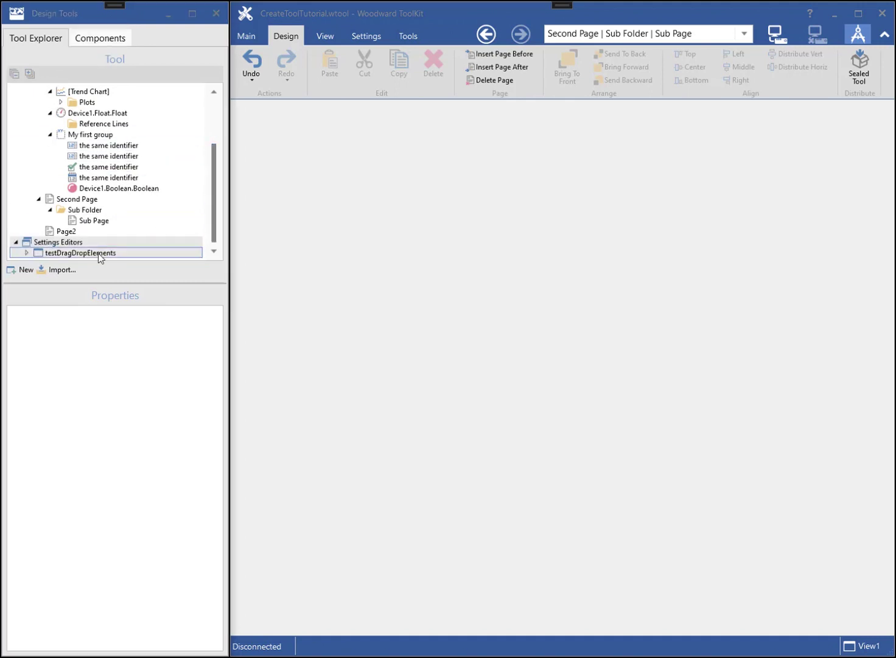
{"action": "double_click", "coordinate": [73, 253]}
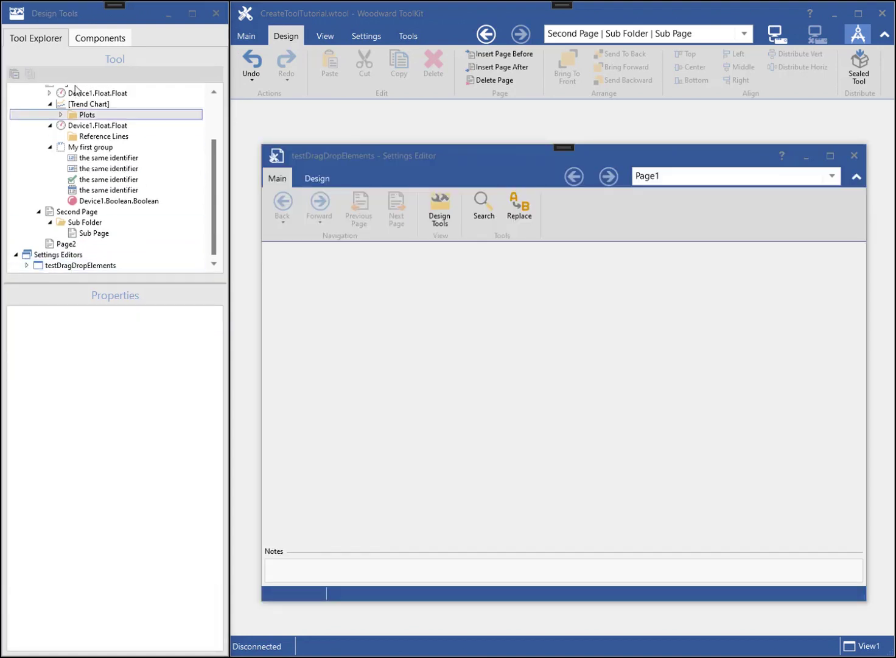
{"action": "left_click", "coordinate": [95, 41]}
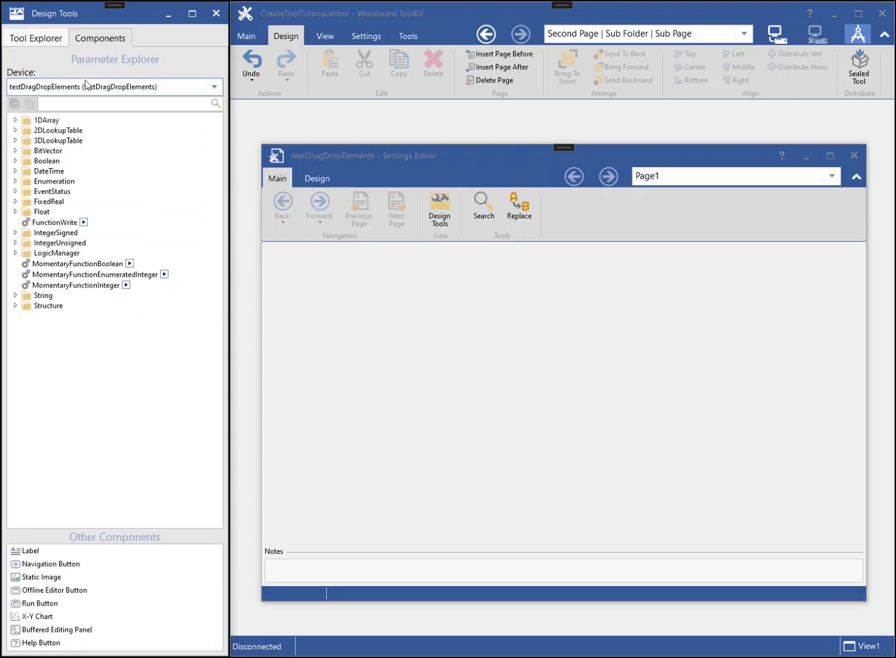
{"action": "left_click", "coordinate": [15, 213]}
{"action": "left_click_drag", "start_coordinate": [50, 222], "coordinate": [302, 278]}
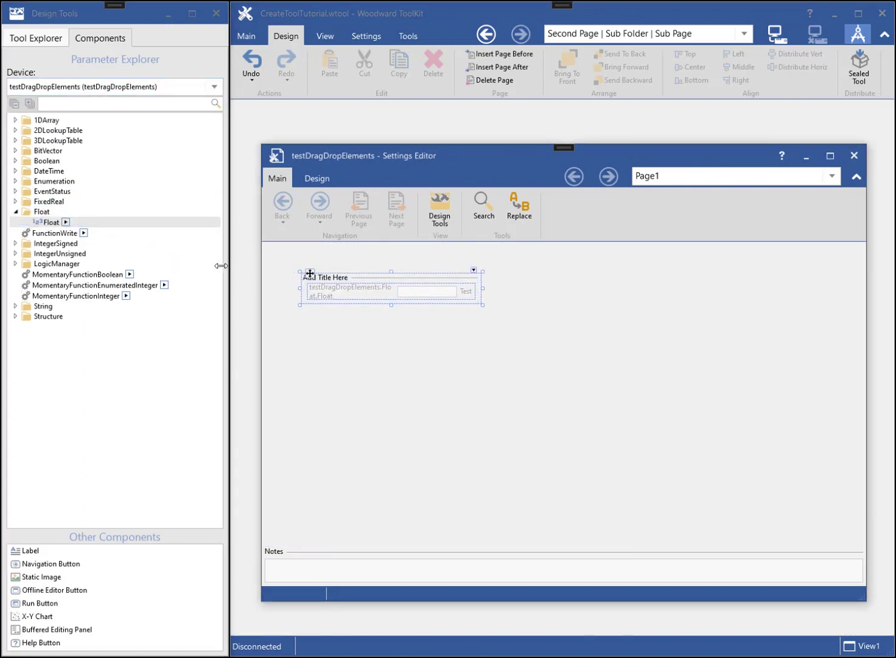
- Add IntegerSigned and Boolean parameters to the group and widen the group box
{"action": "left_click", "coordinate": [15, 243]}
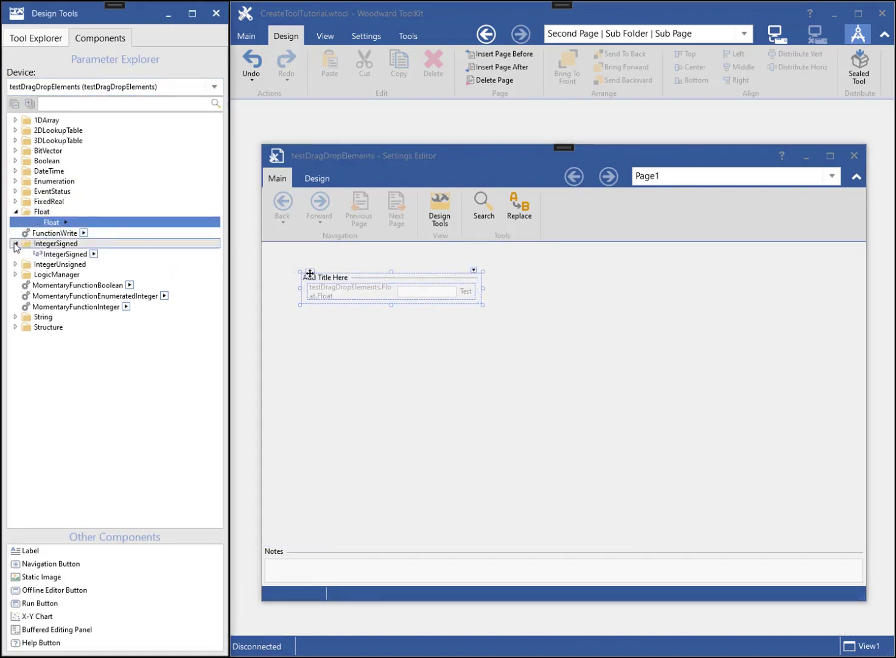
{"action": "left_click_drag", "start_coordinate": [55, 256], "coordinate": [316, 302]}
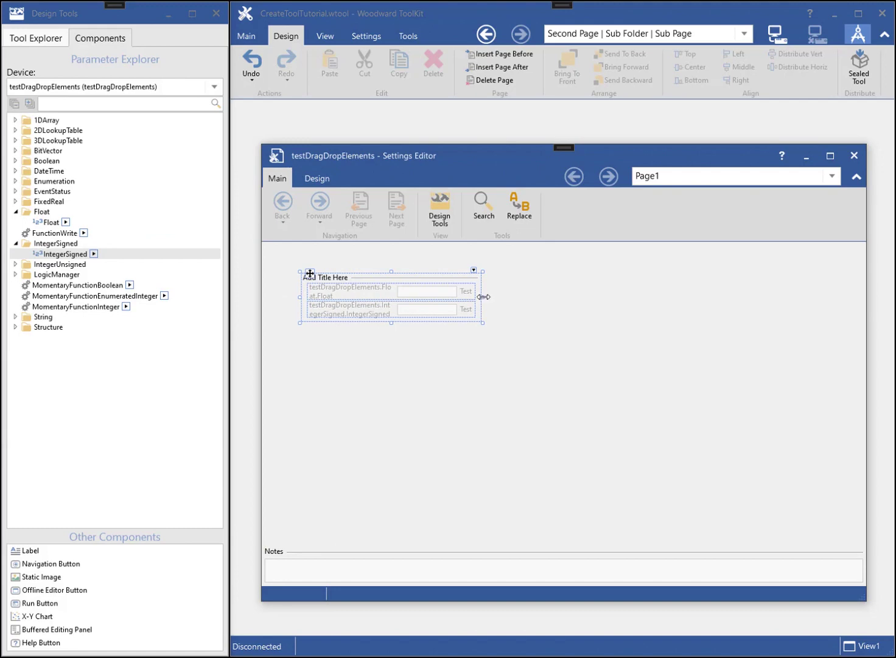
{"action": "left_click_drag", "start_coordinate": [483, 297], "coordinate": [600, 297]}
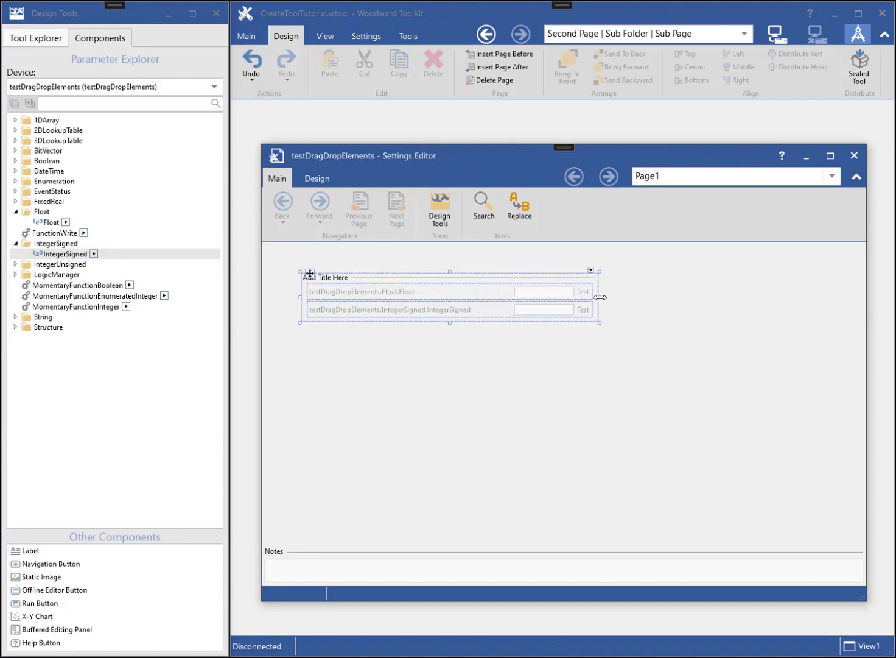
{"action": "left_click", "coordinate": [16, 161]}
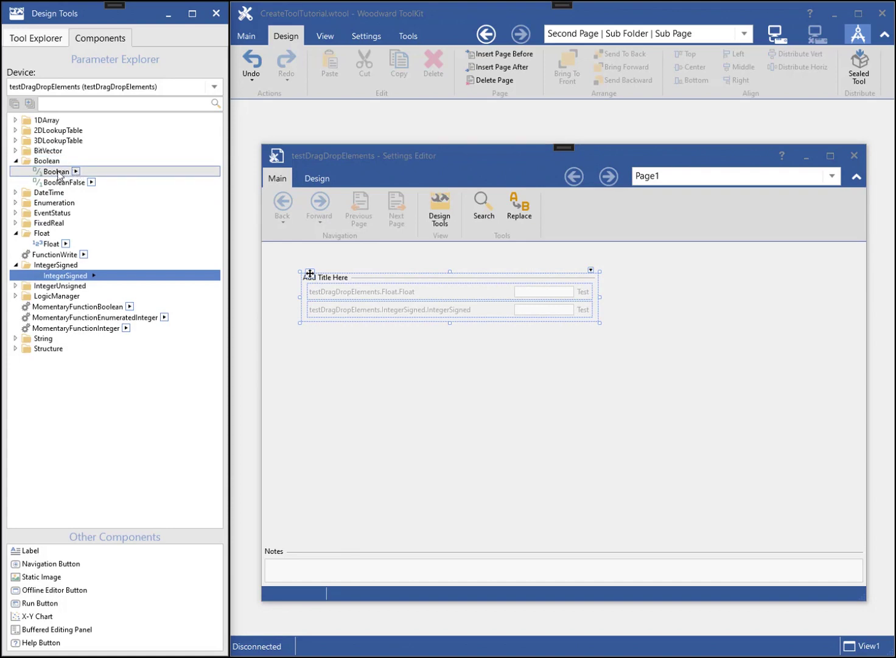
{"action": "left_click_drag", "start_coordinate": [61, 173], "coordinate": [329, 316]}
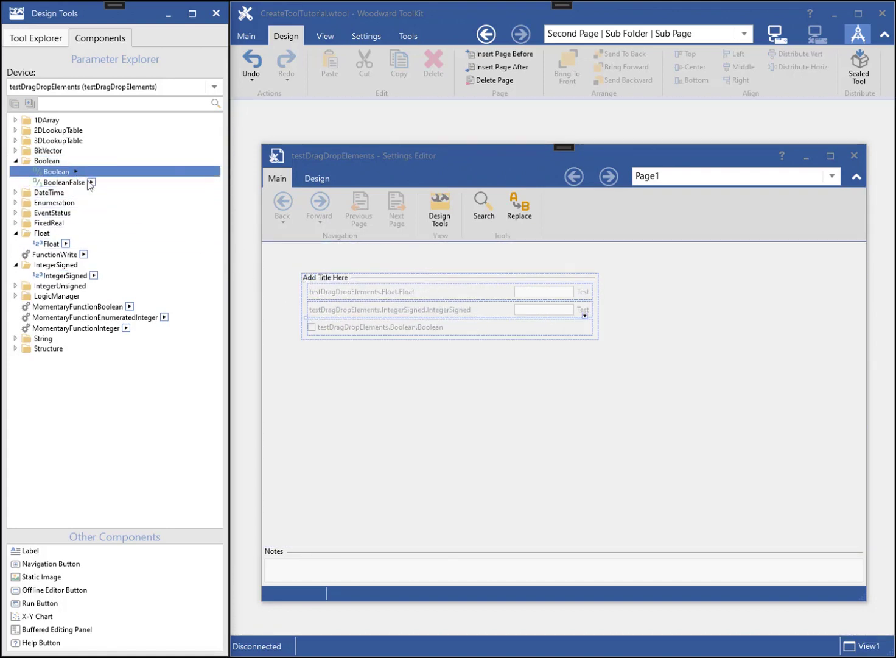
{"action": "left_click", "coordinate": [91, 182]}
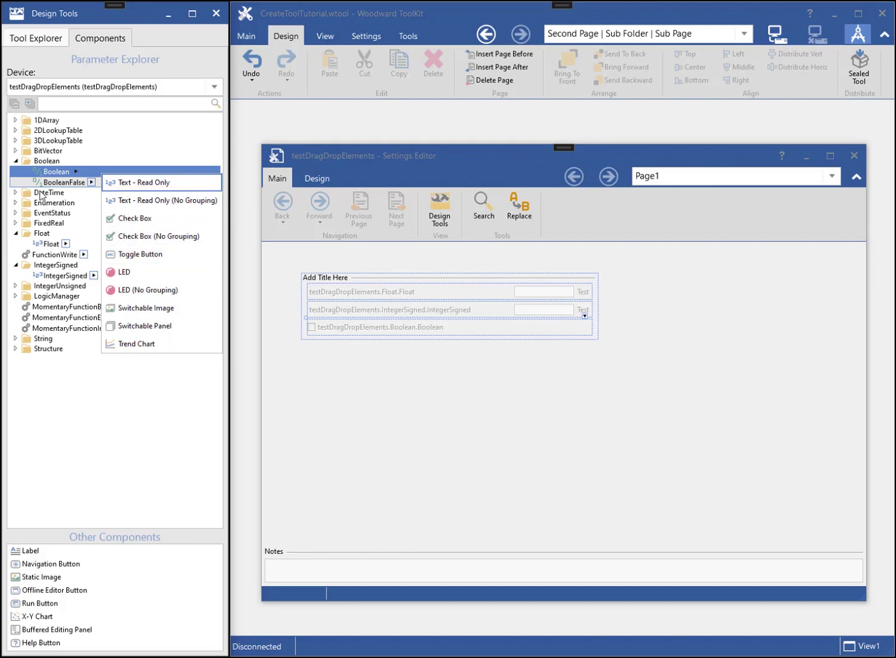
- Add Folder1 under the editor's Page1 with a new Page1 inside, and check the page list
{"action": "left_click", "coordinate": [38, 42]}
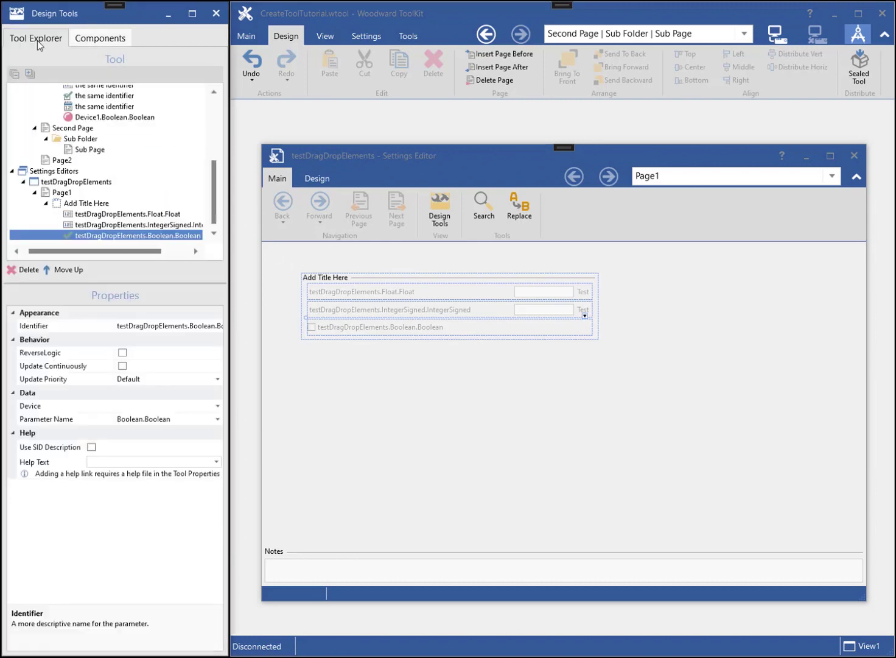
{"action": "left_click", "coordinate": [64, 194]}
{"action": "left_click", "coordinate": [58, 258]}
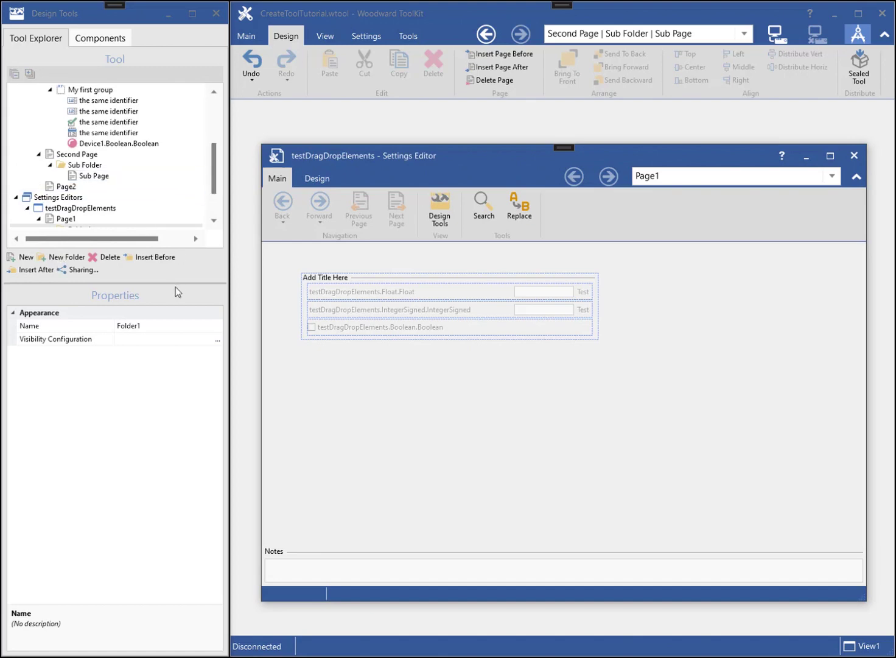
{"action": "left_click_drag", "start_coordinate": [177, 281], "coordinate": [177, 382]}
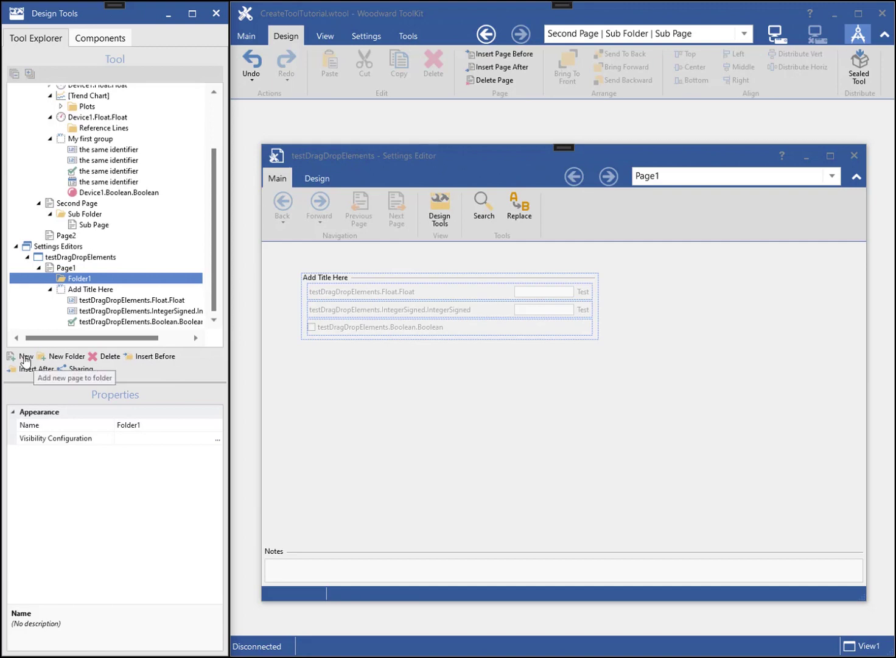
{"action": "left_click", "coordinate": [26, 359]}
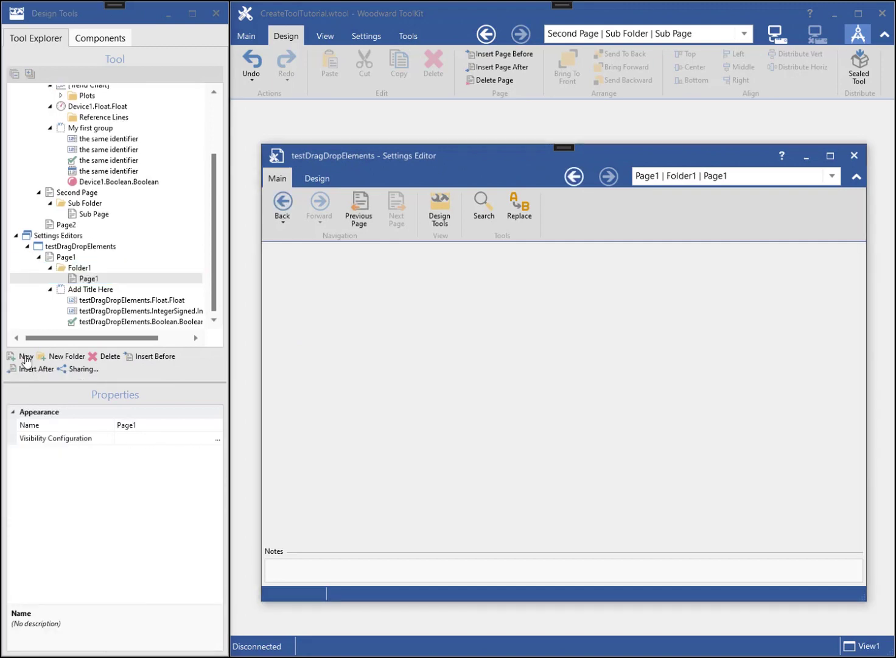
{"action": "left_click", "coordinate": [831, 178]}
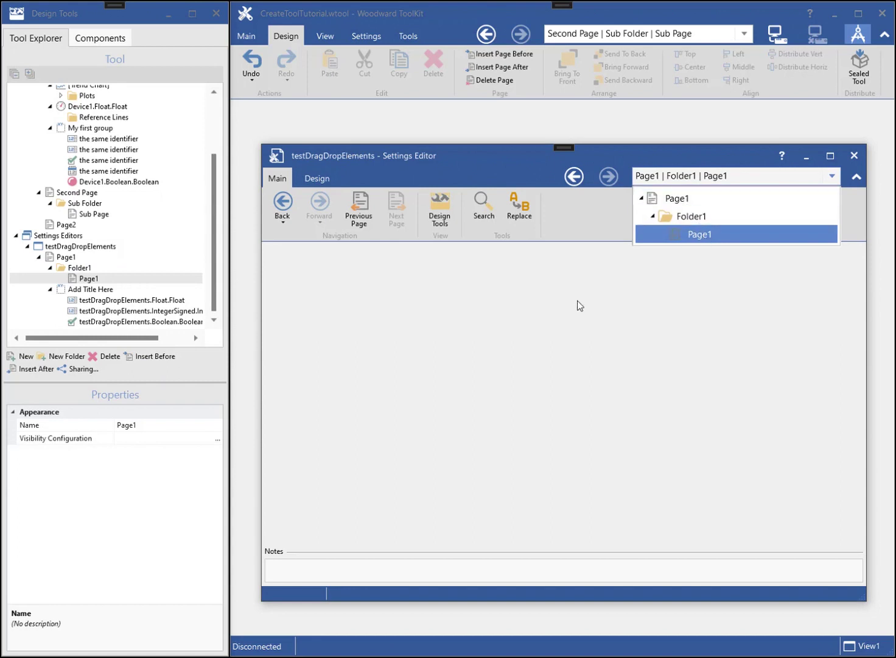
{"action": "left_click", "coordinate": [505, 322]}
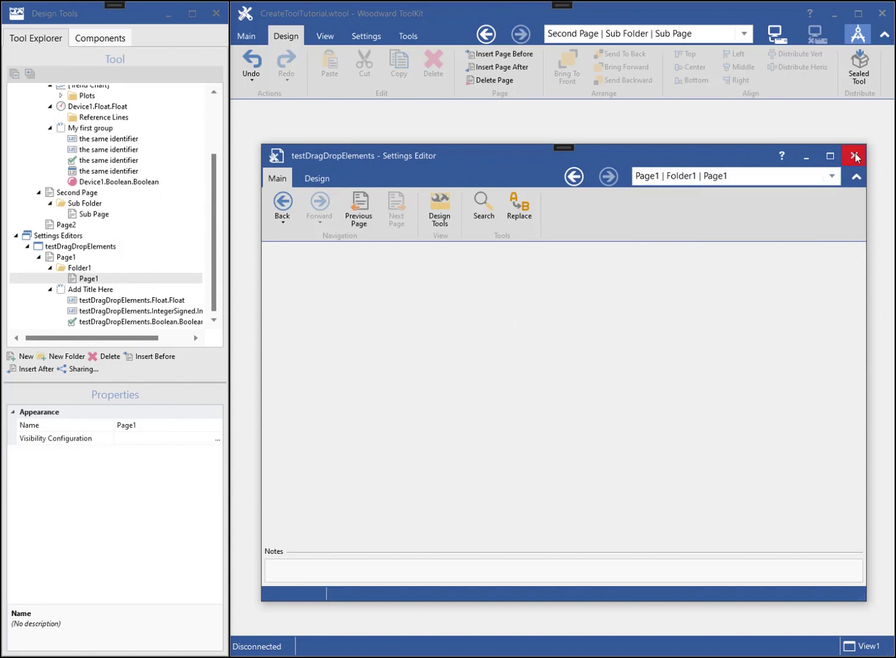
- Close the settings editor window and add View2 under Views
{"action": "left_click", "coordinate": [856, 156]}
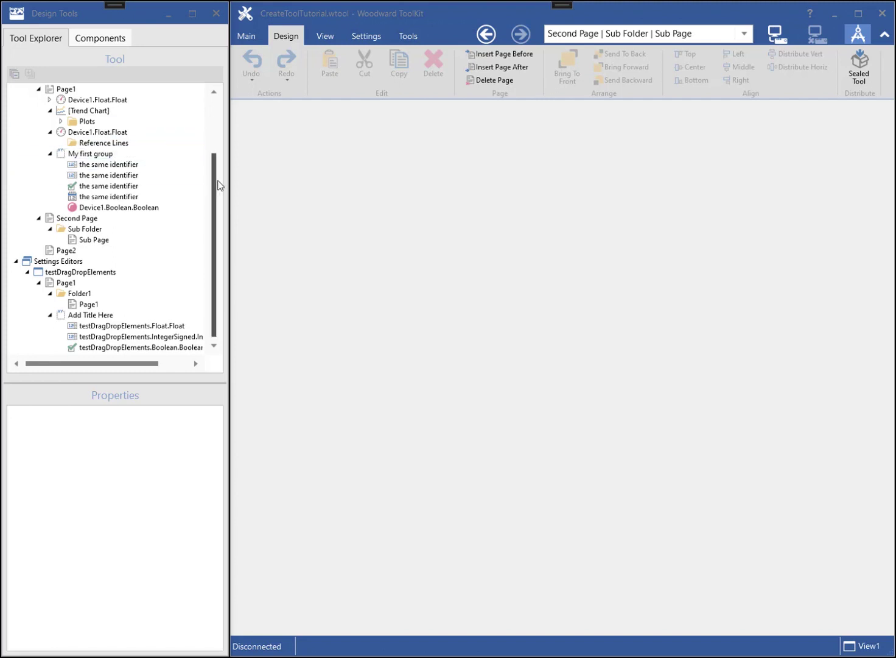
{"action": "left_click_drag", "start_coordinate": [214, 185], "coordinate": [222, 129]}
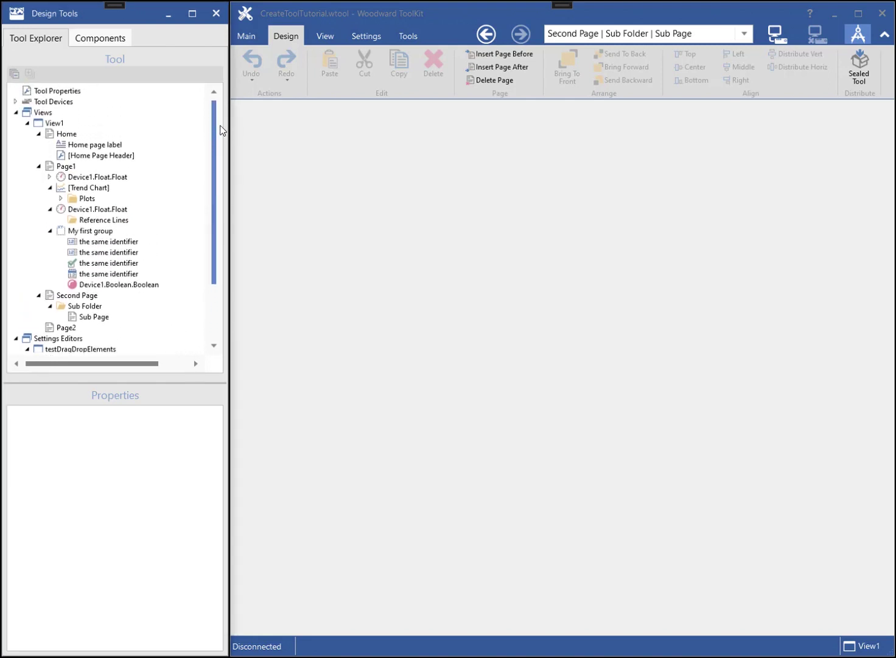
{"action": "left_click", "coordinate": [42, 115]}
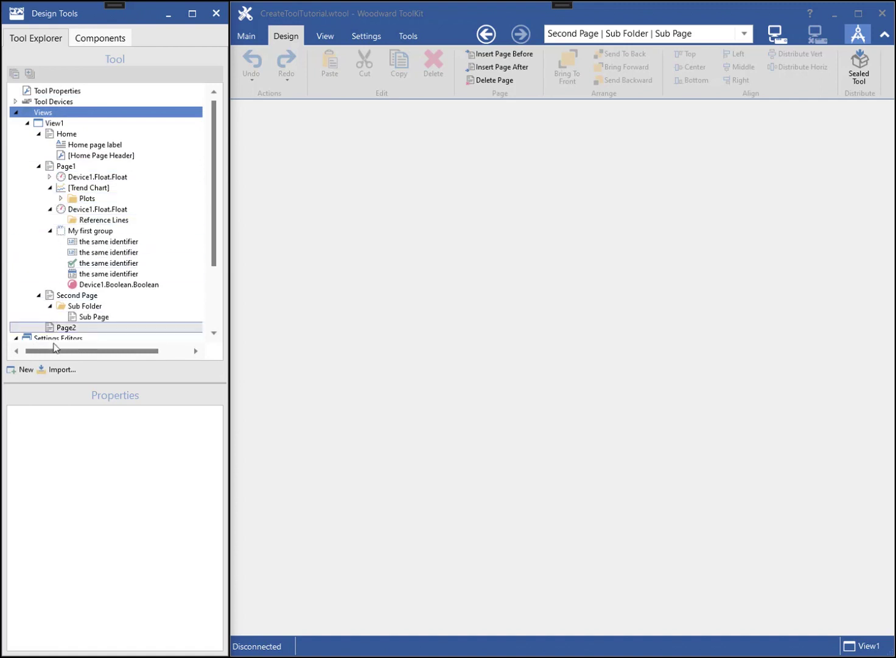
{"action": "left_click", "coordinate": [26, 374]}
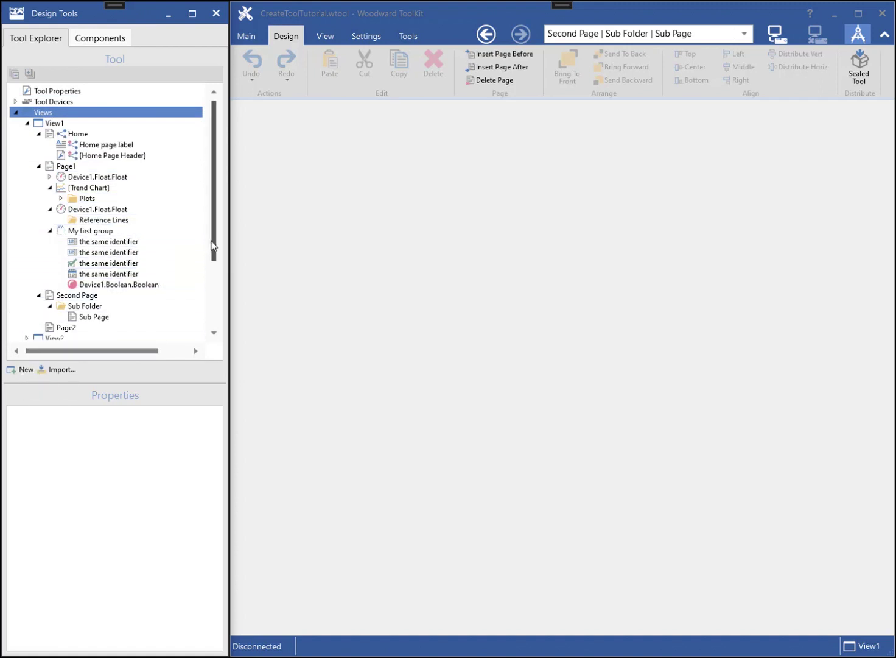
{"action": "scroll", "coordinate": [209, 257], "scroll_direction": "down", "scroll_amount": 1}
{"action": "scroll", "coordinate": [208, 269], "scroll_direction": "down", "scroll_amount": 3}
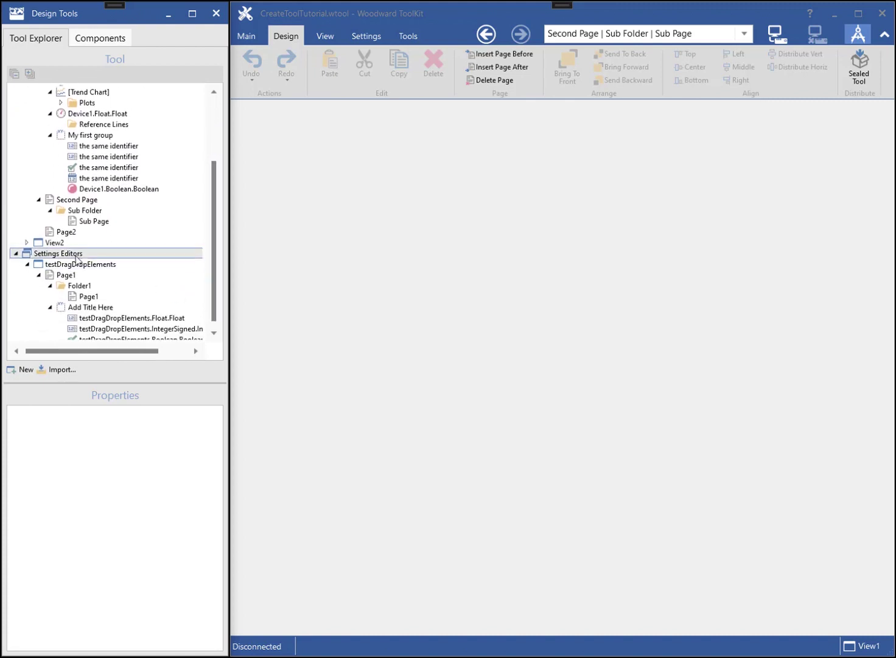
- Map View2's Device1 to us_5418-3210-1 instead of testDragDropElements, then show its empty Page1
{"action": "left_click", "coordinate": [50, 245]}
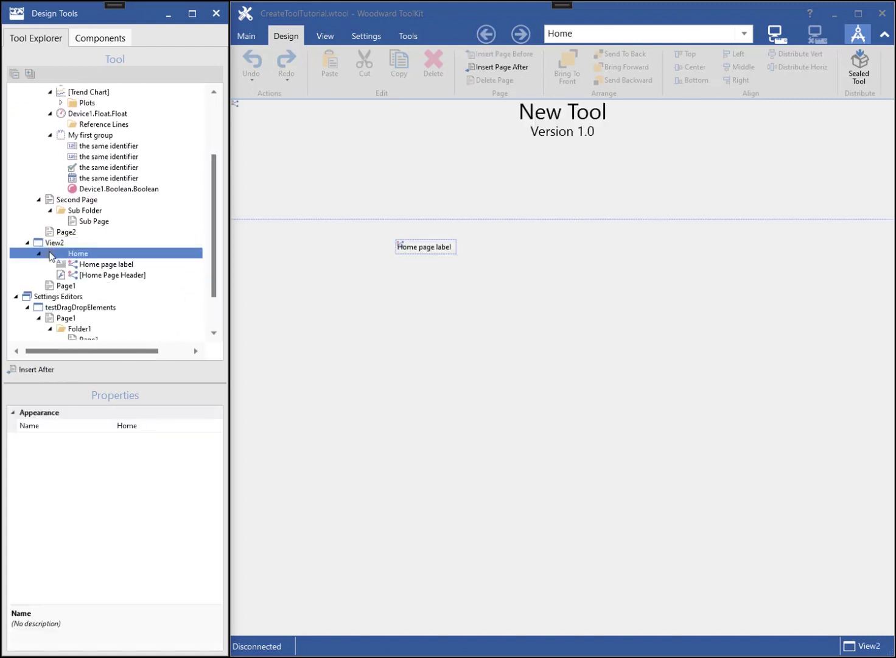
{"action": "left_click", "coordinate": [45, 244]}
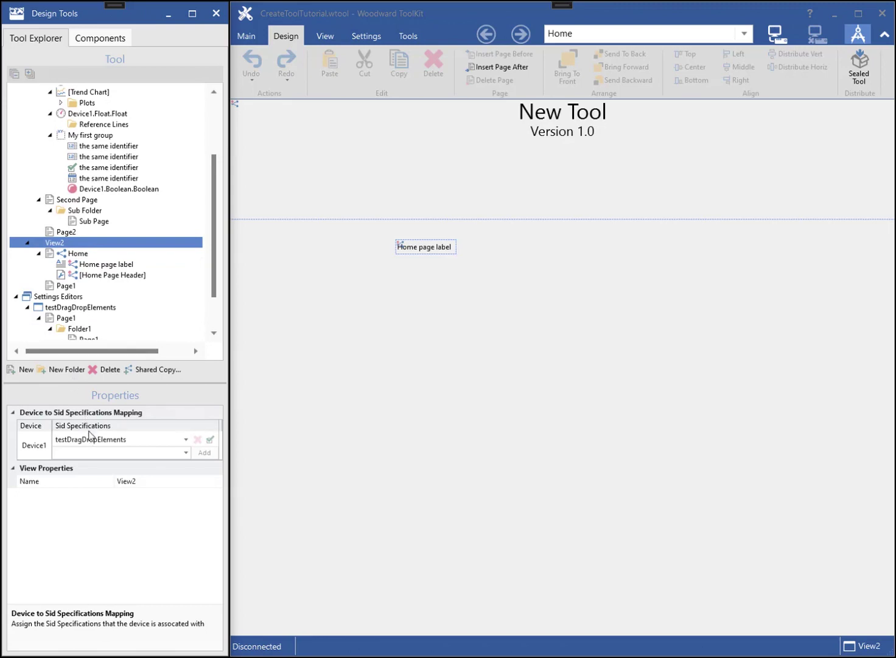
{"action": "left_click", "coordinate": [185, 454]}
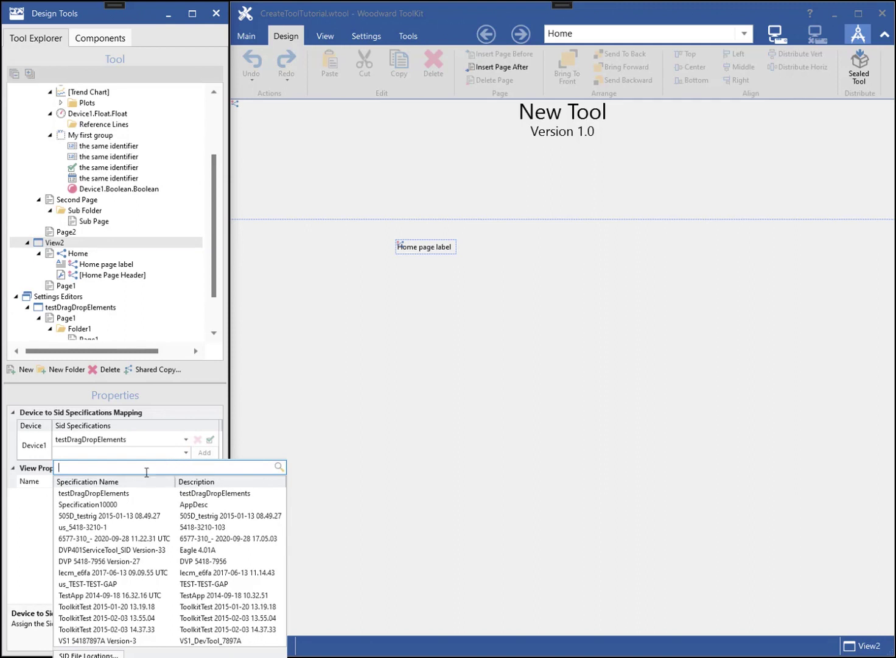
{"action": "left_click", "coordinate": [86, 528]}
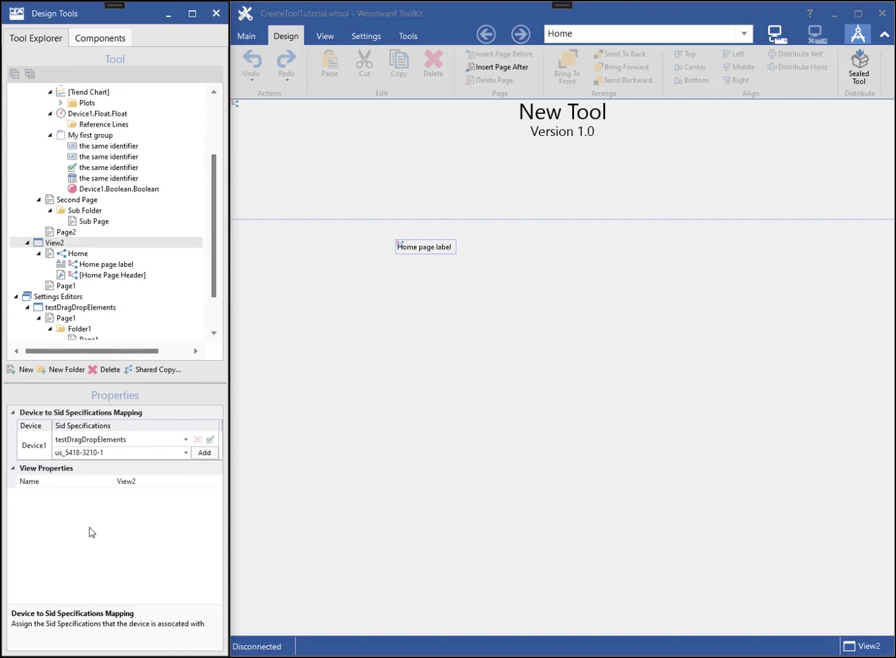
{"action": "left_click", "coordinate": [206, 453]}
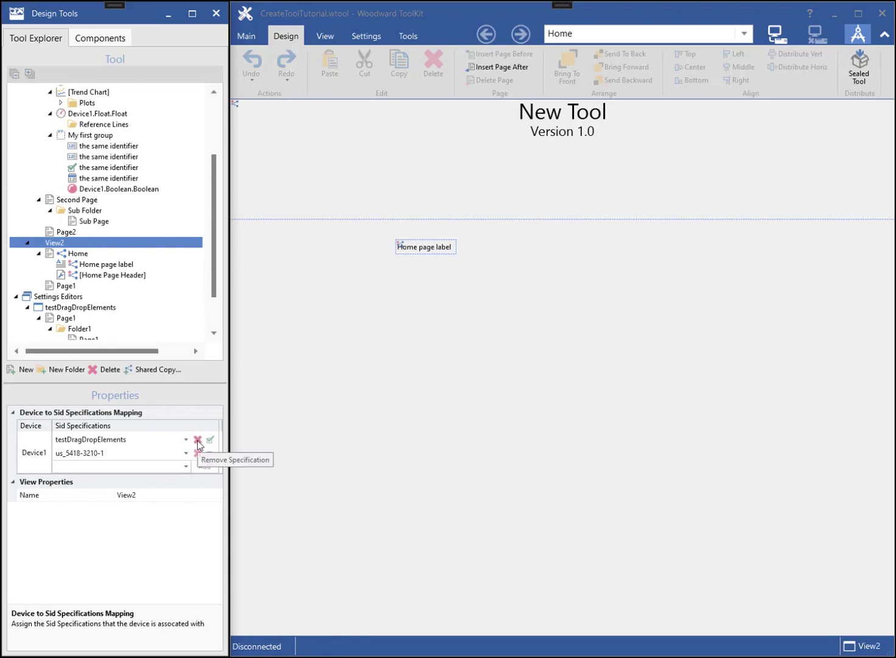
{"action": "left_click", "coordinate": [198, 439]}
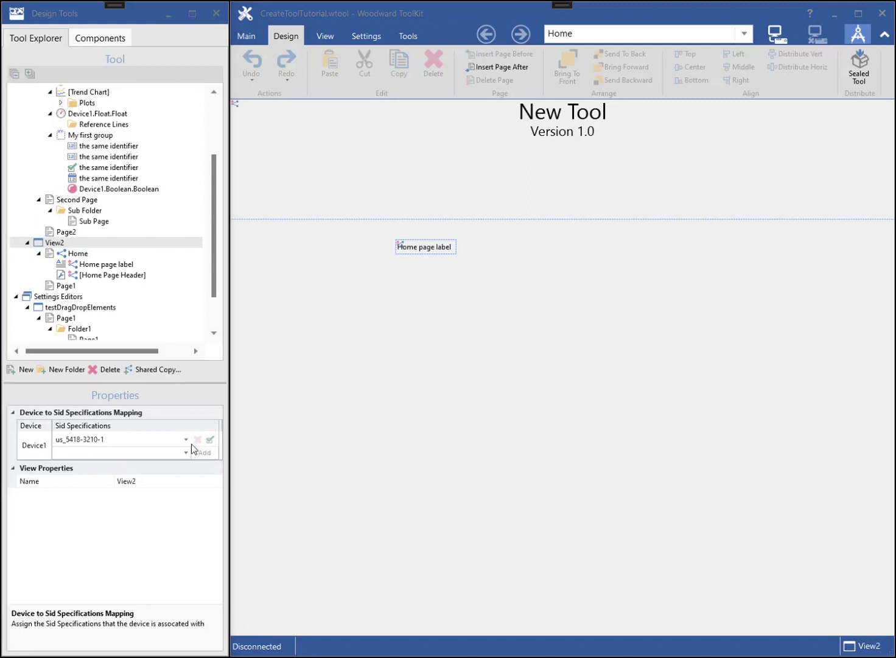
{"action": "left_click", "coordinate": [67, 286]}
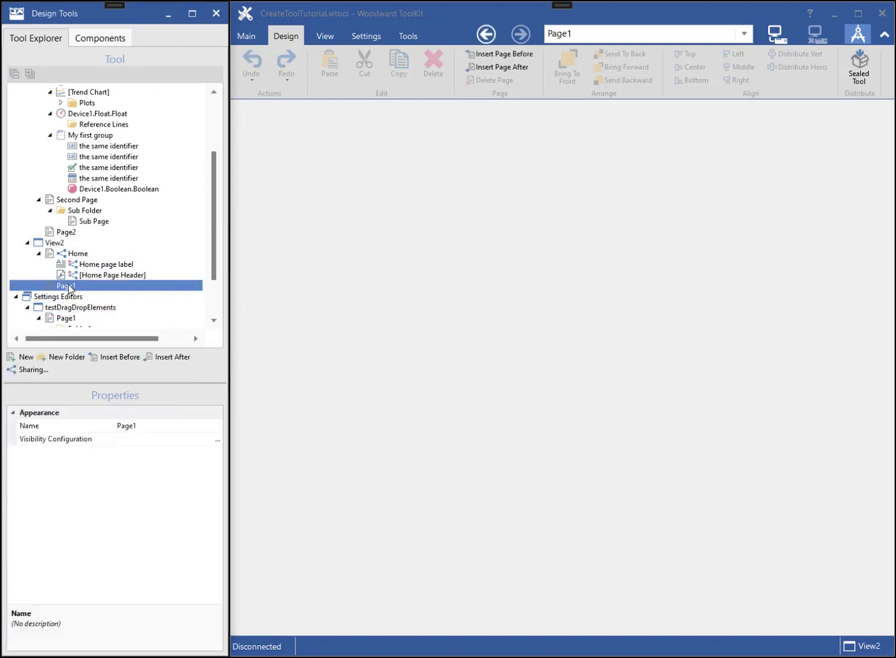
- Place Device1's Config_Admin parameters 10417 Factory default settings, 1700 Language and 978 Device variant type on Page1
{"action": "left_click", "coordinate": [105, 38]}
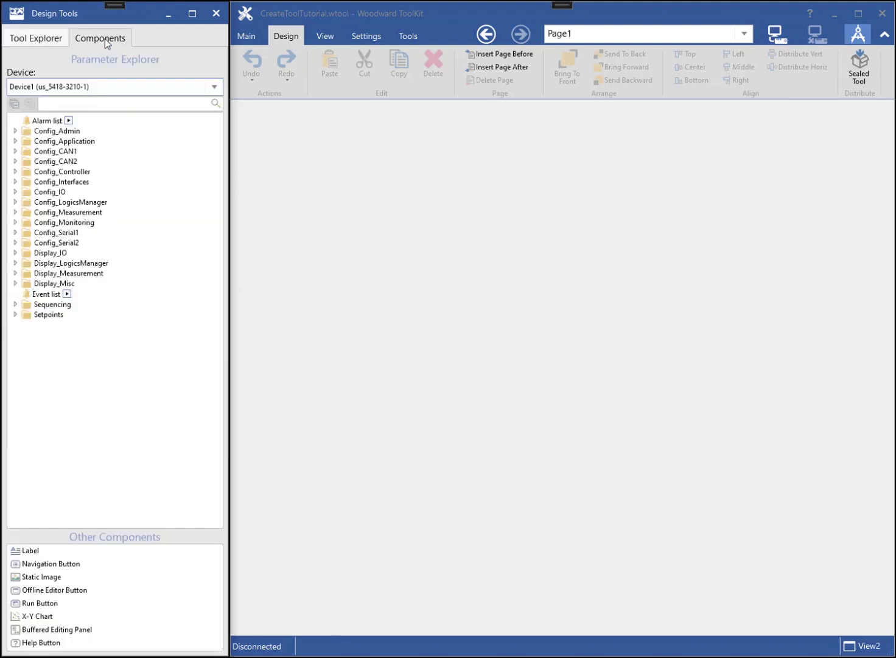
{"action": "left_click", "coordinate": [96, 91]}
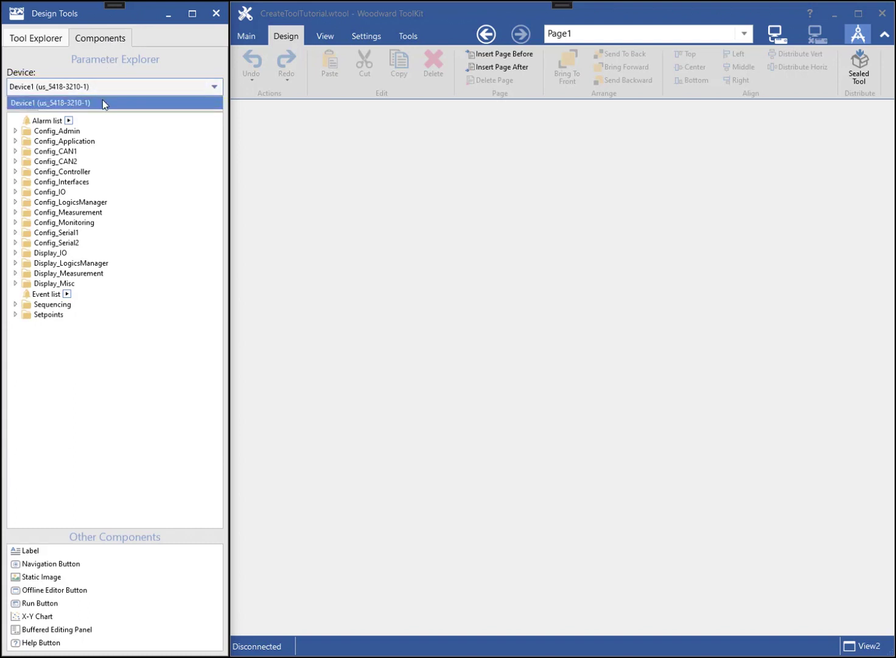
{"action": "left_click", "coordinate": [102, 102]}
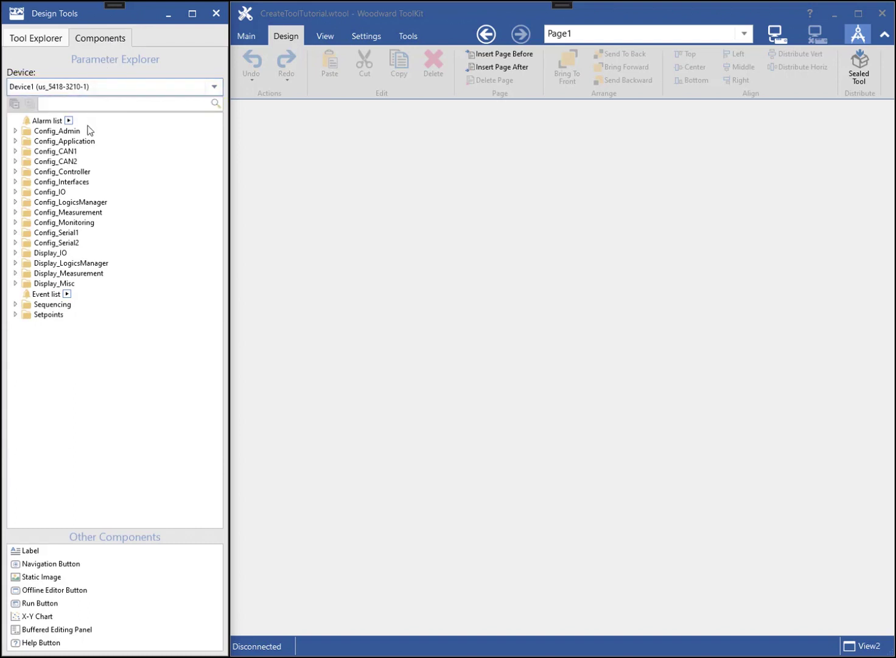
{"action": "left_click", "coordinate": [16, 130]}
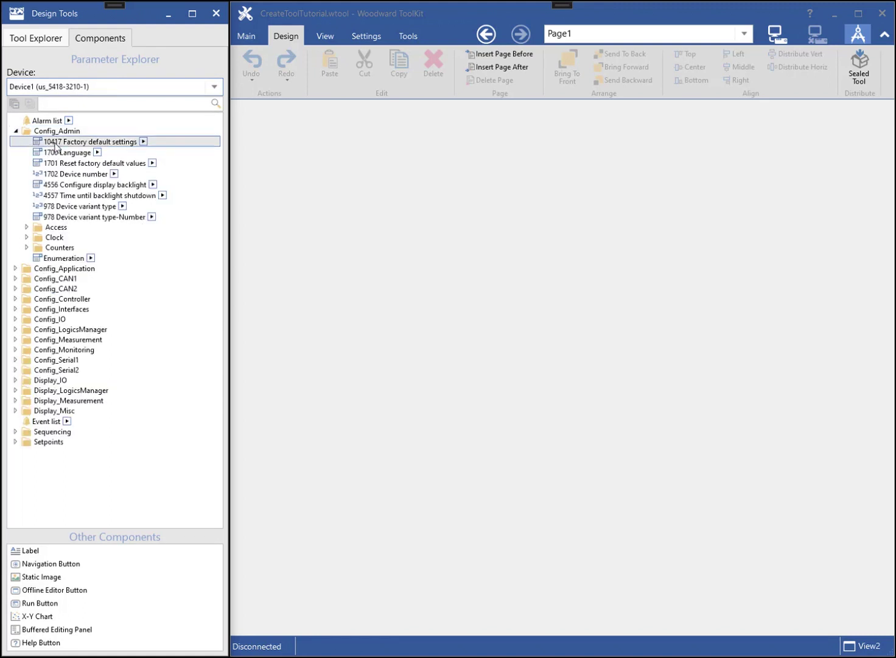
{"action": "left_click_drag", "start_coordinate": [55, 146], "coordinate": [326, 149]}
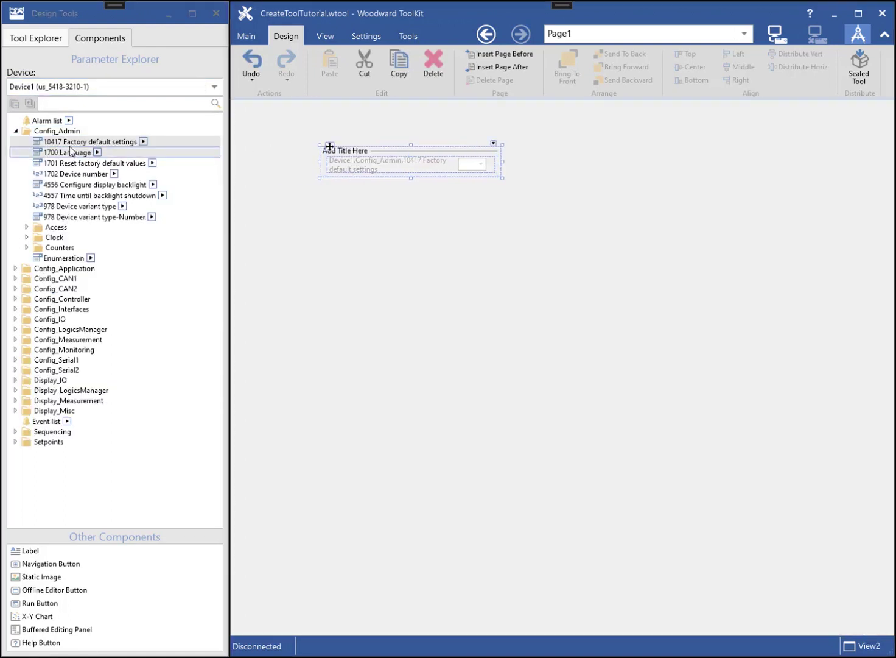
{"action": "left_click_drag", "start_coordinate": [71, 151], "coordinate": [328, 176]}
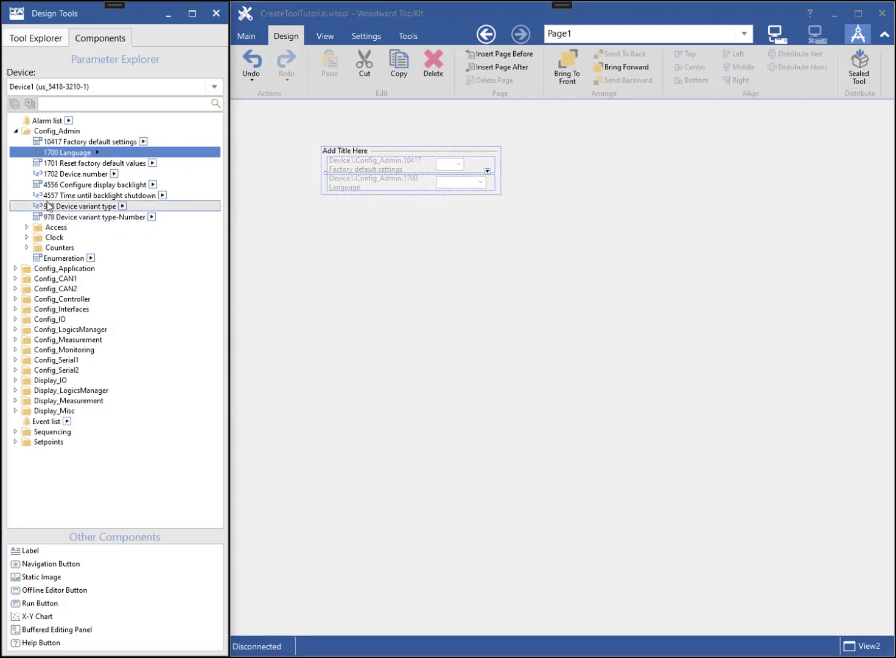
{"action": "left_click_drag", "start_coordinate": [52, 209], "coordinate": [326, 270]}
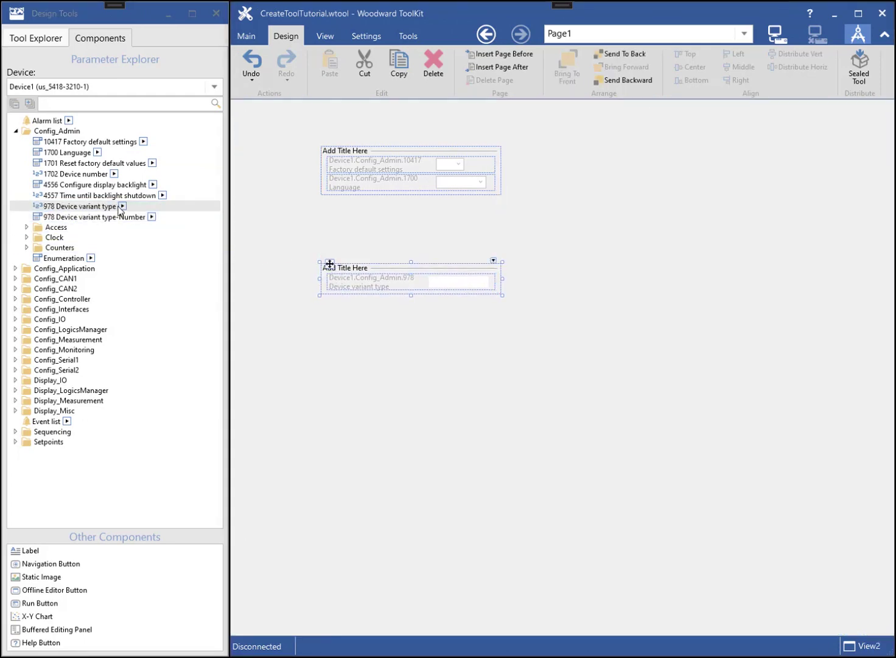
- Add a Round Gauge showing 978 Device variant type below the groups
{"action": "left_click", "coordinate": [122, 207]}
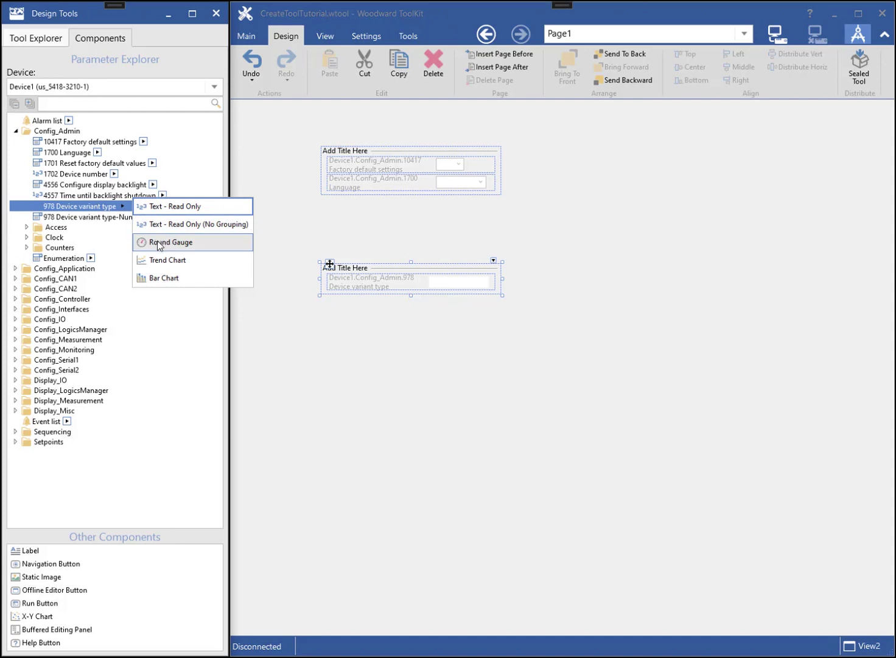
{"action": "left_click_drag", "start_coordinate": [159, 243], "coordinate": [323, 359]}
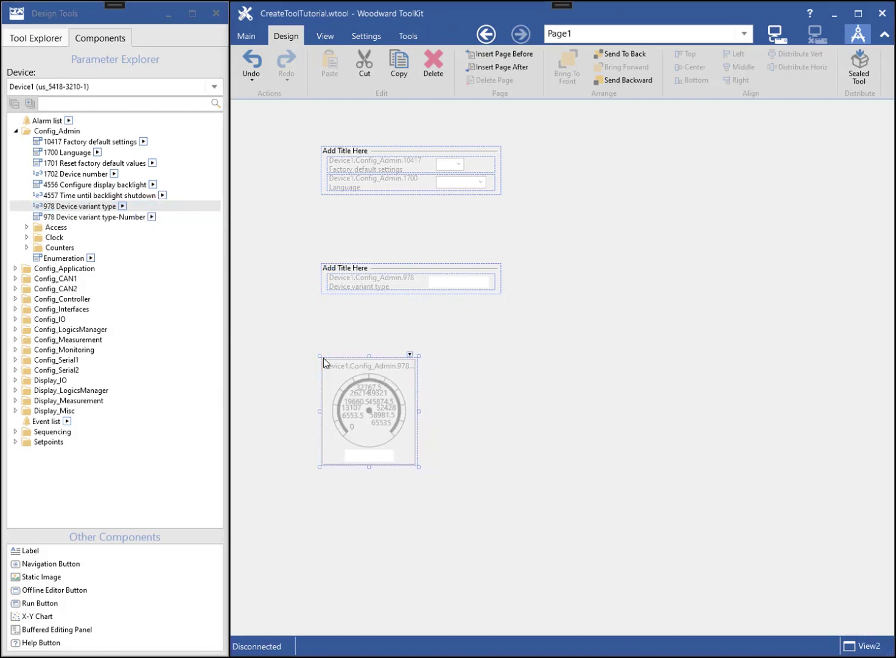
{"action": "left_click", "coordinate": [53, 44]}
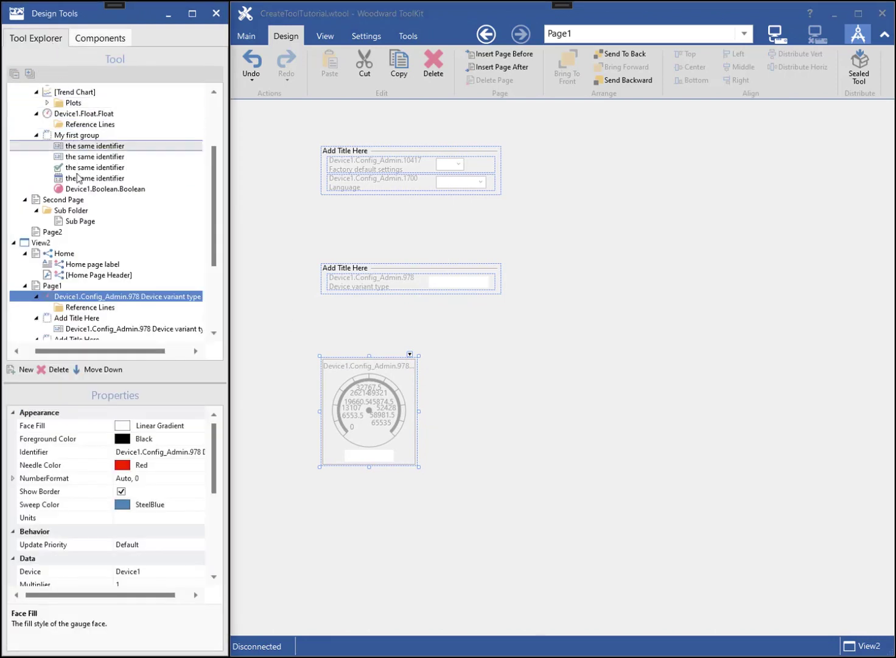
- Add Folder1 with a nested Page1 under View2's Page1, then return to Page1's widgets
{"action": "left_click", "coordinate": [54, 286]}
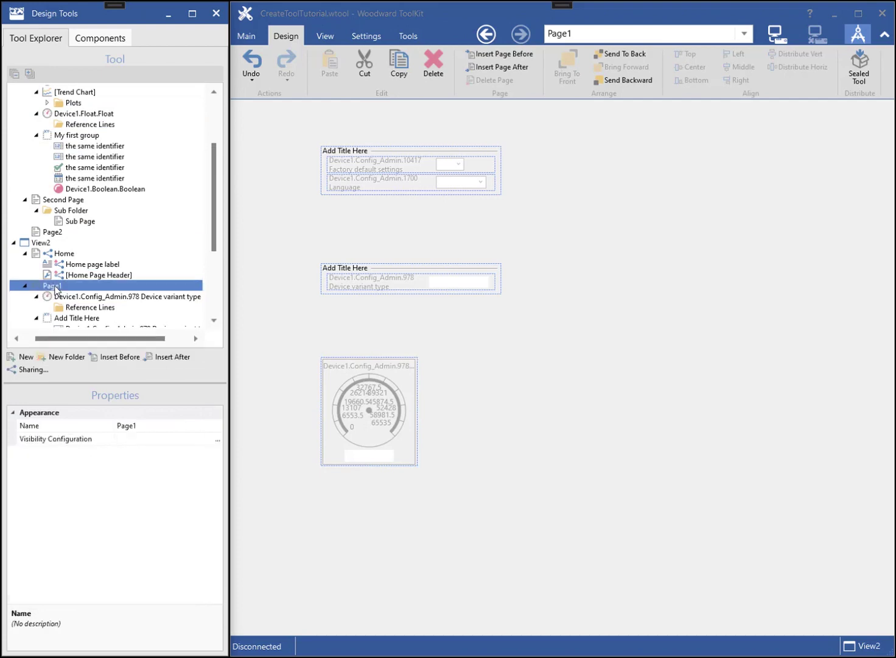
{"action": "left_click", "coordinate": [64, 360]}
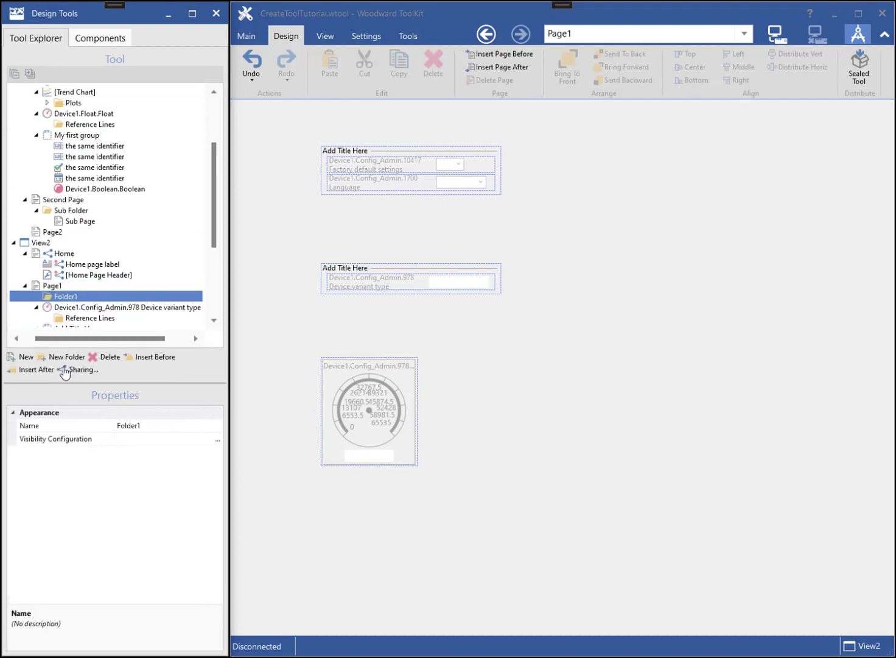
{"action": "left_click", "coordinate": [26, 358]}
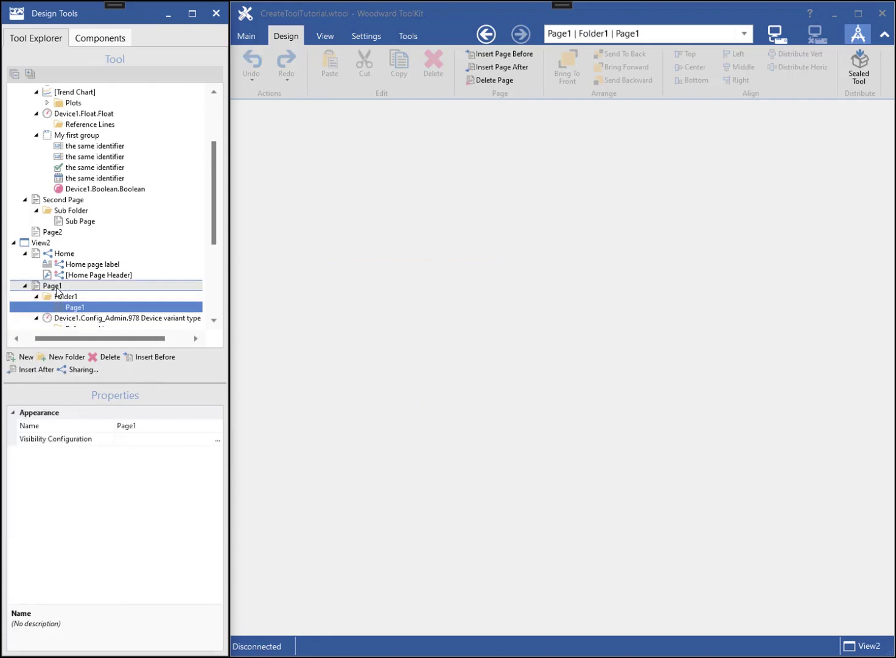
{"action": "left_click", "coordinate": [55, 288]}
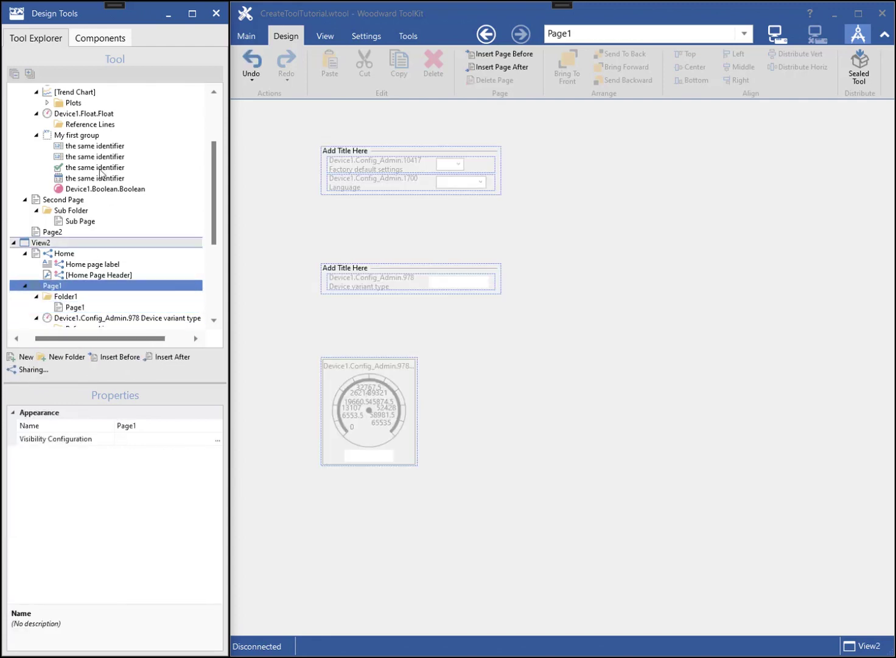
{"action": "left_click", "coordinate": [101, 38]}
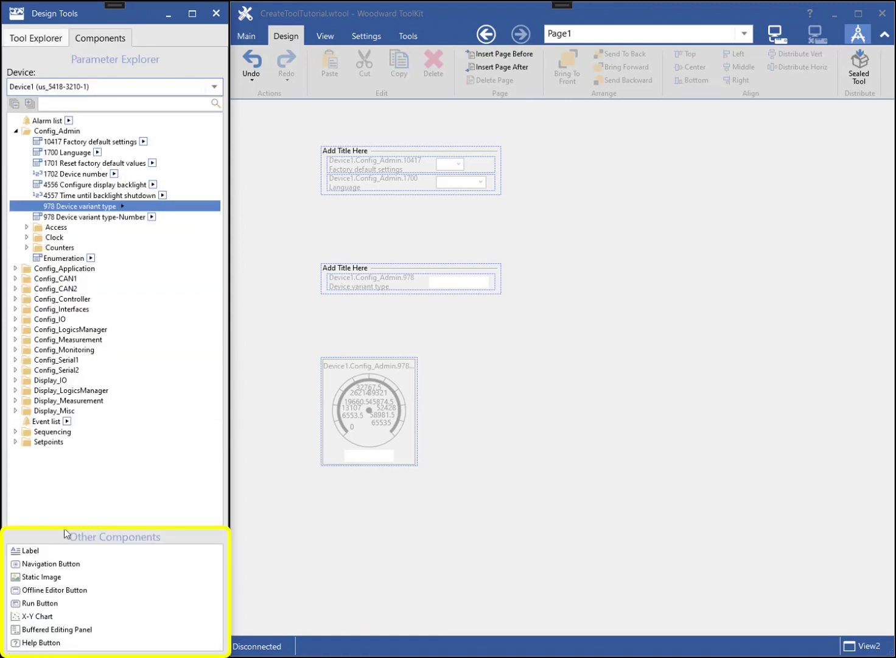
- Add a label at the top of Page1 with the text 'View 2'
{"action": "left_click_drag", "start_coordinate": [33, 551], "coordinate": [507, 126]}
{"action": "left_click", "coordinate": [54, 40]}
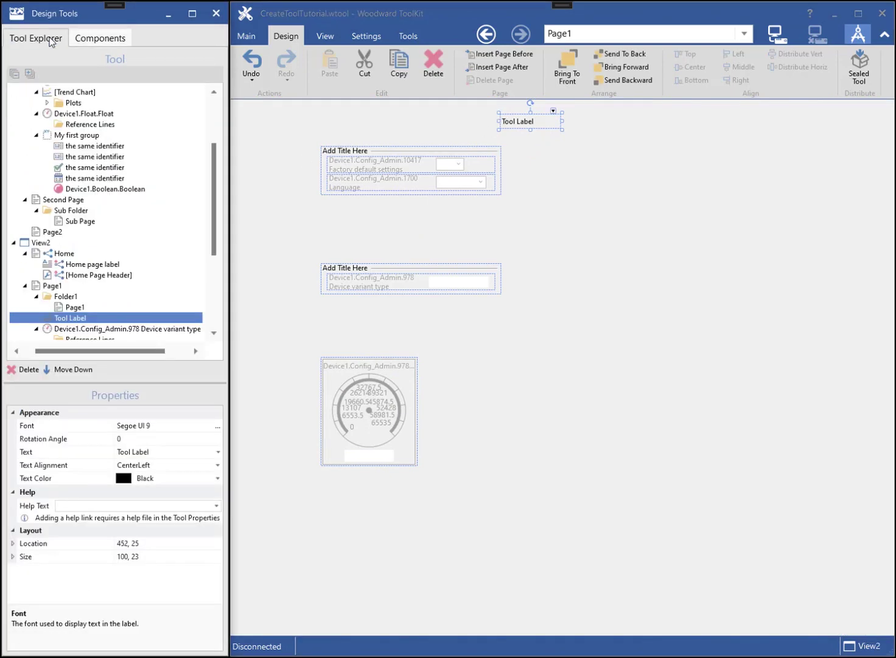
{"action": "left_click", "coordinate": [124, 452]}
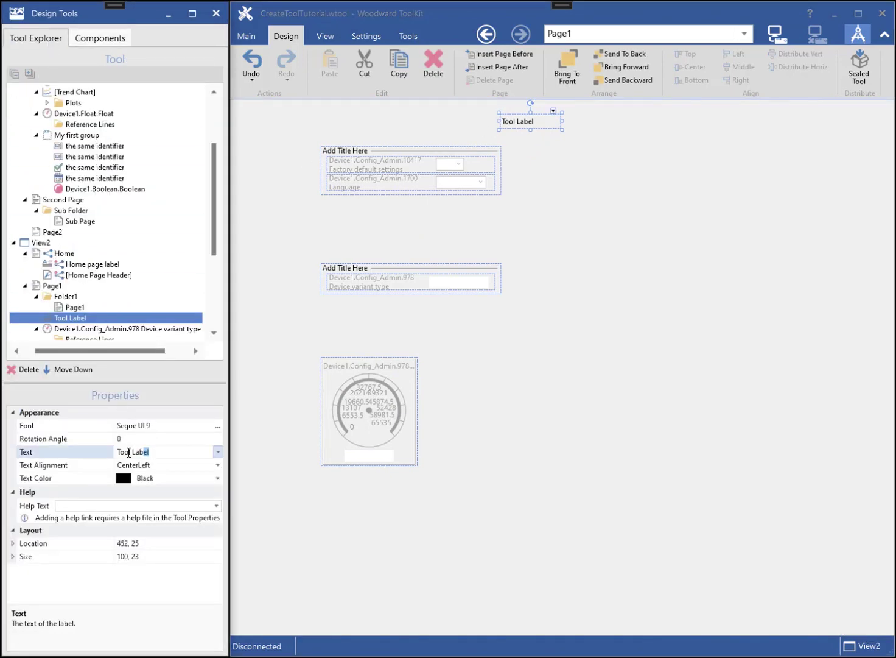
{"action": "left_click", "coordinate": [96, 452]}
{"action": "type", "text": "View 2"}
{"action": "key", "text": "Return"}
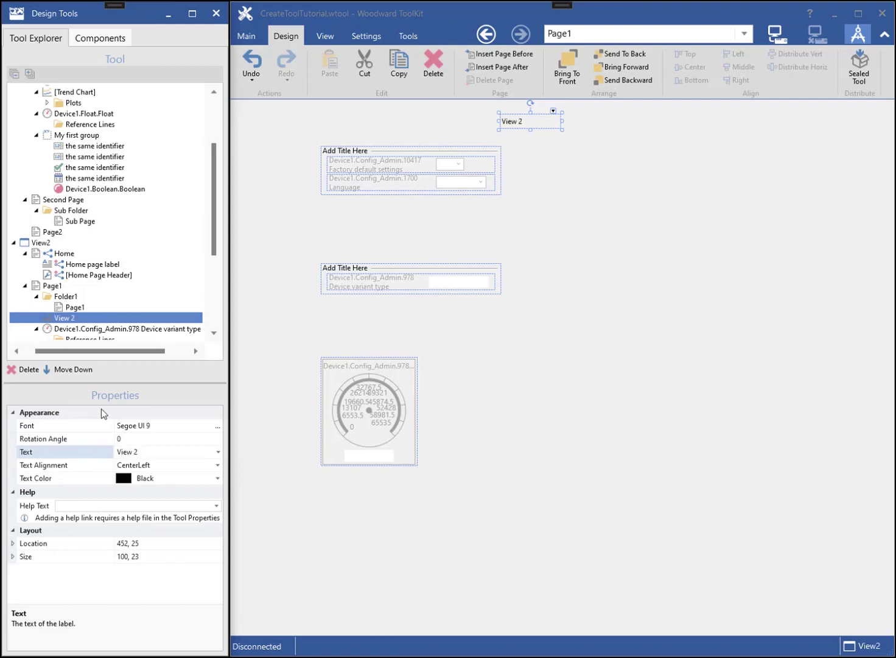
- Set the View 2 label's font size to 18 and enlarge it to fit the text
{"action": "left_click", "coordinate": [217, 426]}
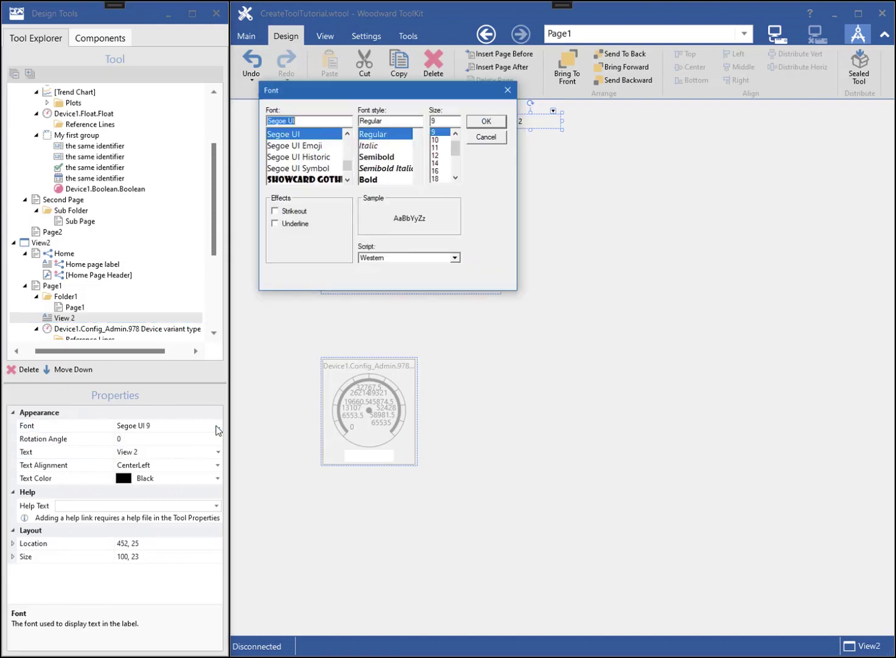
{"action": "left_click", "coordinate": [436, 179]}
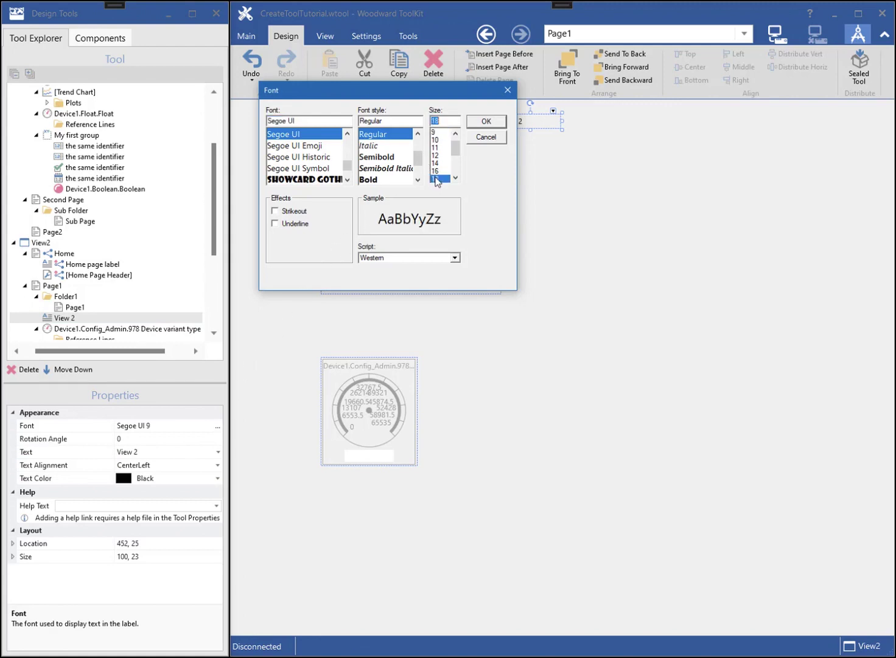
{"action": "left_click", "coordinate": [487, 121]}
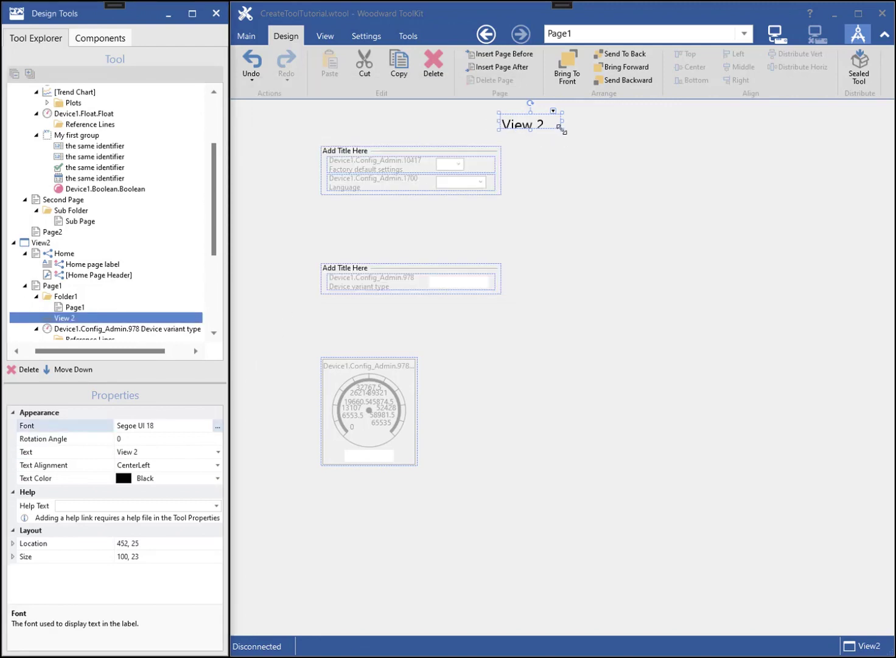
{"action": "left_click_drag", "start_coordinate": [562, 129], "coordinate": [575, 141]}
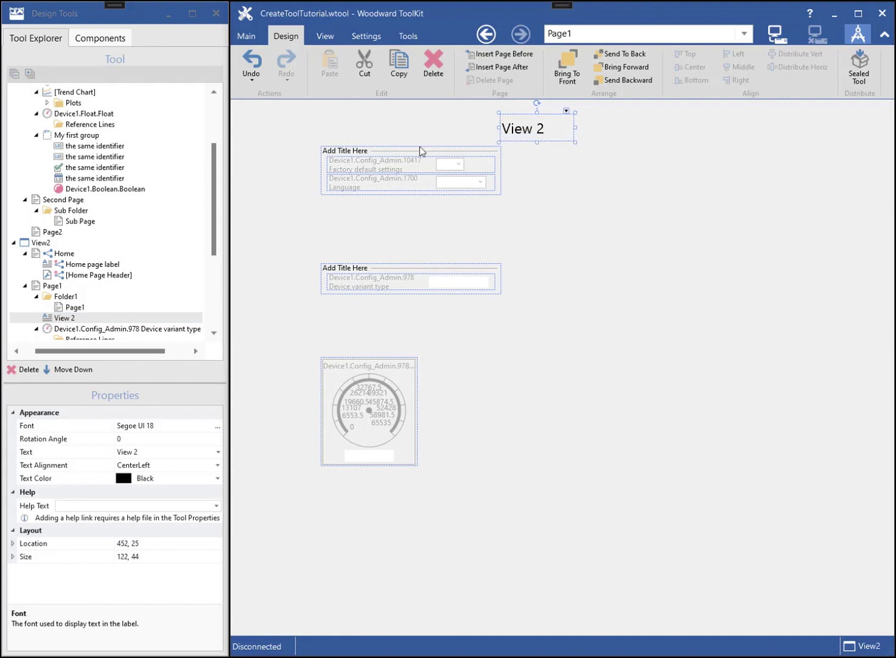
{"action": "left_click", "coordinate": [269, 213]}
{"action": "left_click", "coordinate": [563, 129]}
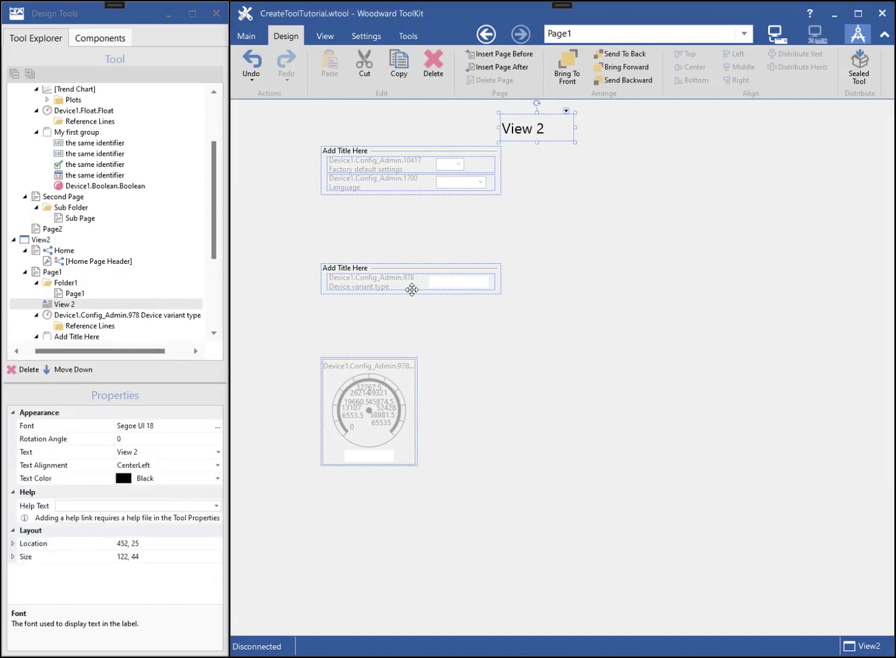
- Add a 'Home page label' text label to View1's Home page
{"action": "left_click", "coordinate": [72, 254]}
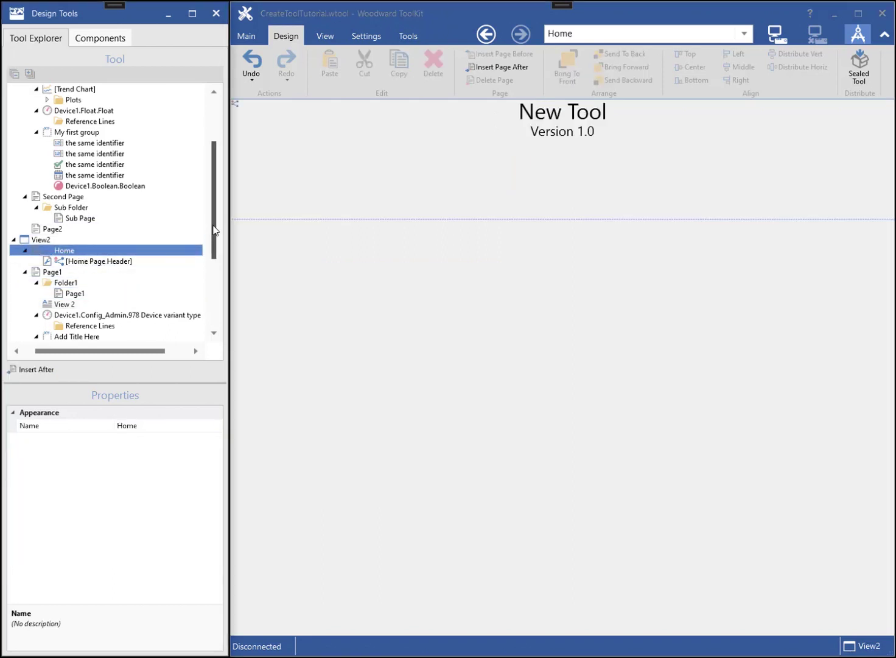
{"action": "left_click_drag", "start_coordinate": [214, 231], "coordinate": [214, 194]}
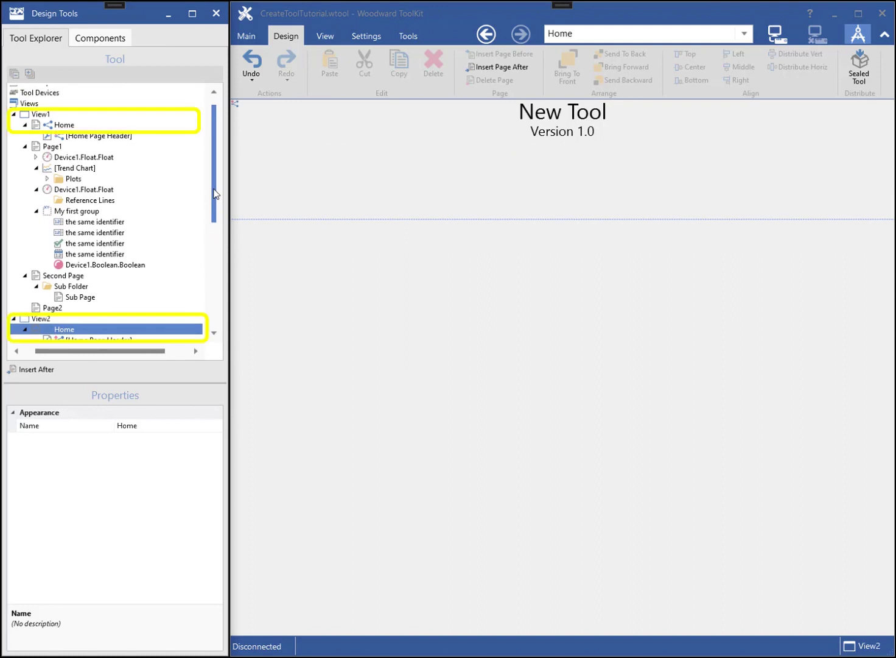
{"action": "left_click", "coordinate": [64, 125]}
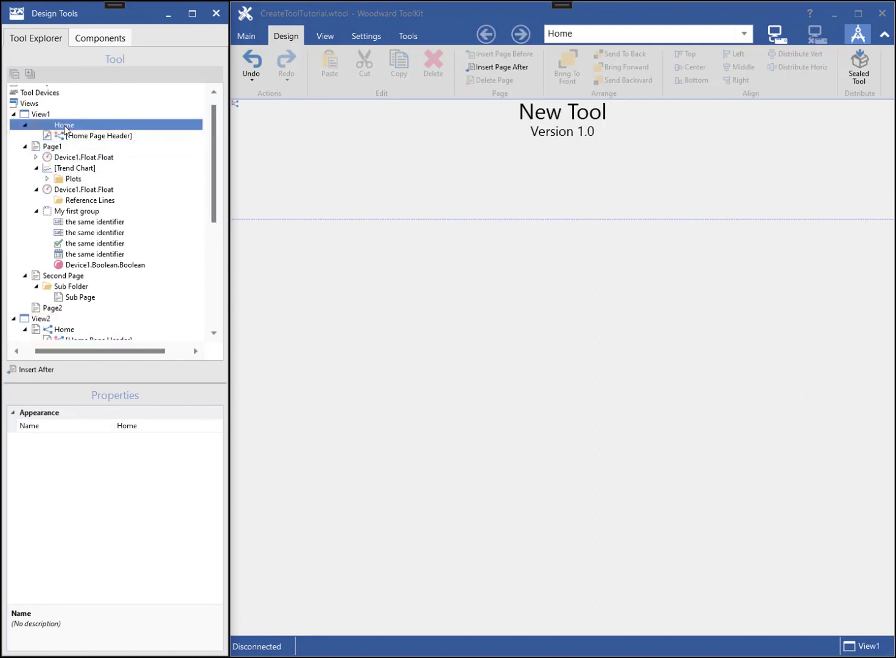
{"action": "left_click", "coordinate": [97, 37]}
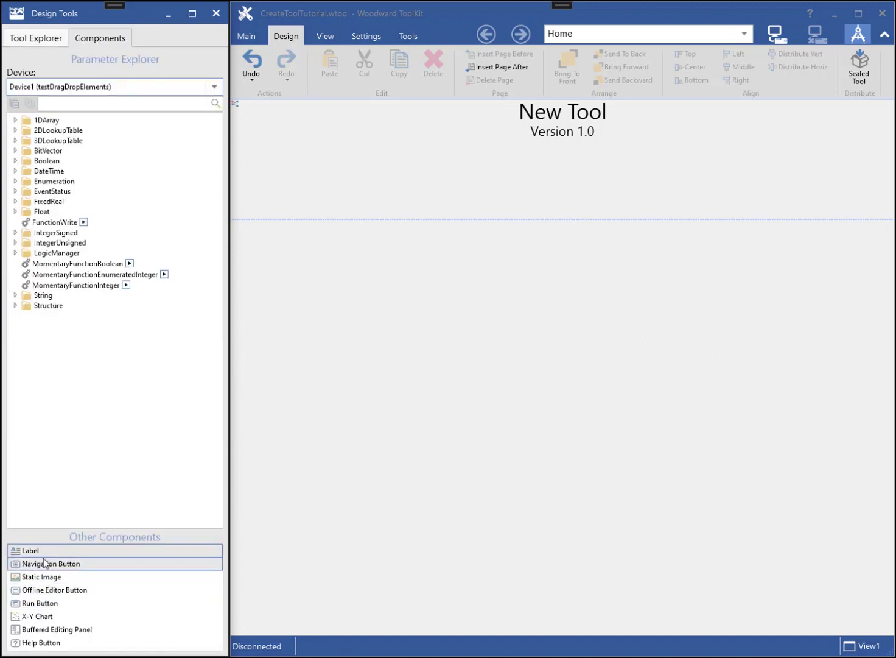
{"action": "left_click_drag", "start_coordinate": [17, 551], "coordinate": [442, 247]}
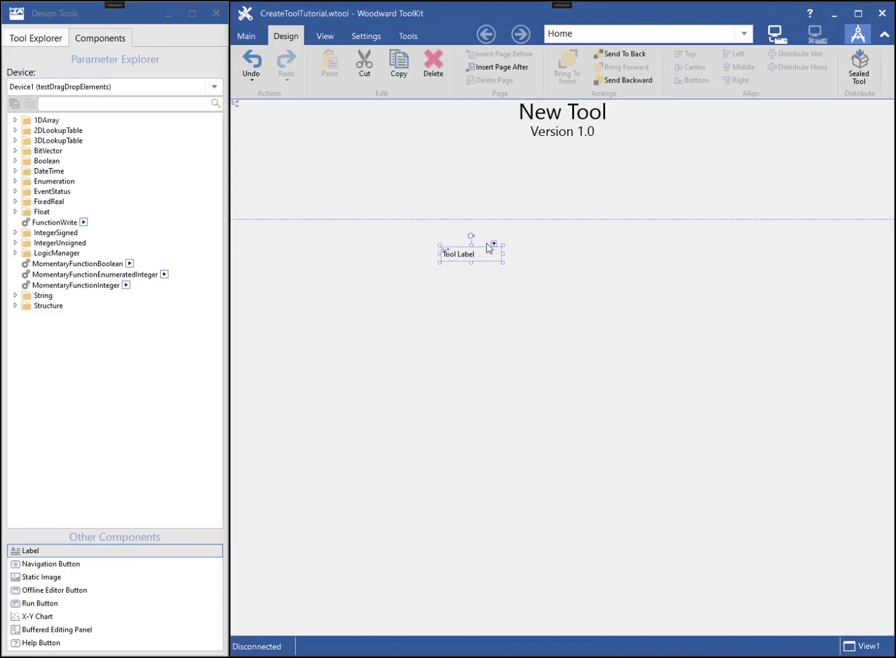
{"action": "left_click", "coordinate": [493, 243]}
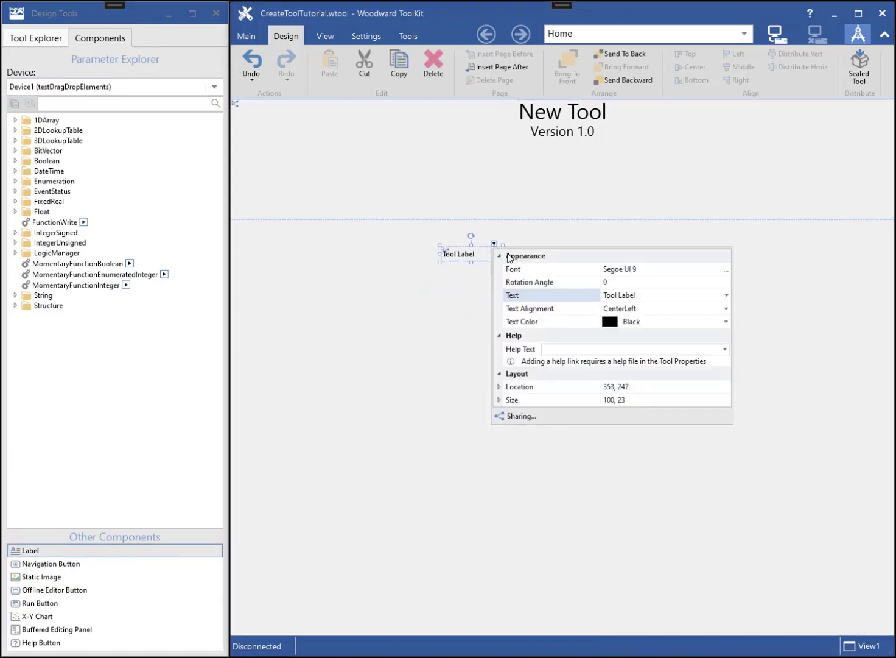
{"action": "left_click_drag", "start_coordinate": [642, 296], "coordinate": [601, 296]}
{"action": "type", "text": "Home page"}
- Set the Home page label to font size 18 and enlarge its box to show it fully
{"action": "left_click", "coordinate": [725, 272]}
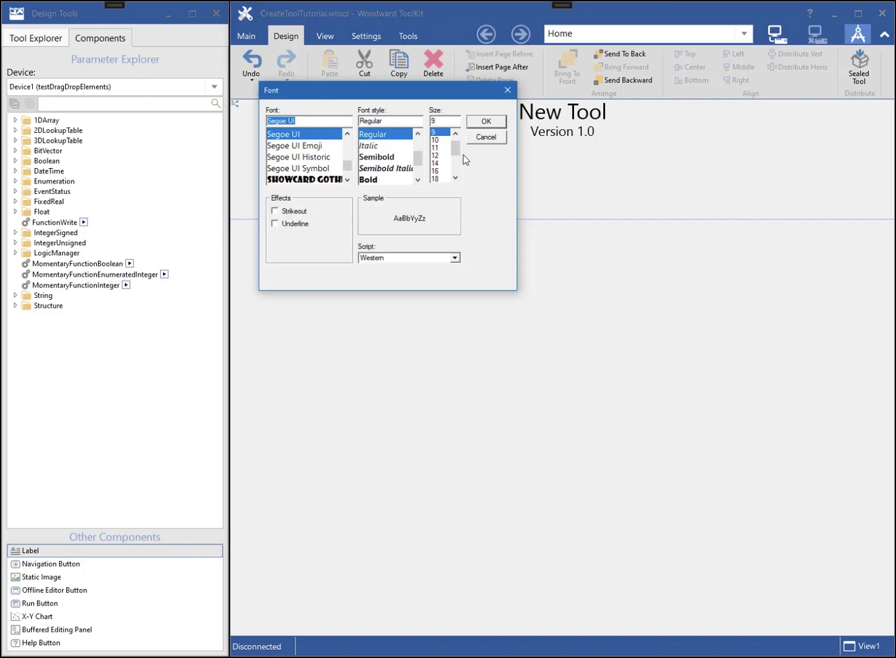
{"action": "left_click", "coordinate": [439, 172]}
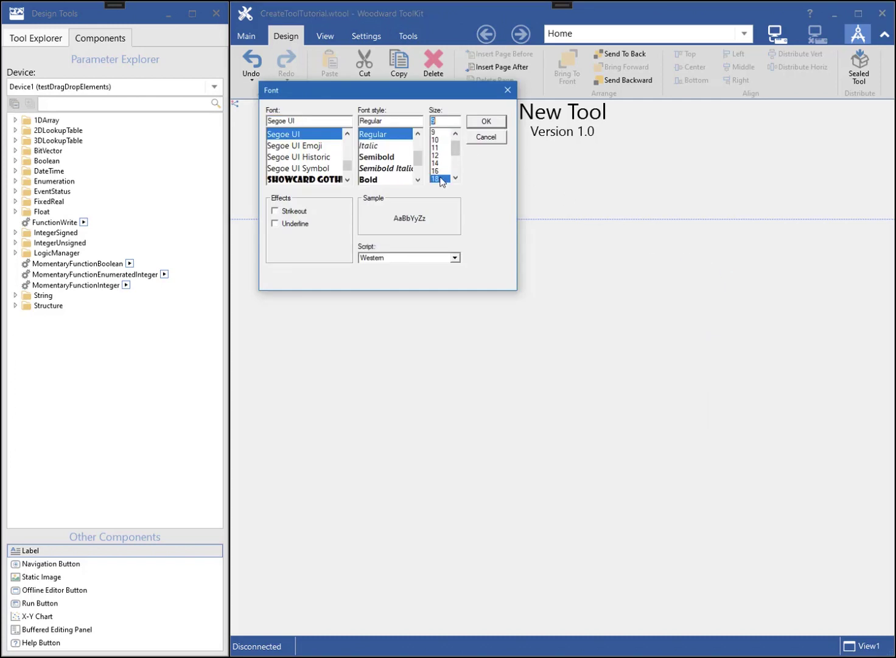
{"action": "left_click", "coordinate": [485, 122]}
{"action": "left_click_drag", "start_coordinate": [504, 262], "coordinate": [576, 290]}
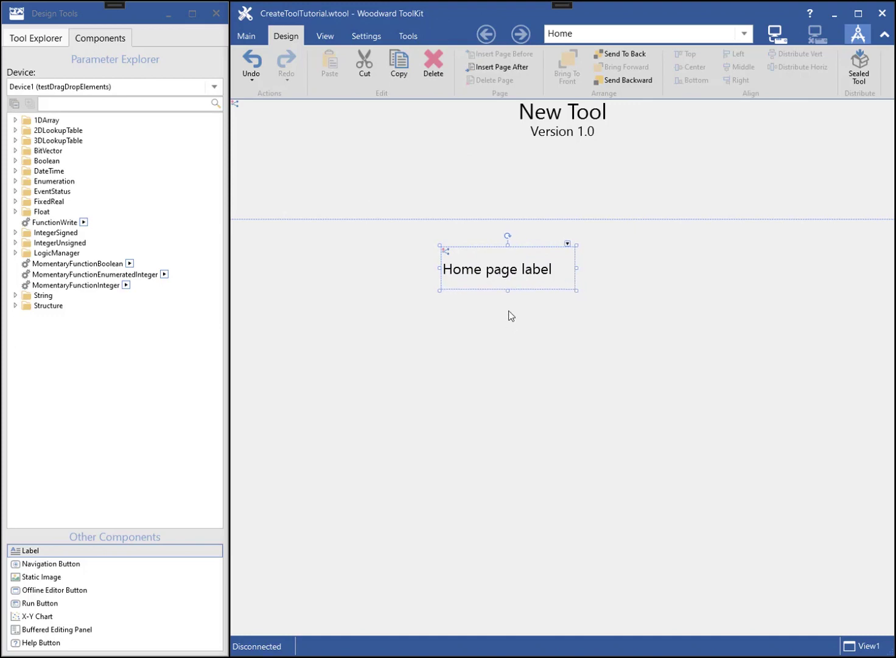
- Select the Home page label on View2's Home page and show the second device's parameter list
{"action": "left_click", "coordinate": [34, 37]}
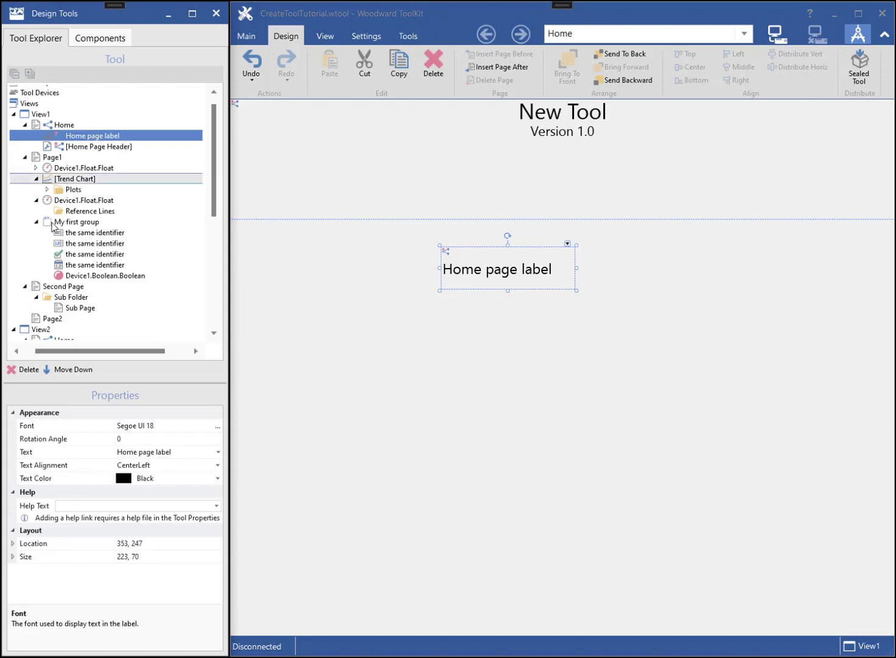
{"action": "scroll", "coordinate": [213, 207], "scroll_direction": "down", "scroll_amount": 2}
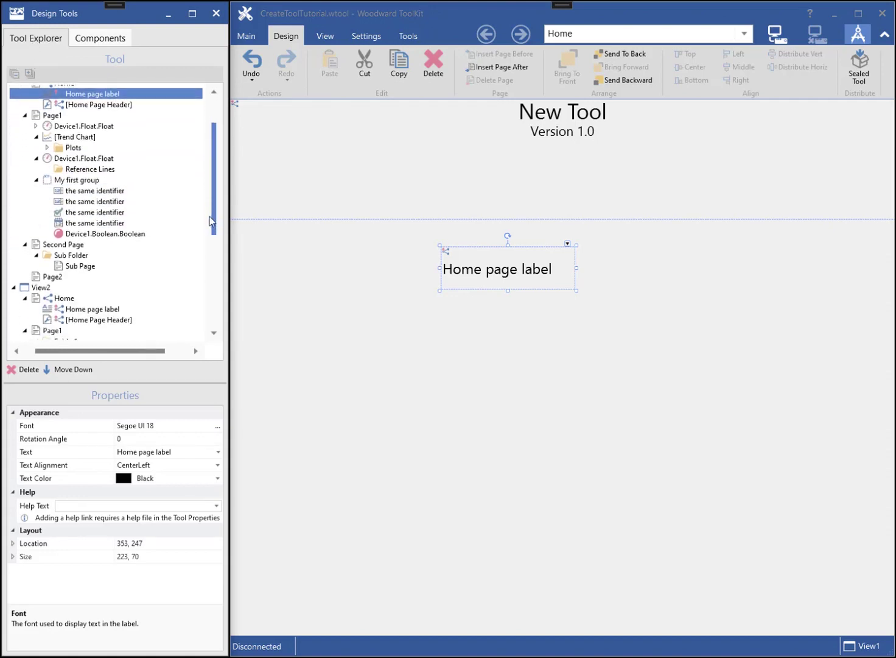
{"action": "left_click", "coordinate": [64, 299]}
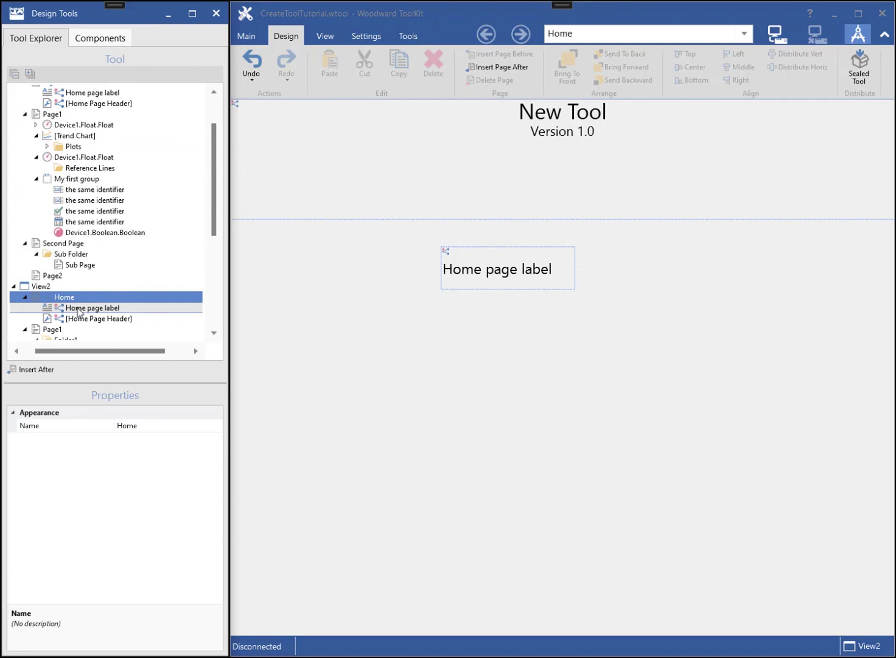
{"action": "left_click", "coordinate": [80, 309]}
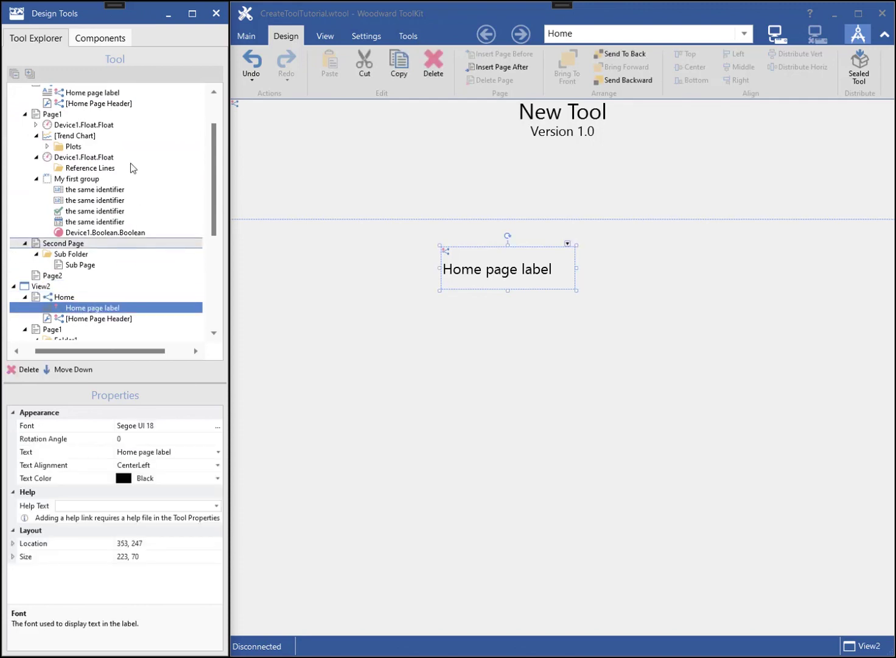
{"action": "left_click", "coordinate": [96, 38]}
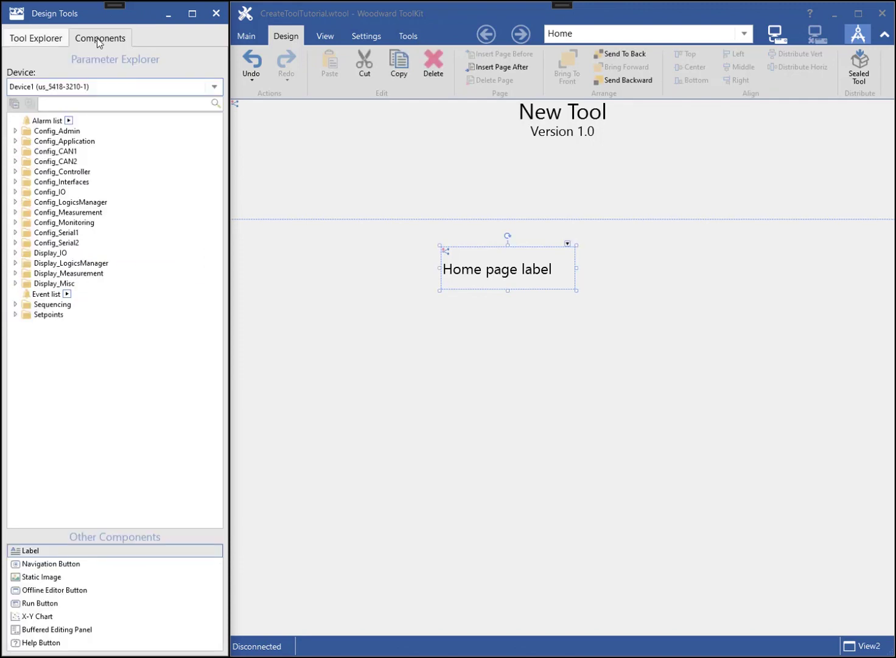
- Expand Config_CAN1 and try placing 3156 Baudrate and 8940 as a Round Gauge on the page
{"action": "left_click", "coordinate": [16, 151]}
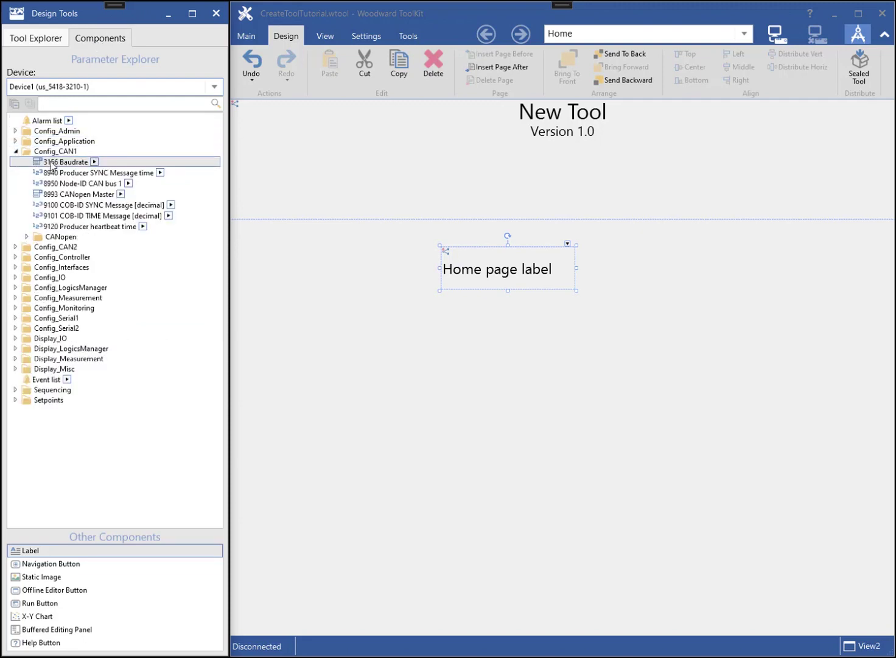
{"action": "left_click_drag", "start_coordinate": [51, 163], "coordinate": [292, 315]}
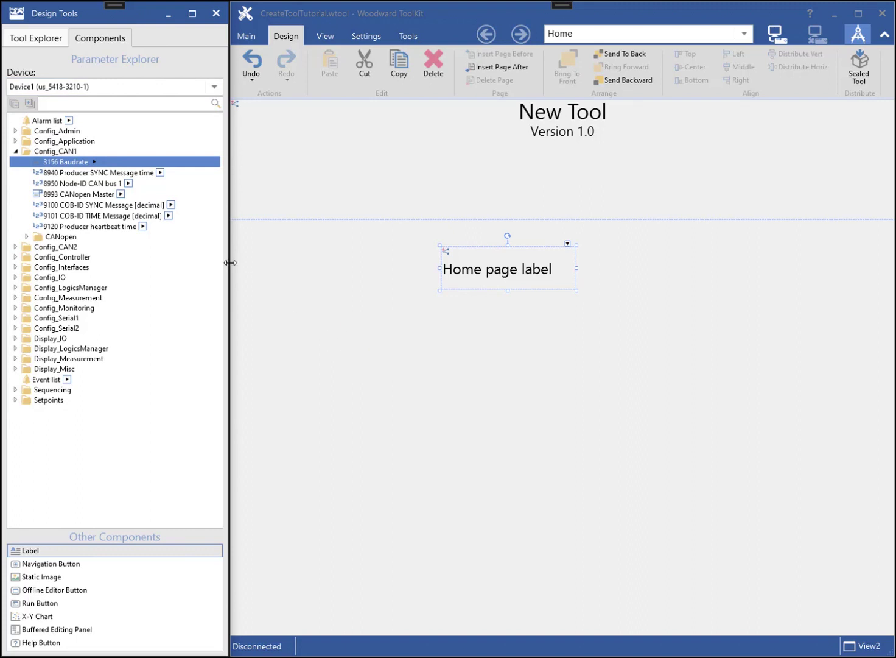
{"action": "left_click", "coordinate": [159, 175]}
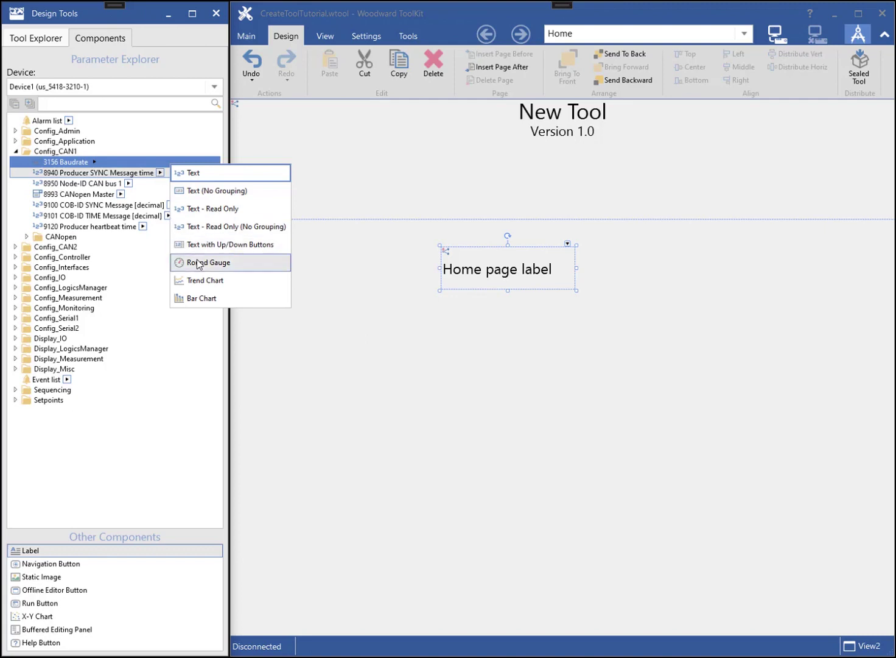
{"action": "left_click_drag", "start_coordinate": [200, 263], "coordinate": [374, 370]}
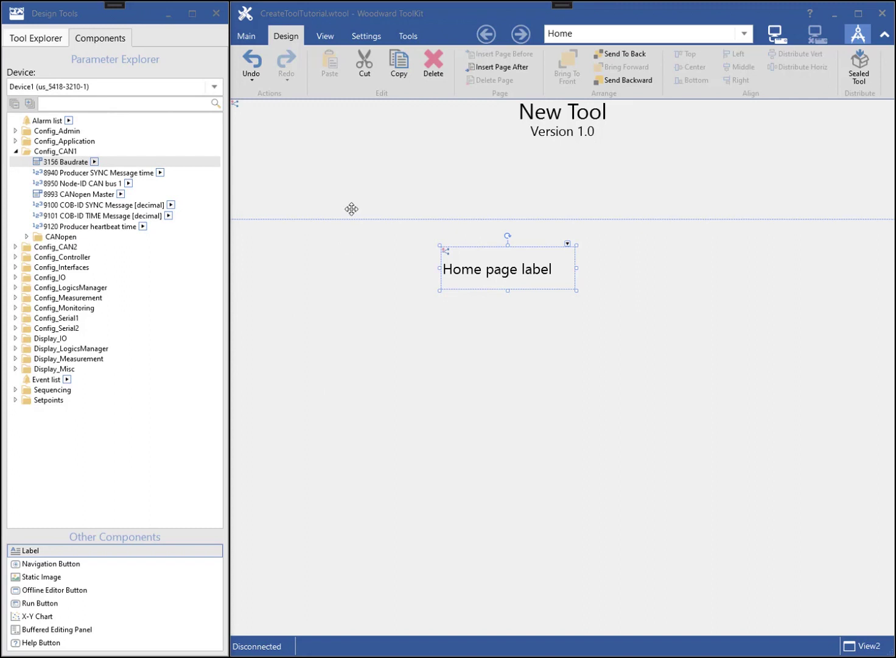
- Save and close CreateToolTutorial.wtool, then reopen it from Recent Tools on the Home page
{"action": "left_click", "coordinate": [246, 38]}
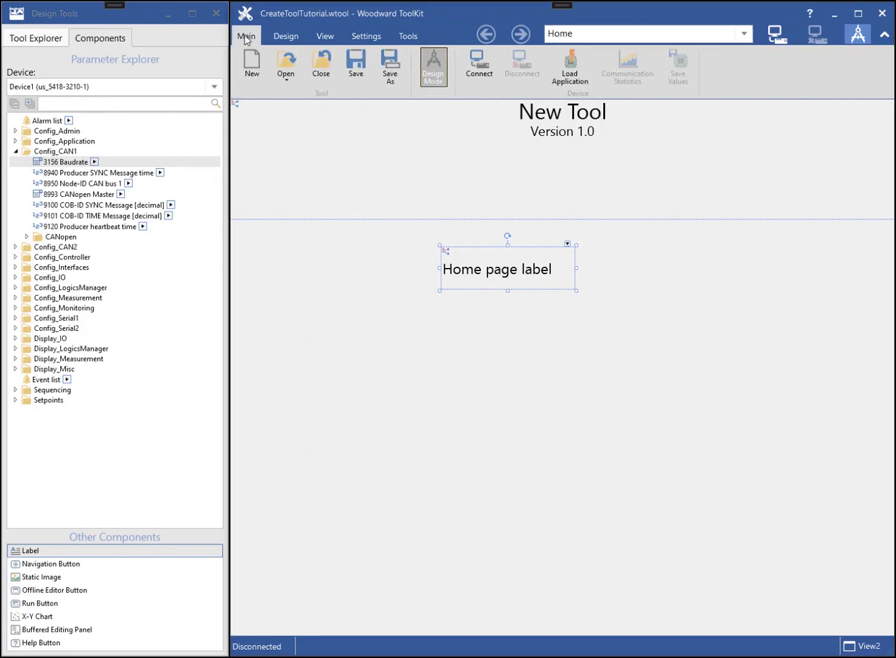
{"action": "left_click", "coordinate": [354, 64]}
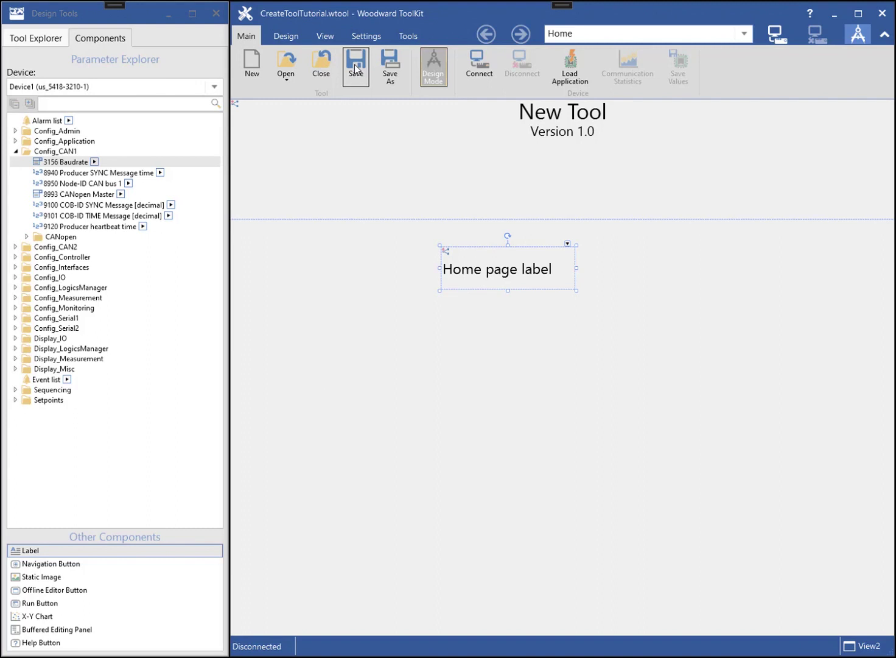
{"action": "left_click", "coordinate": [317, 65]}
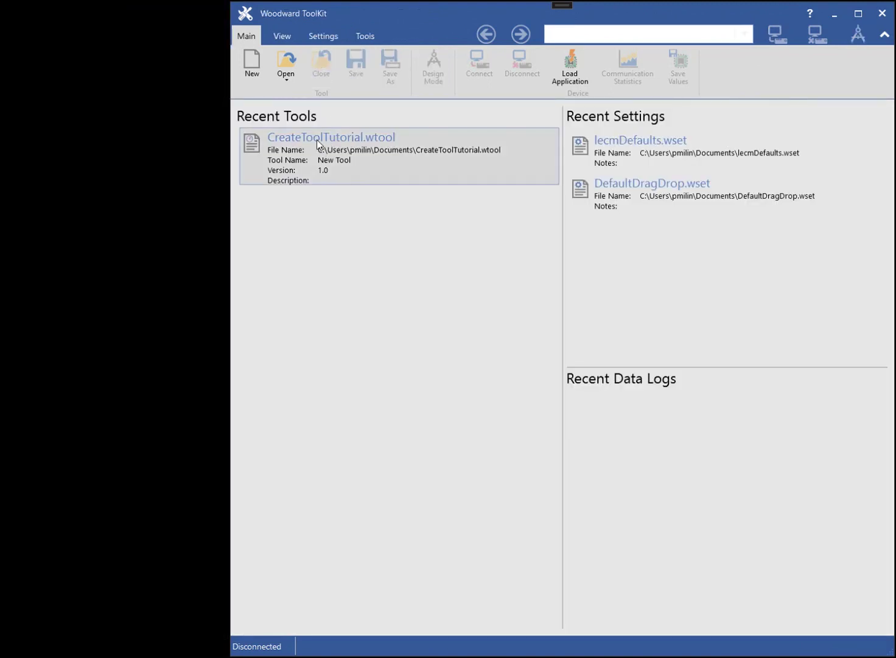
{"action": "left_click", "coordinate": [317, 141]}
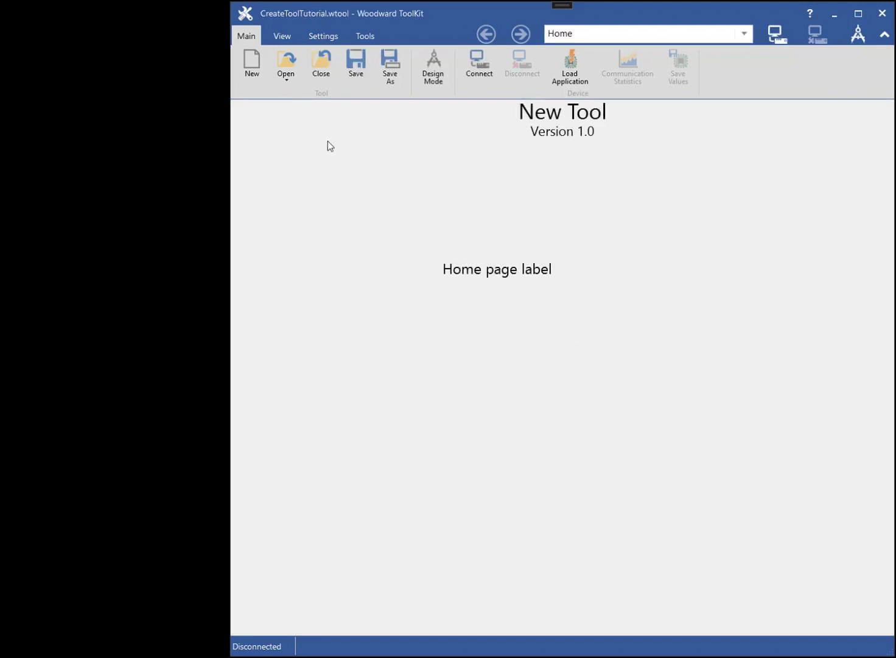
{"action": "left_click", "coordinate": [614, 35]}
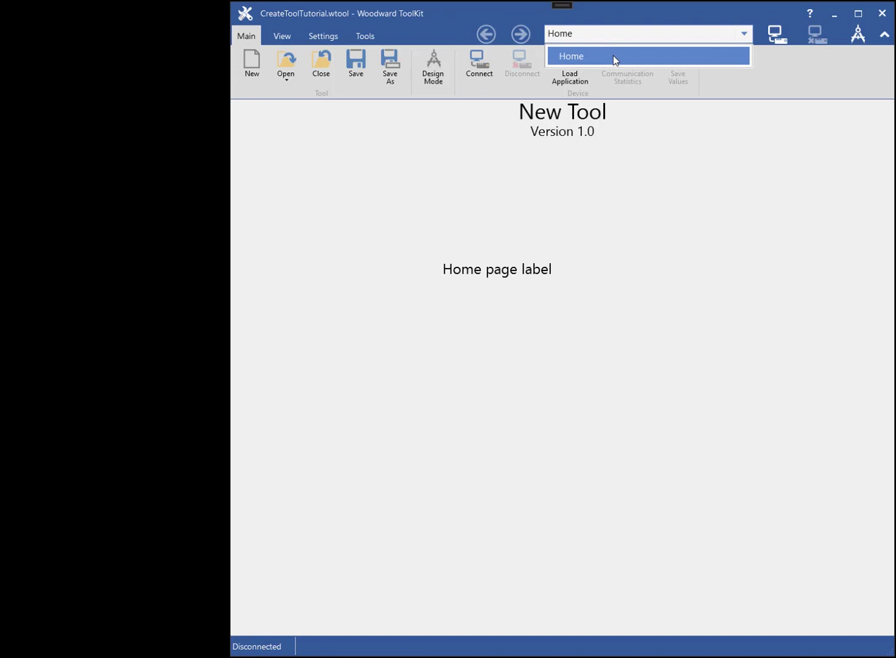
{"action": "left_click", "coordinate": [614, 55]}
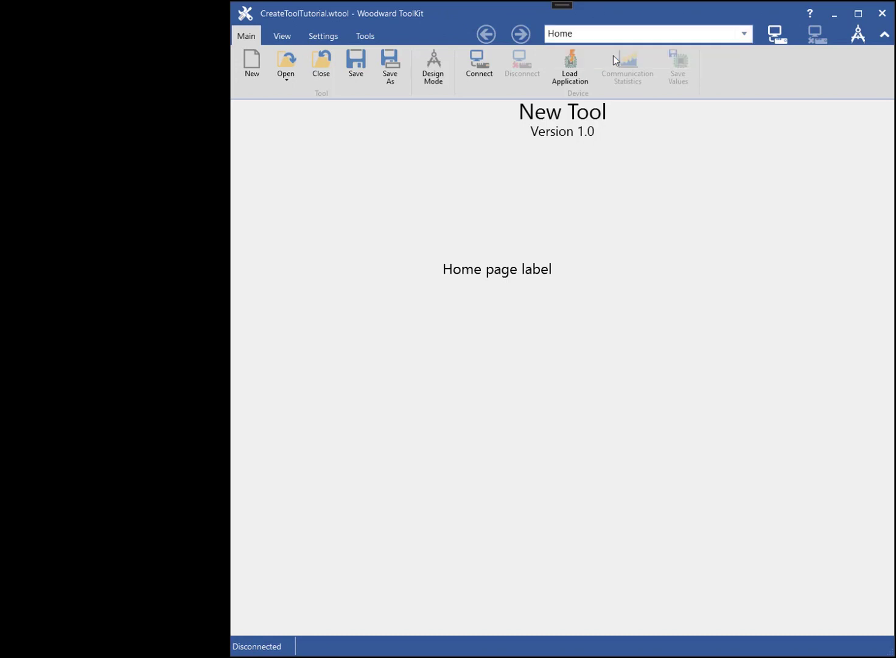
- Connect over TCP/IP, log in at Woodward security level, view Page1, then disconnect
{"action": "left_click", "coordinate": [476, 63]}
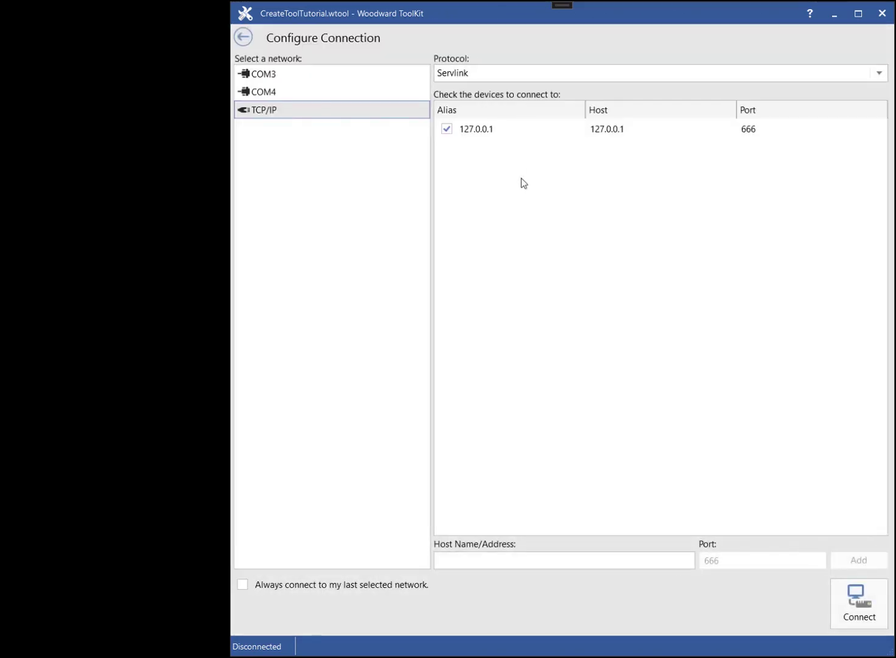
{"action": "left_click", "coordinate": [849, 596]}
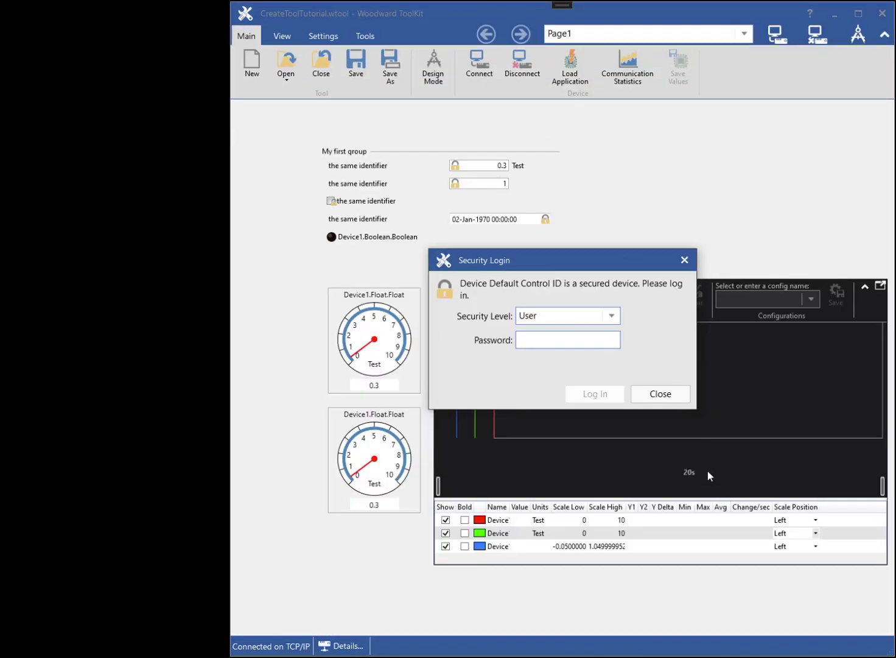
{"action": "left_click", "coordinate": [610, 318]}
{"action": "left_click", "coordinate": [570, 388]}
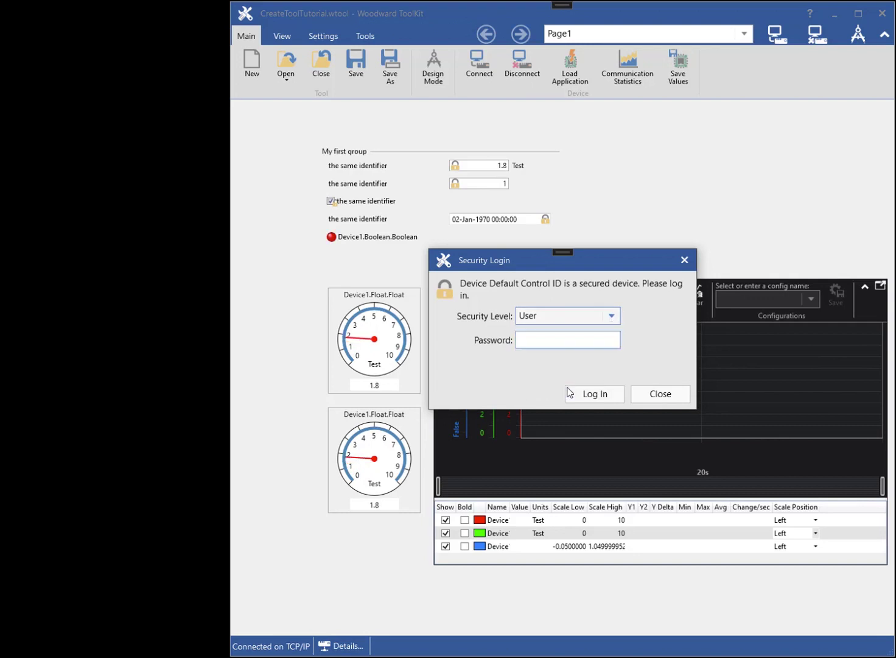
{"action": "left_click", "coordinate": [594, 394]}
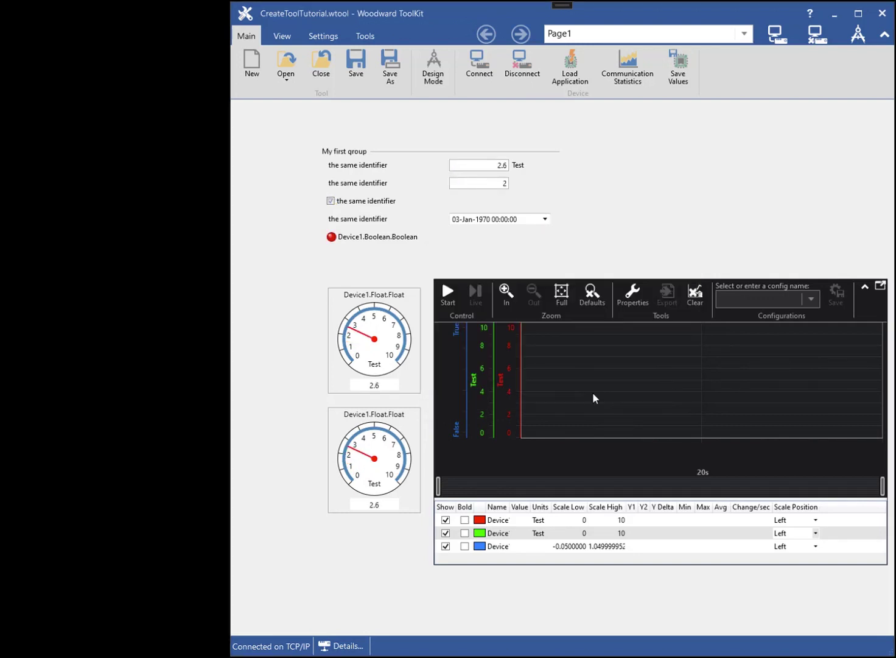
{"action": "left_click", "coordinate": [744, 34]}
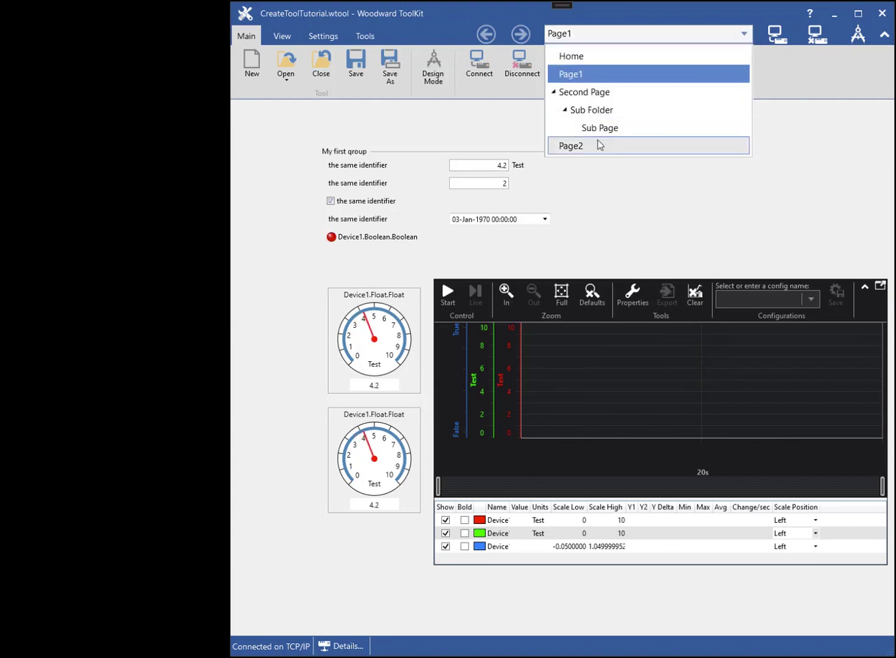
{"action": "left_click", "coordinate": [594, 73]}
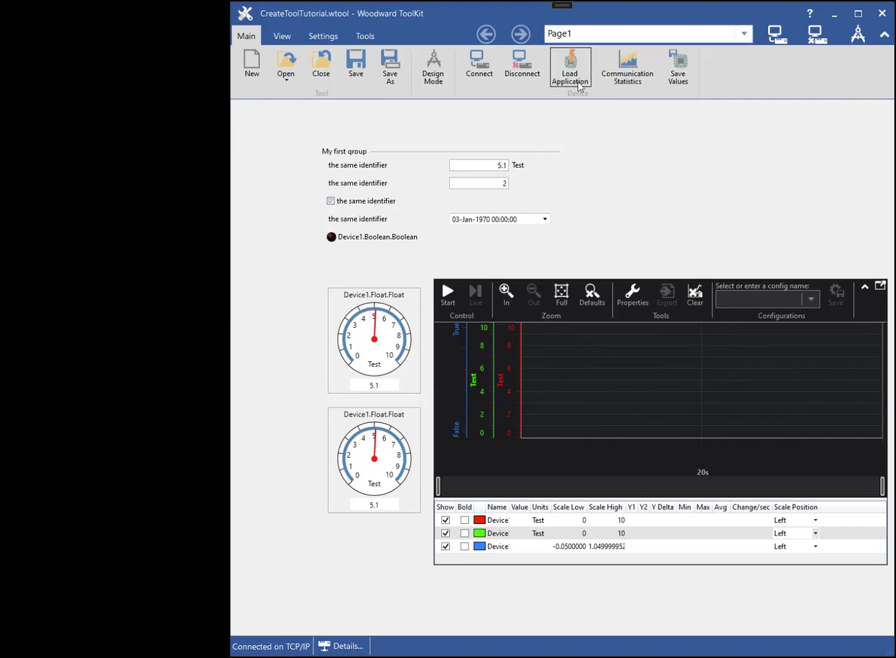
{"action": "left_click", "coordinate": [520, 66]}
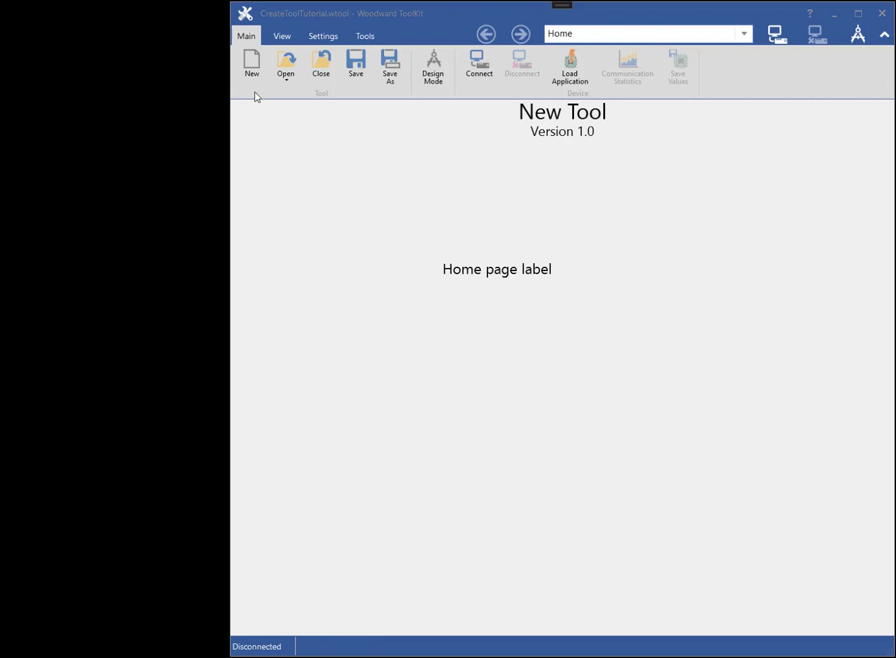
{"action": "left_click", "coordinate": [476, 65]}
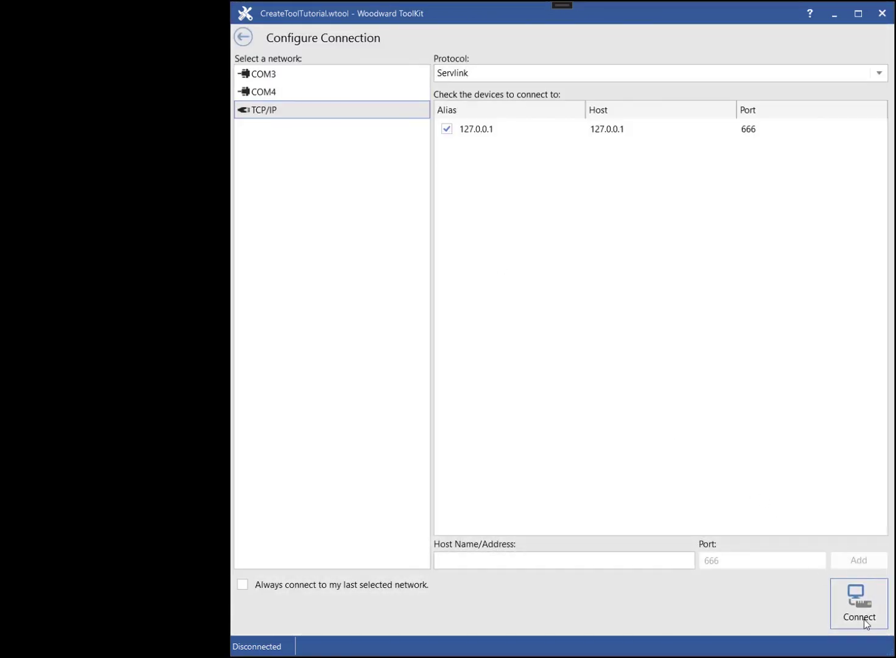
{"action": "left_click", "coordinate": [859, 609]}
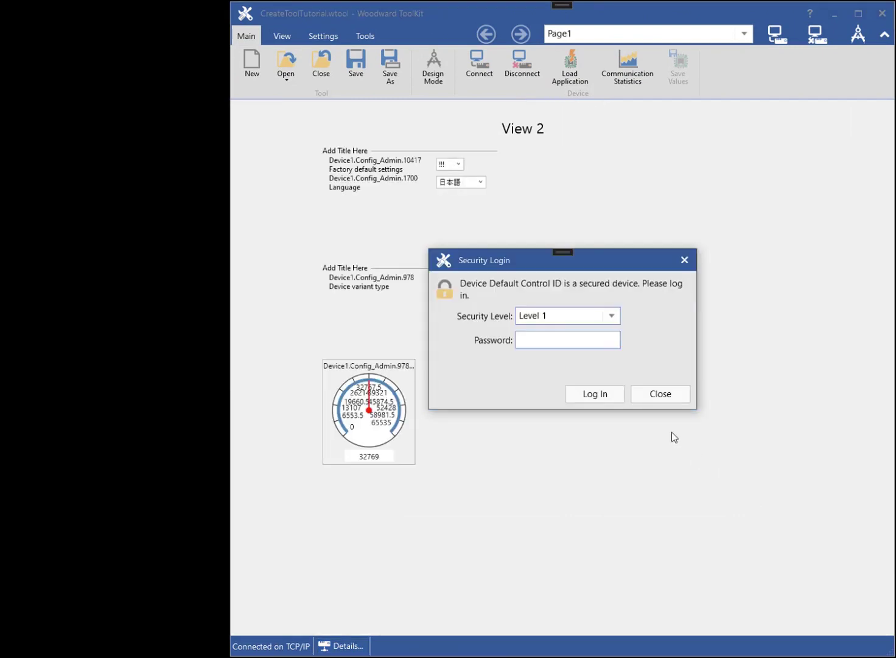
{"action": "left_click", "coordinate": [613, 318]}
{"action": "left_click", "coordinate": [567, 353]}
{"action": "left_click", "coordinate": [600, 397]}
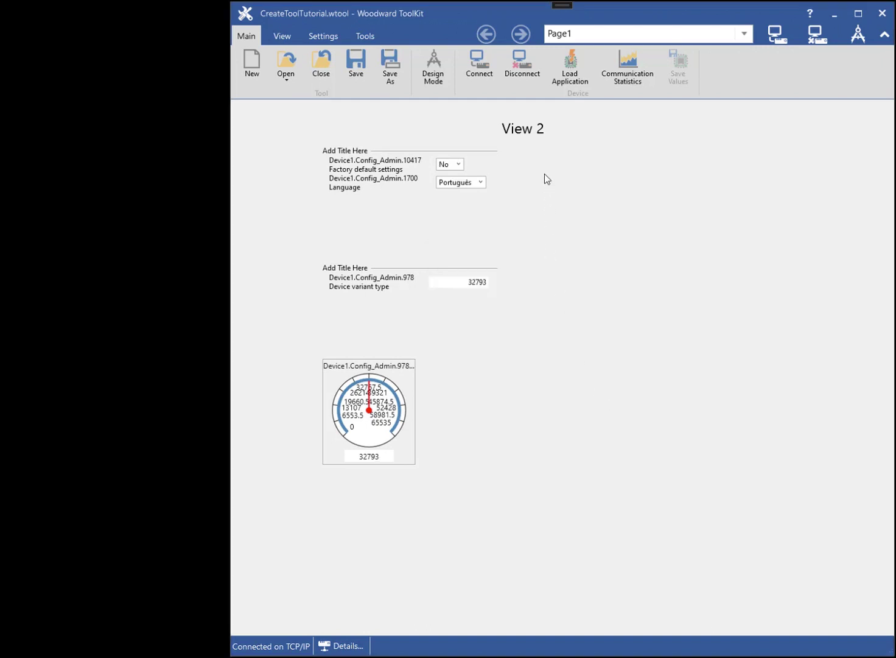
{"action": "left_click", "coordinate": [614, 39]}
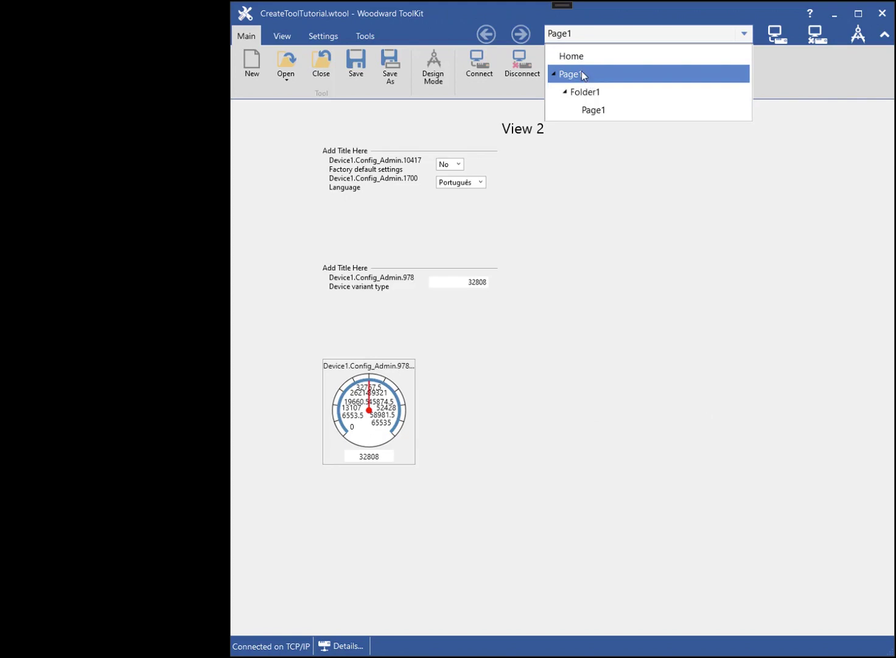
{"action": "left_click", "coordinate": [581, 71]}
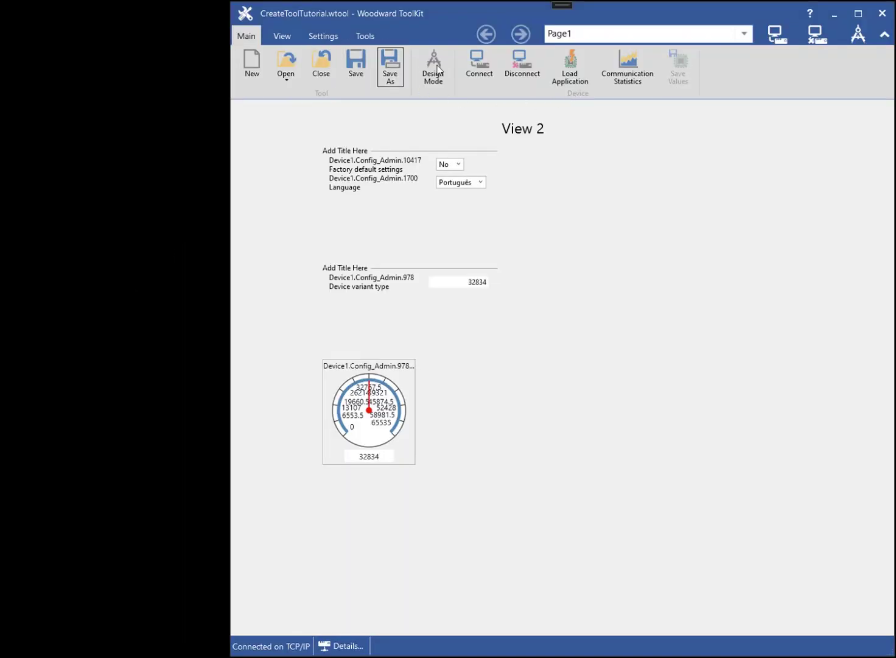
{"action": "left_click", "coordinate": [512, 68]}
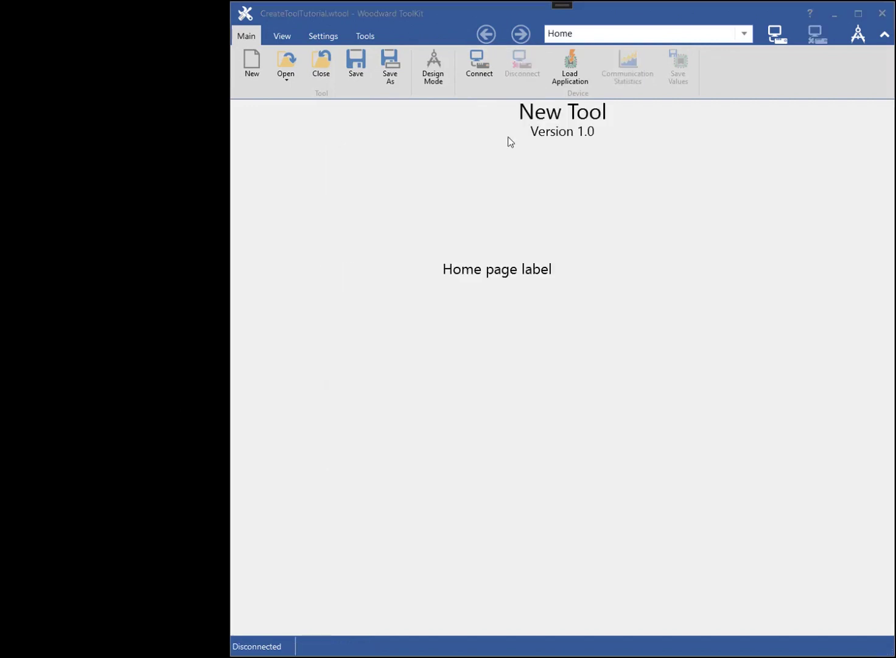
- Turn on Design Mode and add a new tool device using the testDragDropElements definition
{"action": "left_click", "coordinate": [430, 73]}
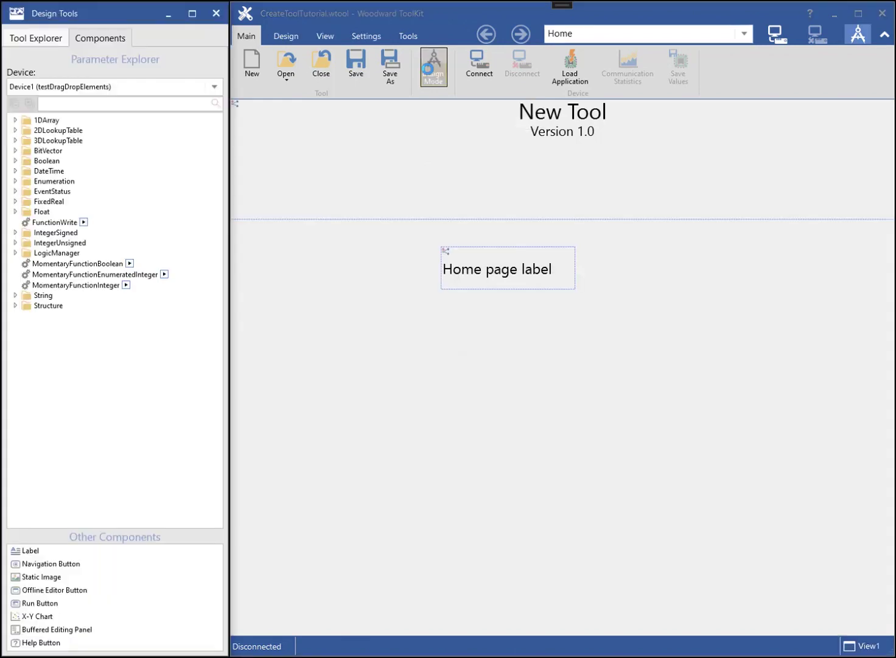
{"action": "left_click", "coordinate": [51, 35]}
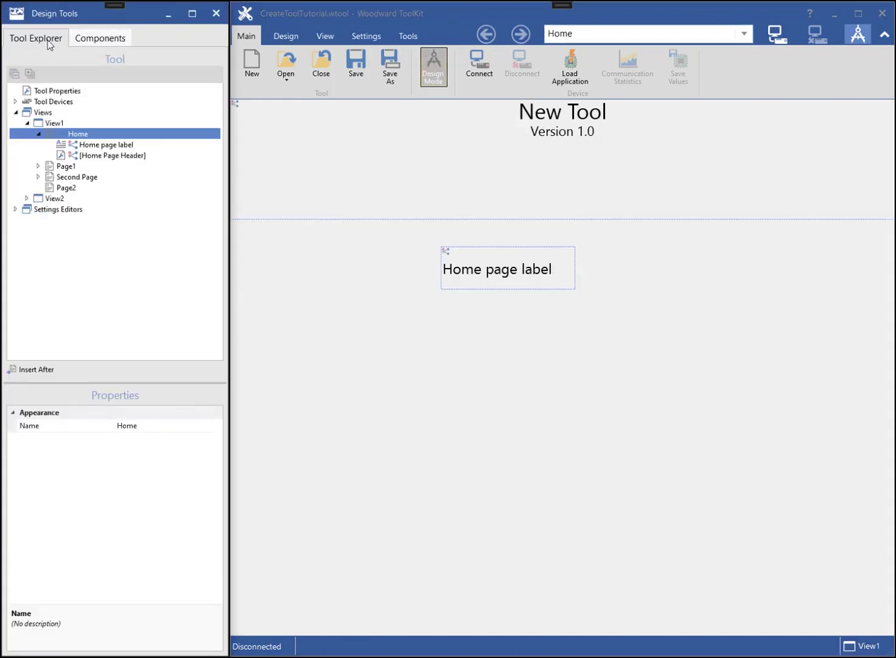
{"action": "left_click", "coordinate": [15, 101]}
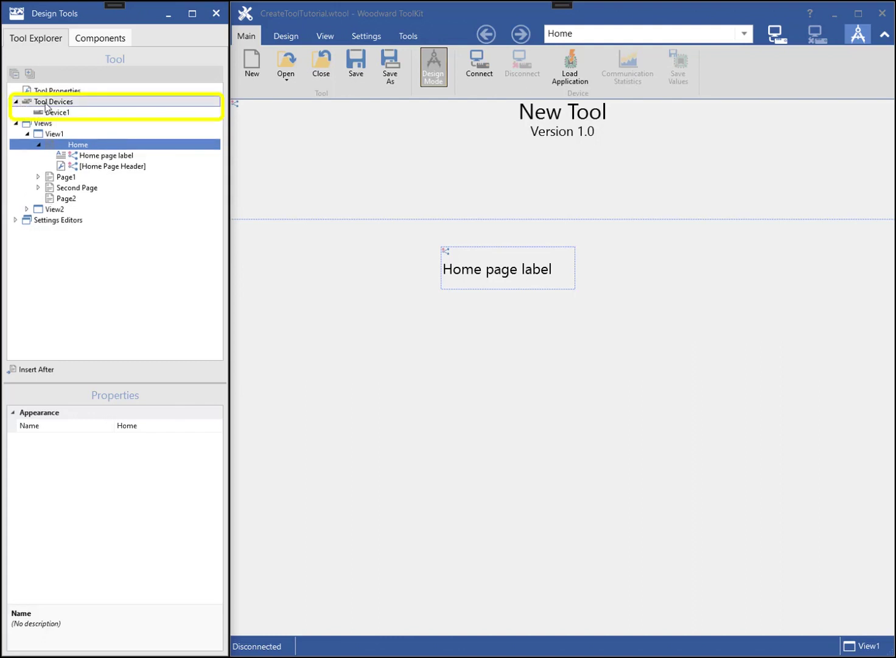
{"action": "left_click", "coordinate": [43, 101]}
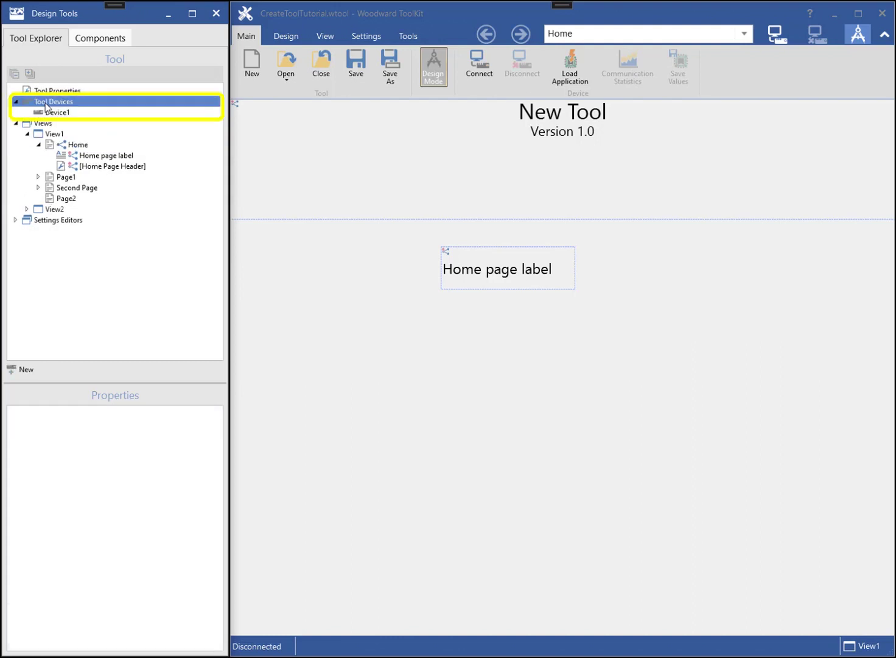
{"action": "left_click", "coordinate": [27, 372]}
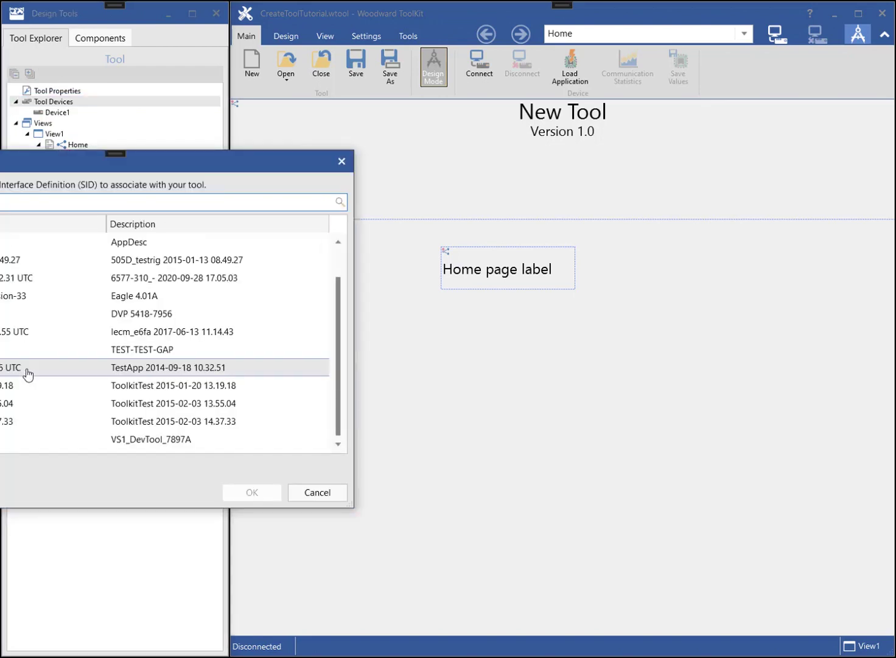
{"action": "left_click_drag", "start_coordinate": [80, 156], "coordinate": [294, 200]}
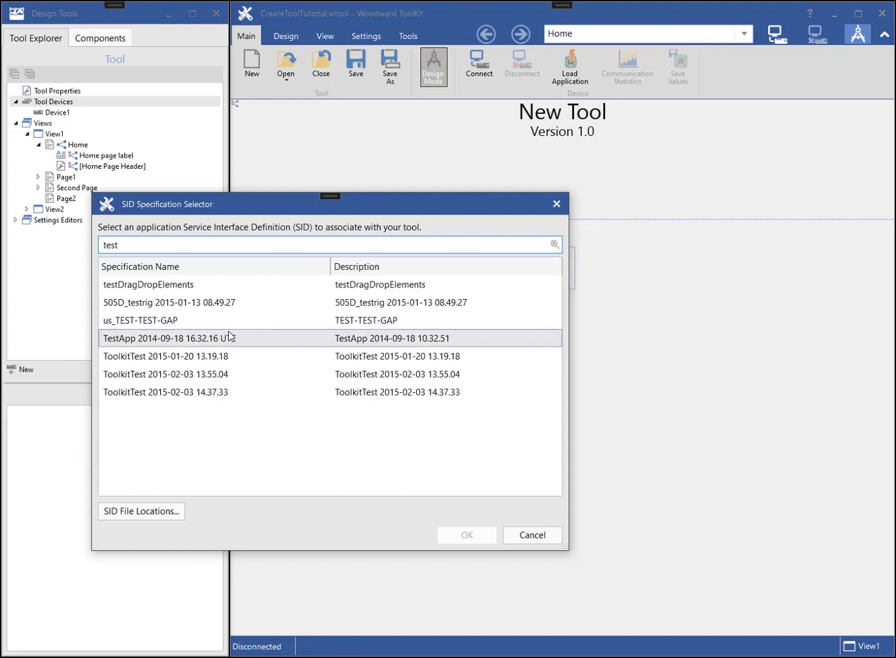
{"action": "double_click", "coordinate": [180, 290]}
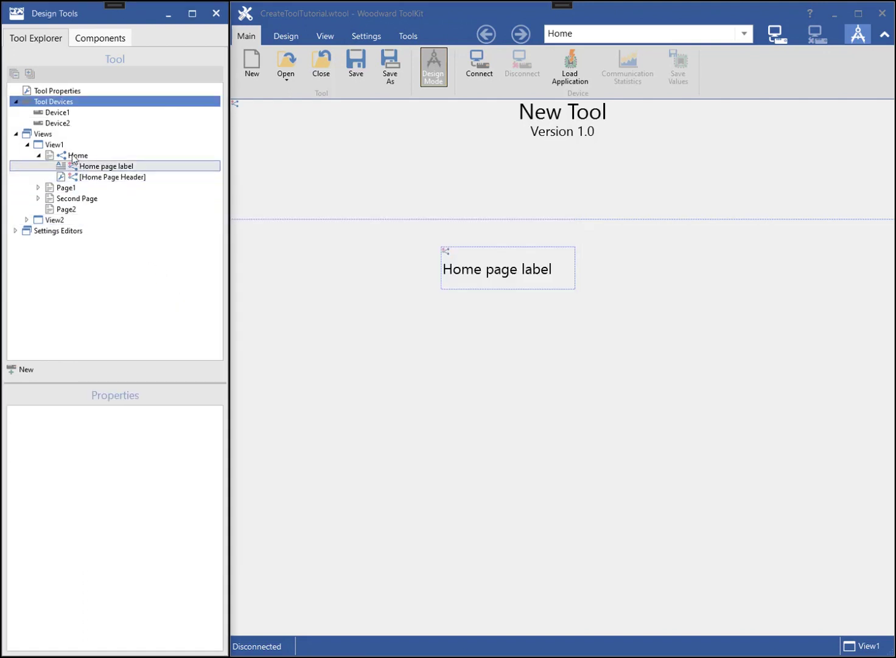
- Rename Device2 to 'second device'
{"action": "left_click", "coordinate": [58, 124]}
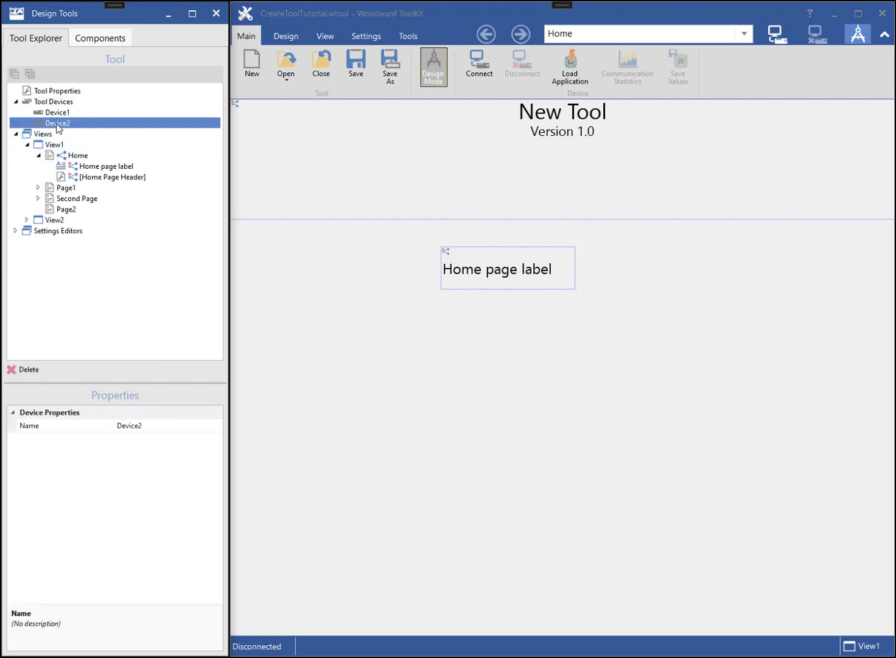
{"action": "left_click", "coordinate": [142, 427]}
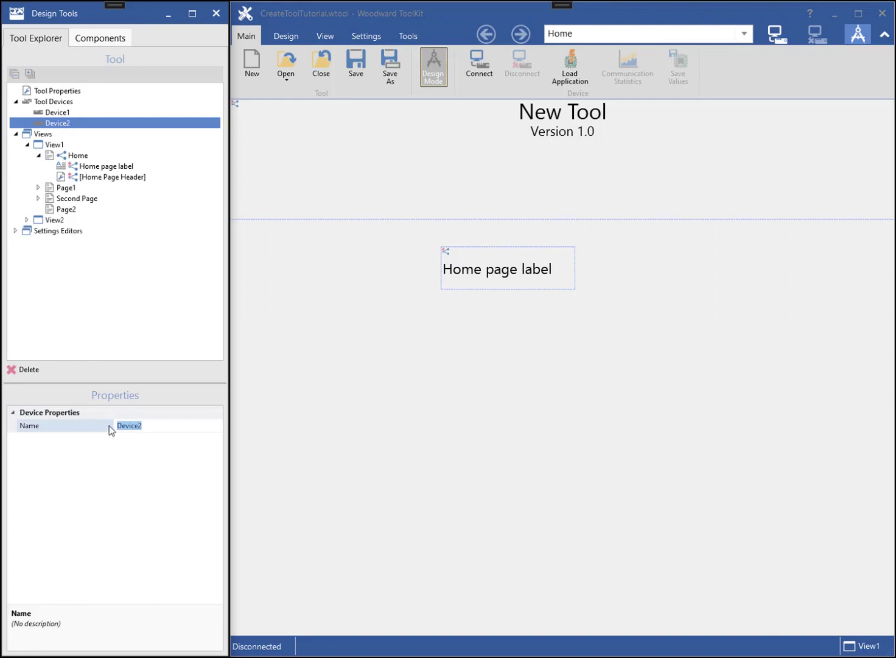
{"action": "type", "text": "second d"}
{"action": "key", "text": "Return"}
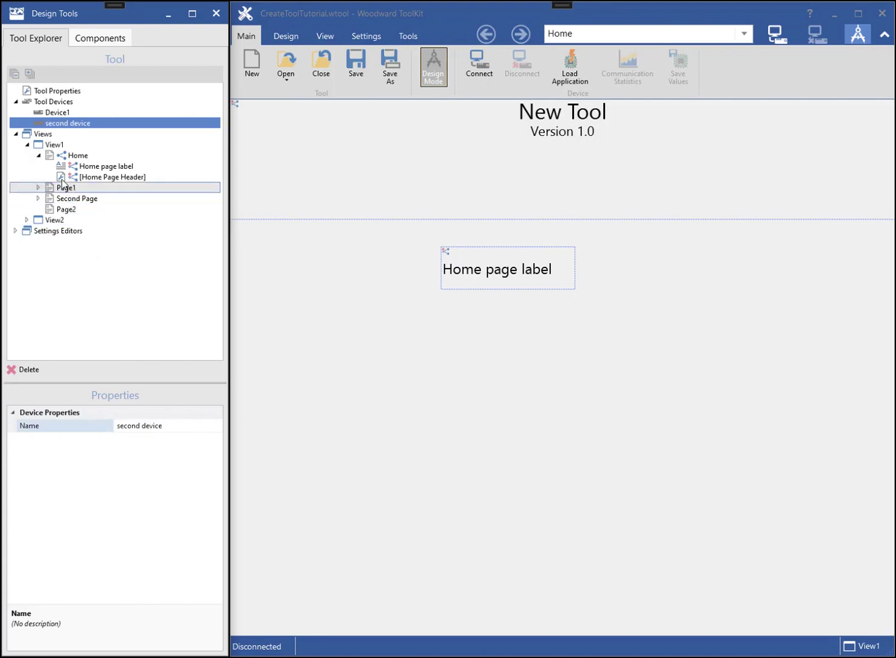
- Check View1 and View2 device-to-definition mappings, then open Page1 for editing
{"action": "left_click", "coordinate": [45, 147]}
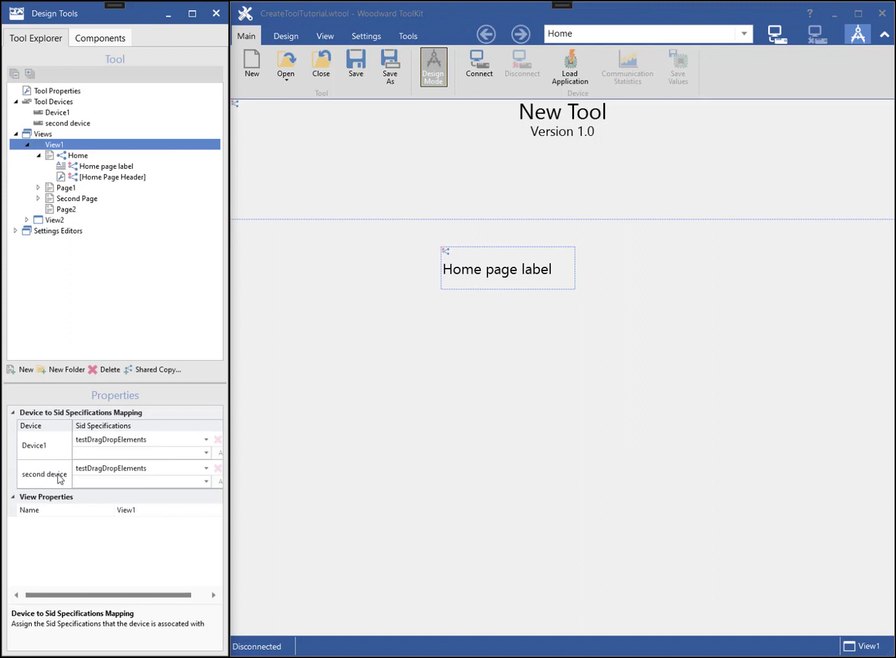
{"action": "left_click", "coordinate": [54, 220]}
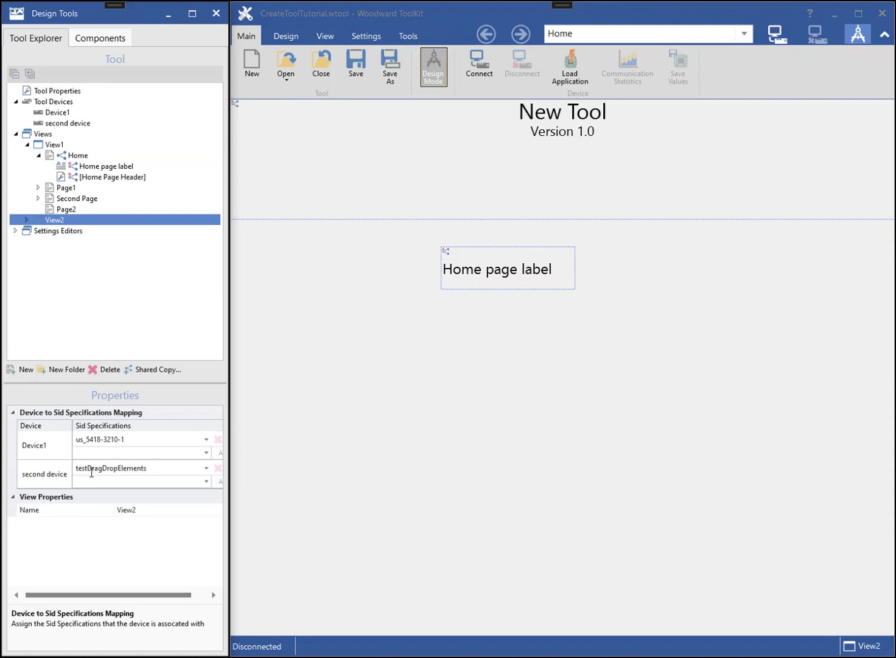
{"action": "left_click", "coordinate": [454, 213]}
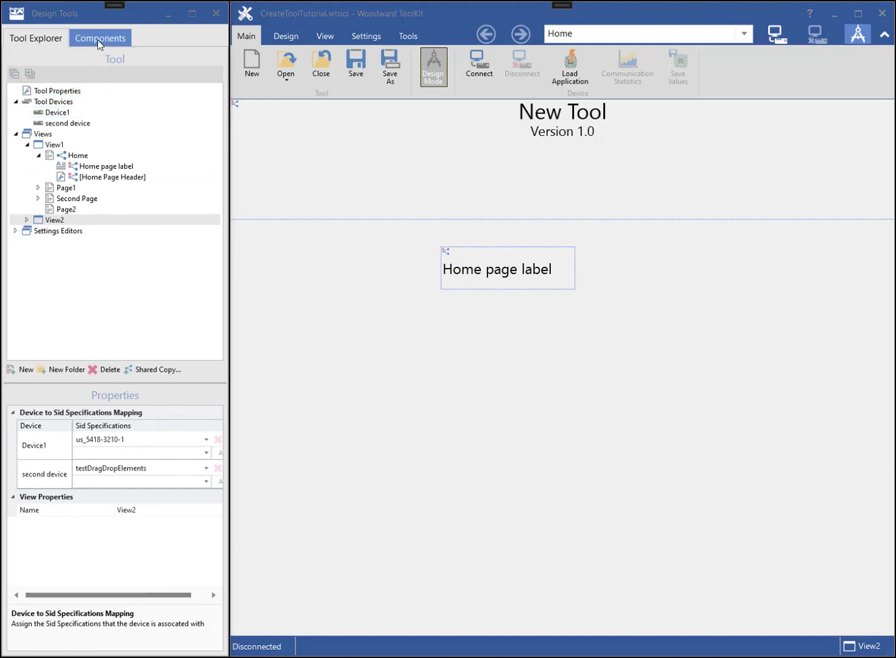
{"action": "left_click", "coordinate": [63, 187]}
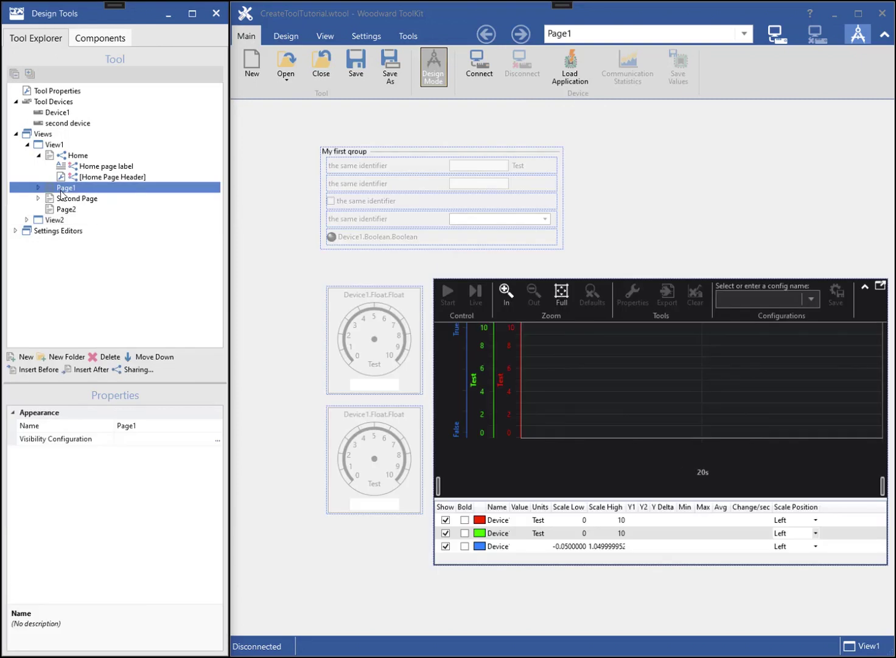
- Place a Round Gauge for second device's Float and its IntegerSigned value at Page1's top right
{"action": "left_click", "coordinate": [95, 37]}
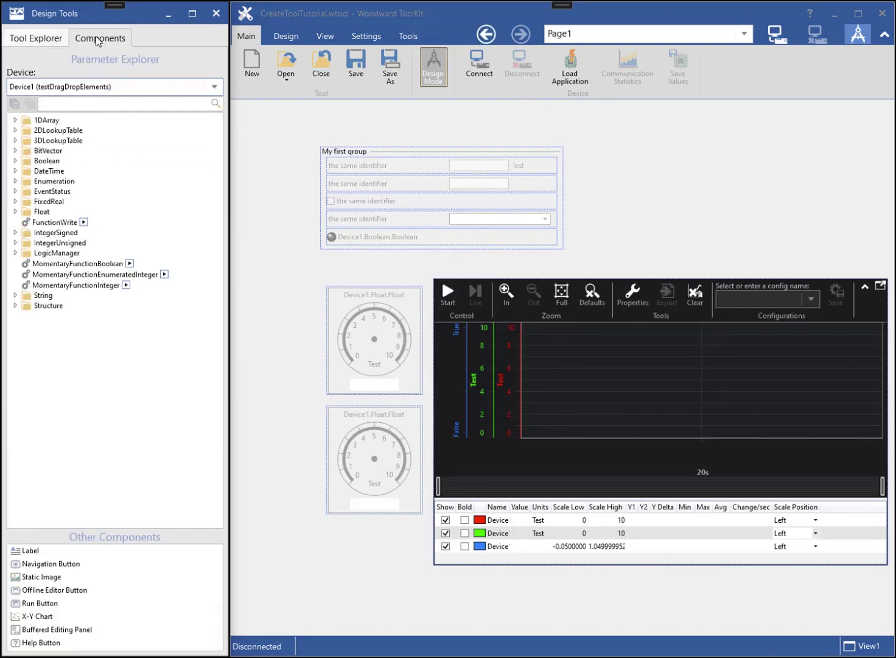
{"action": "left_click", "coordinate": [119, 89]}
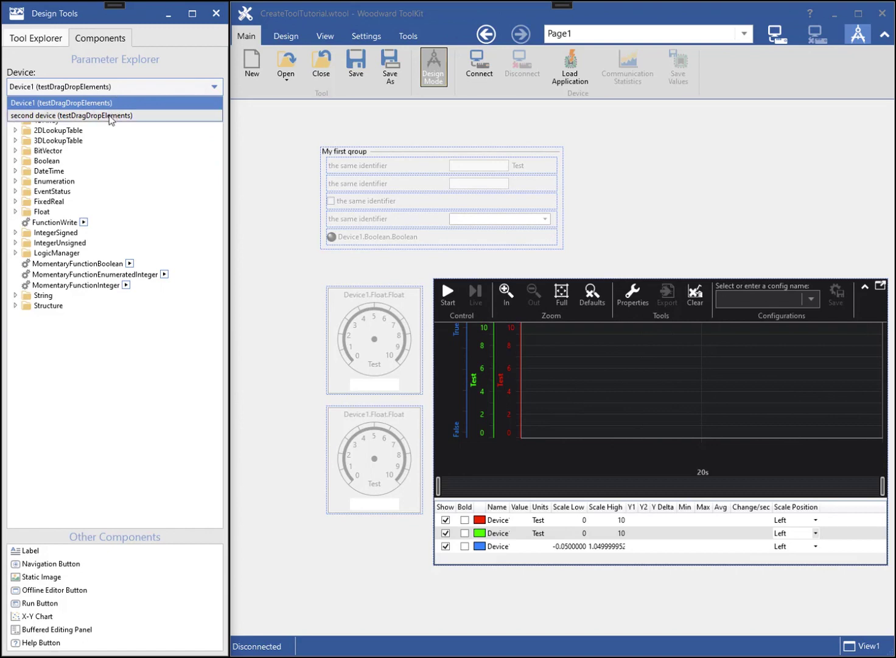
{"action": "left_click", "coordinate": [110, 116]}
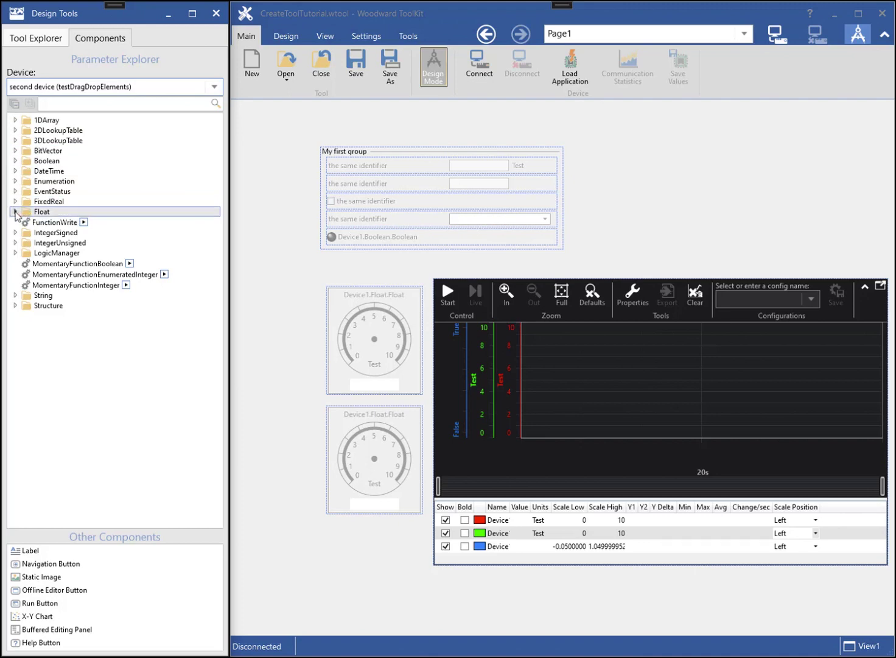
{"action": "left_click", "coordinate": [15, 212]}
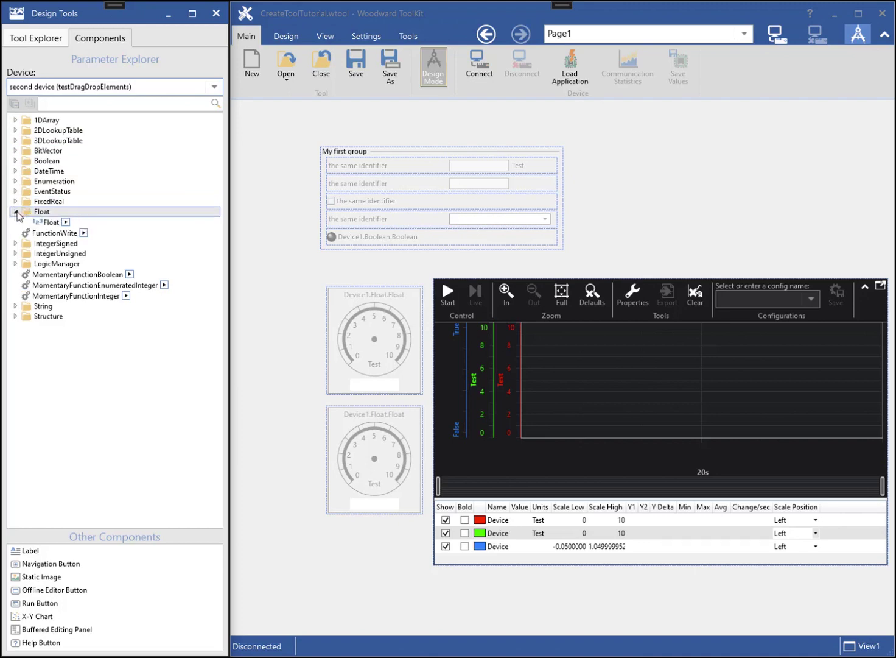
{"action": "left_click", "coordinate": [65, 222]}
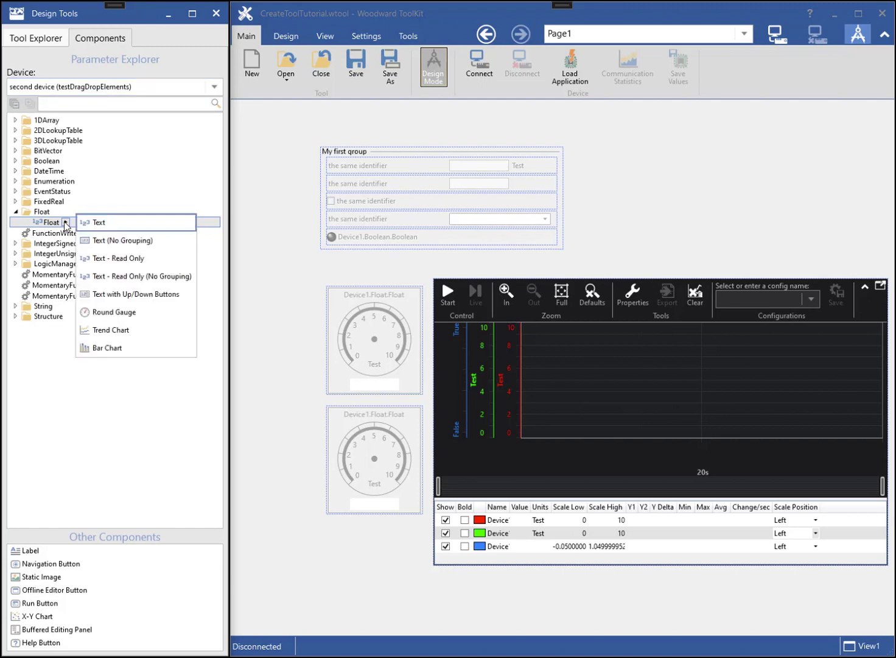
{"action": "left_click_drag", "start_coordinate": [111, 314], "coordinate": [590, 133]}
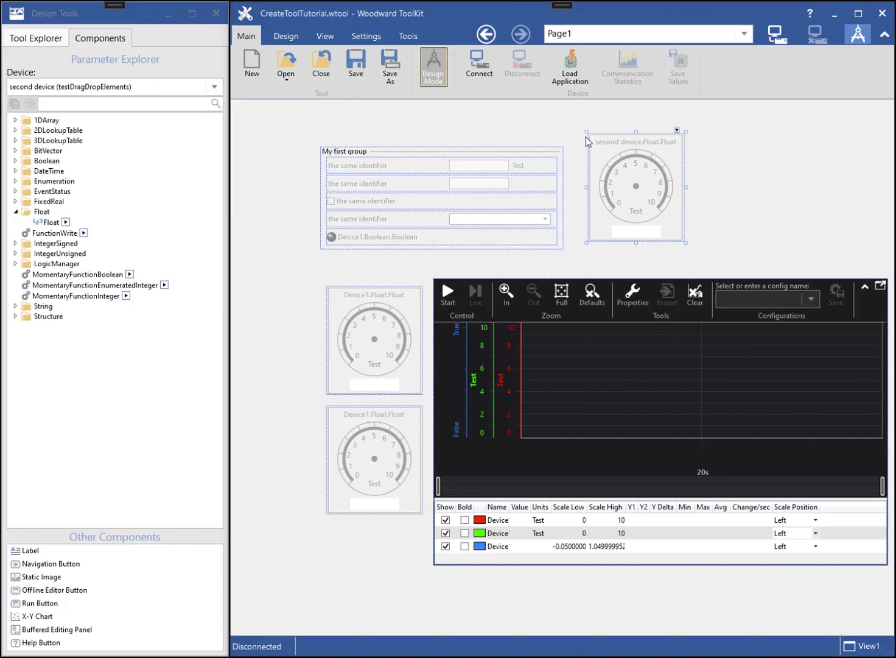
{"action": "left_click", "coordinate": [16, 244]}
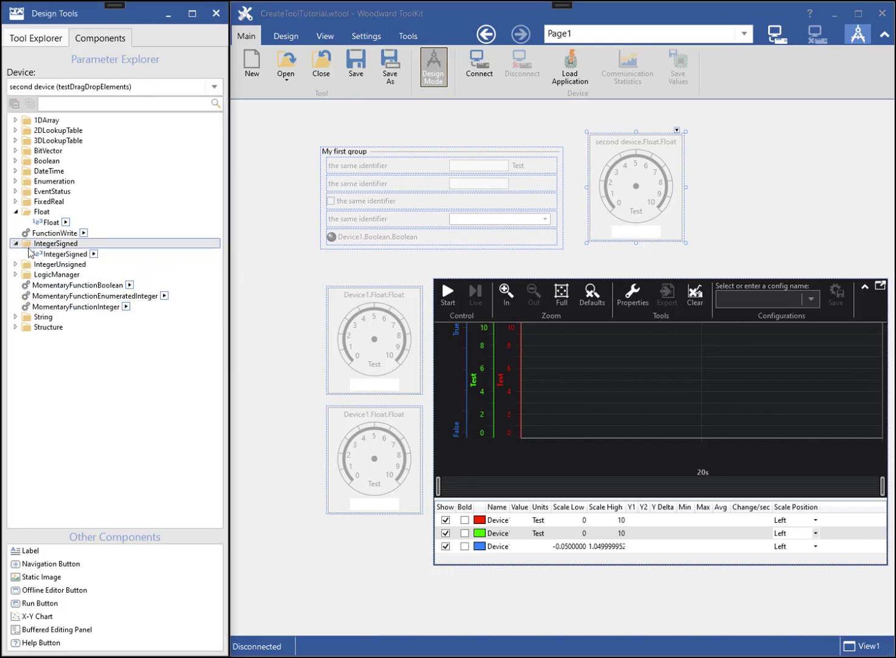
{"action": "left_click_drag", "start_coordinate": [82, 254], "coordinate": [703, 138]}
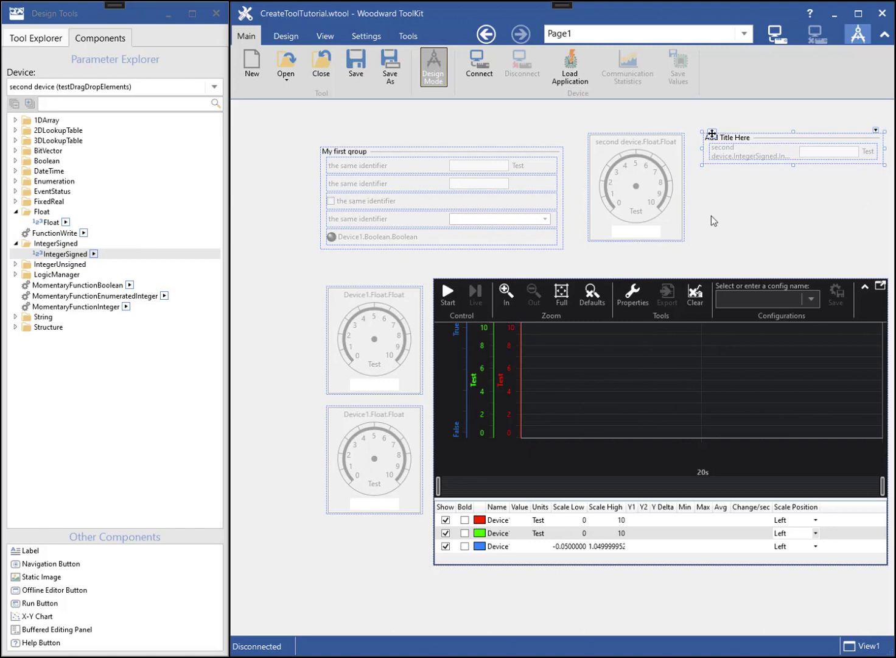
- Confirm the second device.Float.Float gauge's Device is second device, then save the tool
{"action": "left_click", "coordinate": [43, 39]}
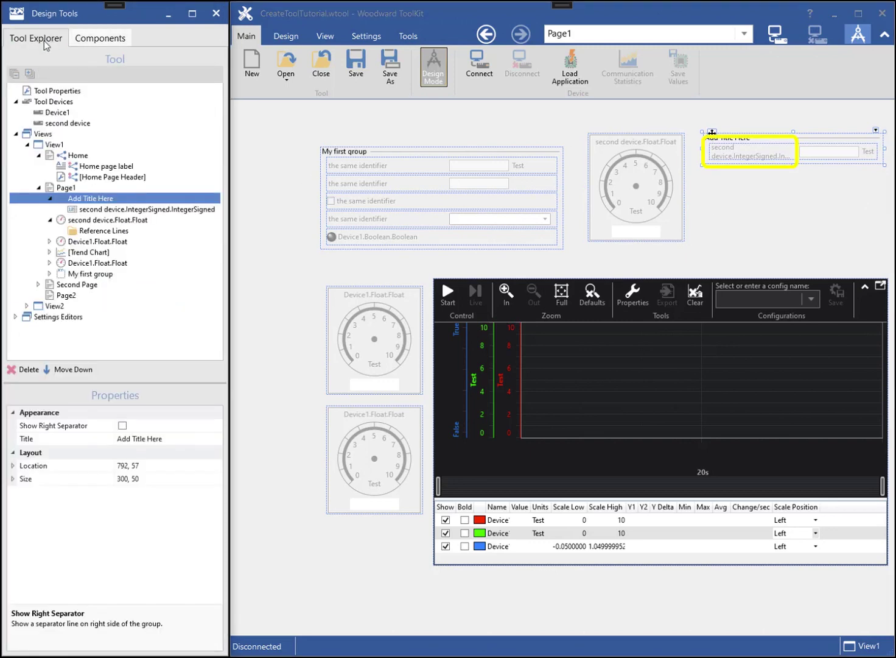
{"action": "left_click", "coordinate": [95, 221]}
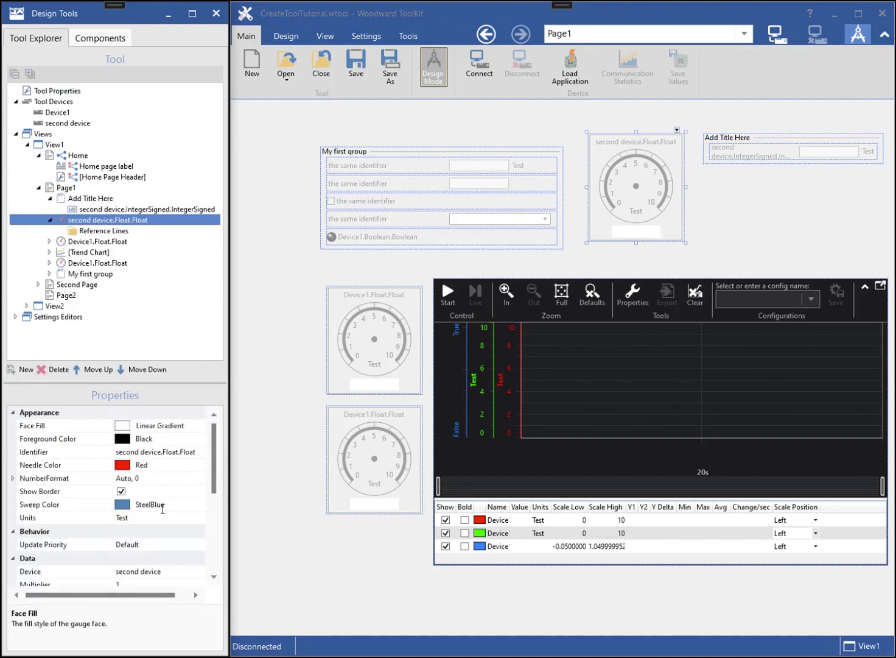
{"action": "left_click", "coordinate": [170, 571]}
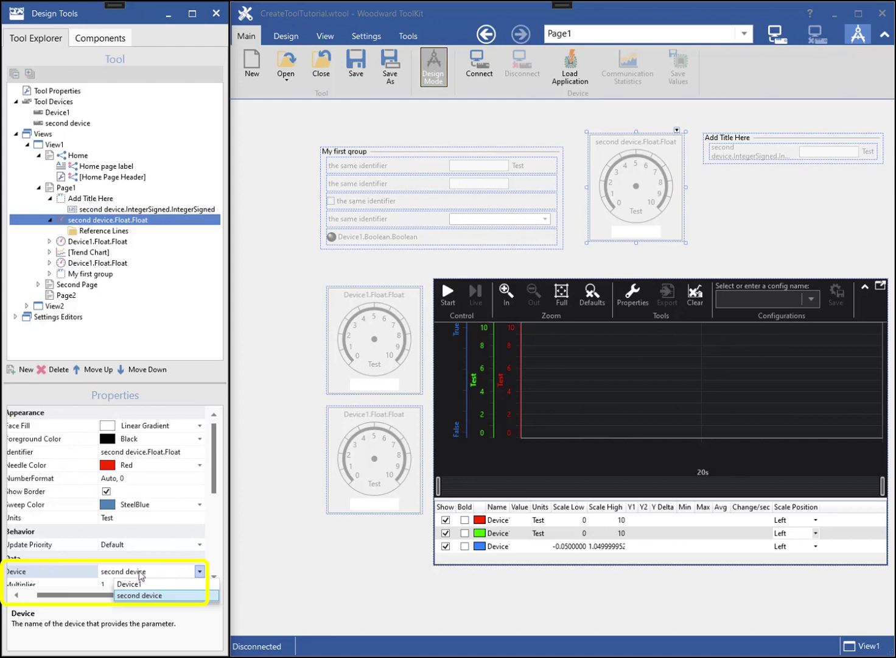
{"action": "left_click", "coordinate": [160, 595]}
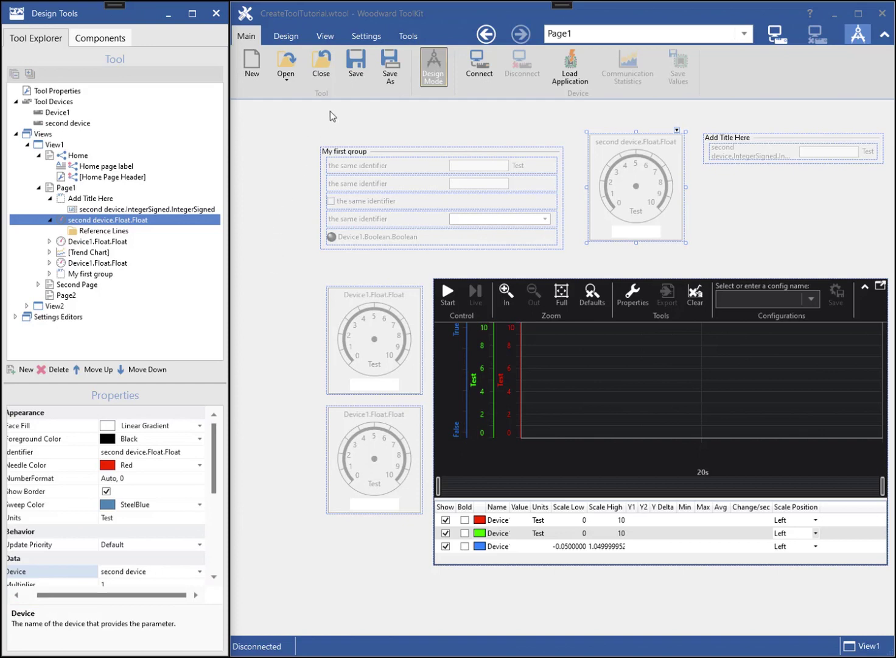
{"action": "left_click", "coordinate": [354, 62]}
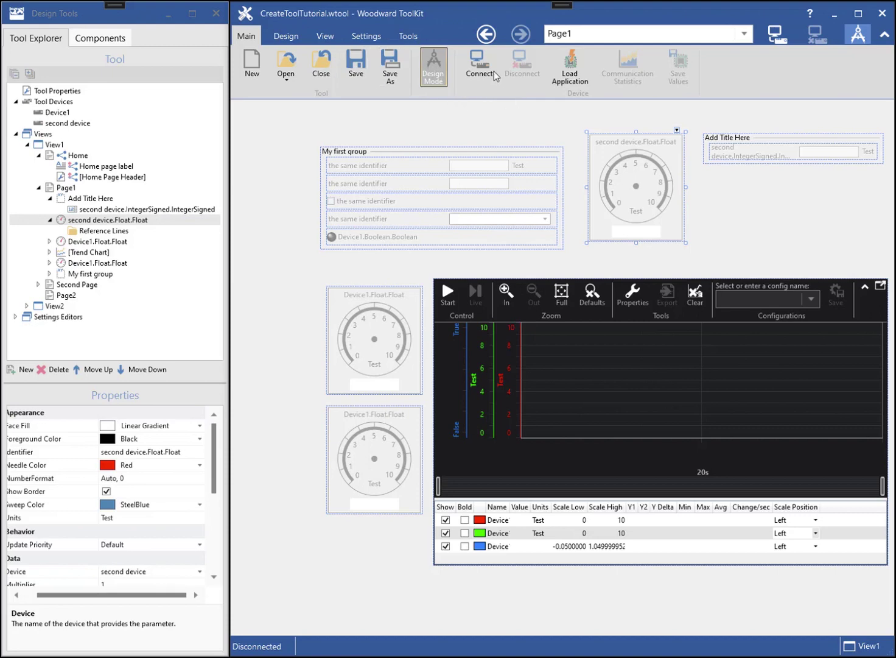
- Leave design mode, connect over TCP/IP and log in at Woodward security level
{"action": "left_click", "coordinate": [433, 67]}
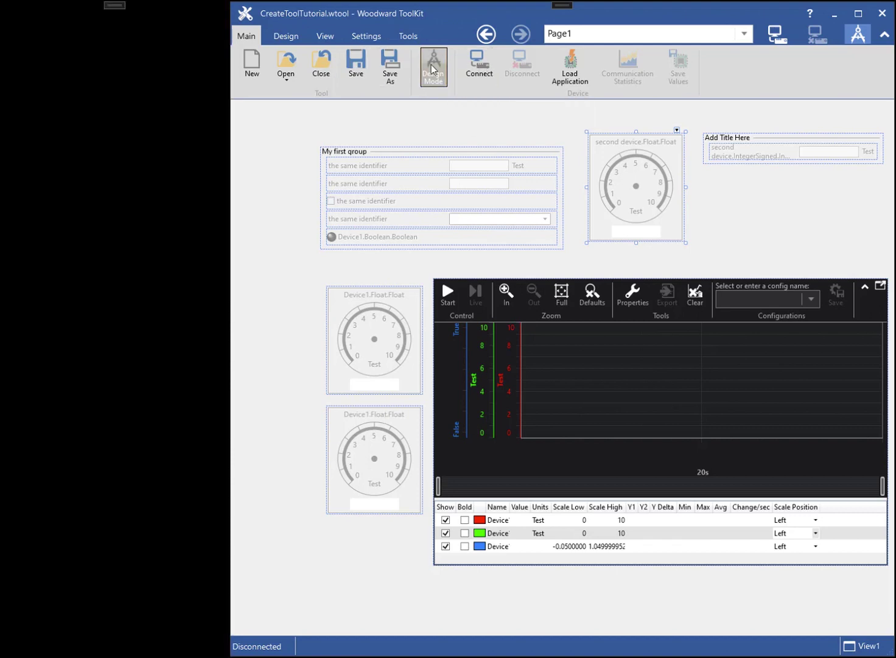
{"action": "left_click", "coordinate": [479, 68]}
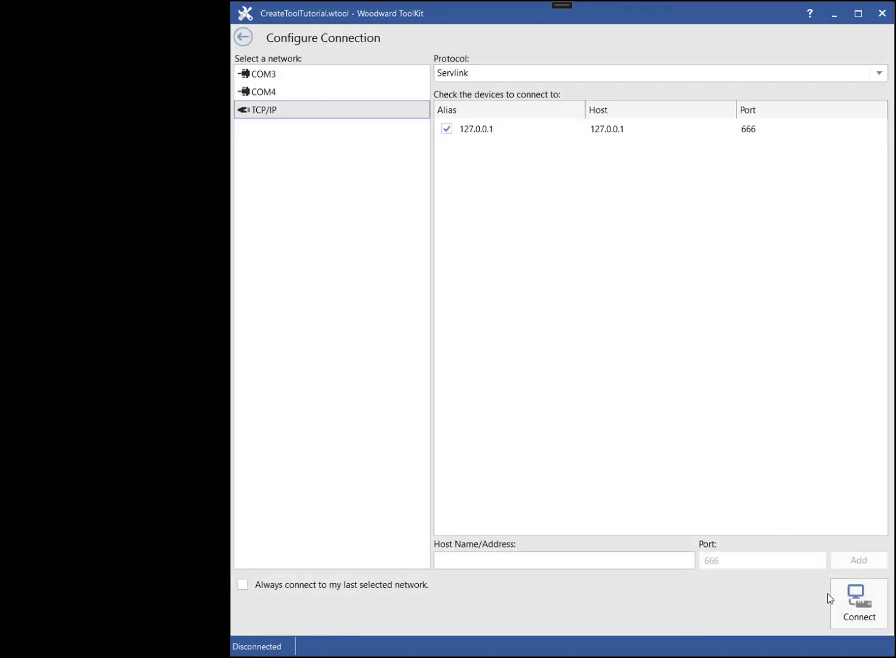
{"action": "left_click", "coordinate": [854, 604]}
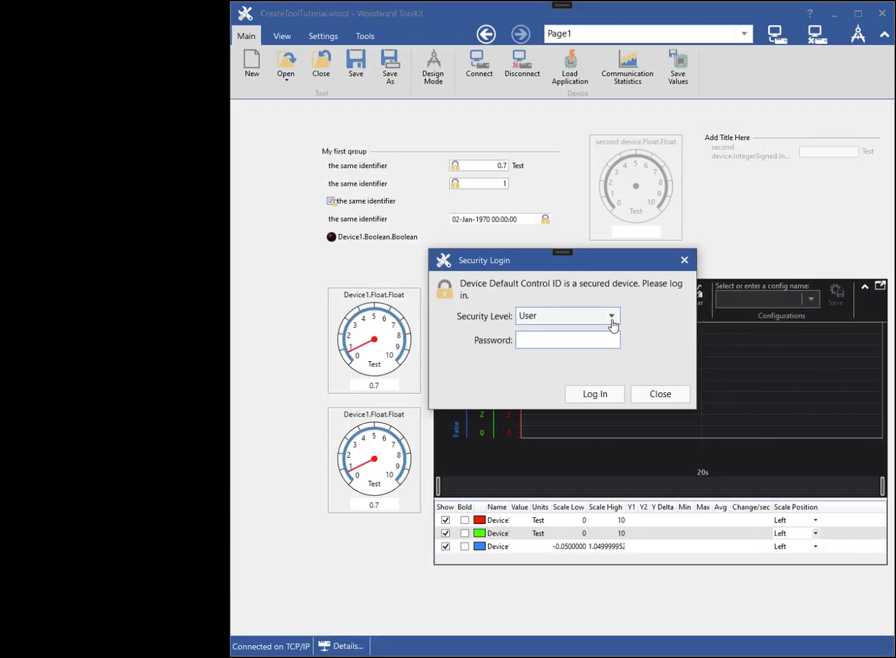
{"action": "left_click", "coordinate": [611, 316]}
{"action": "left_click", "coordinate": [565, 388]}
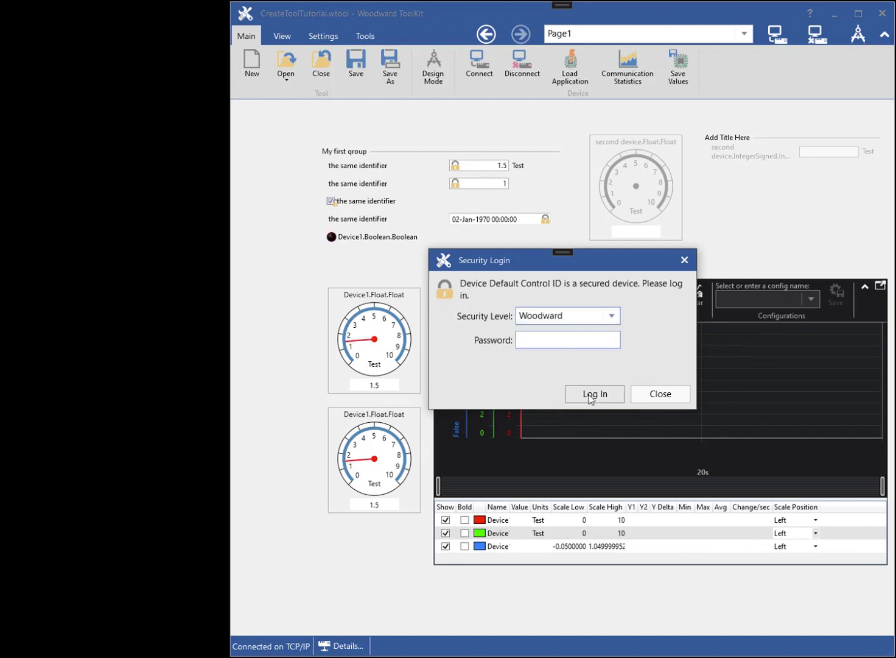
{"action": "left_click", "coordinate": [590, 394]}
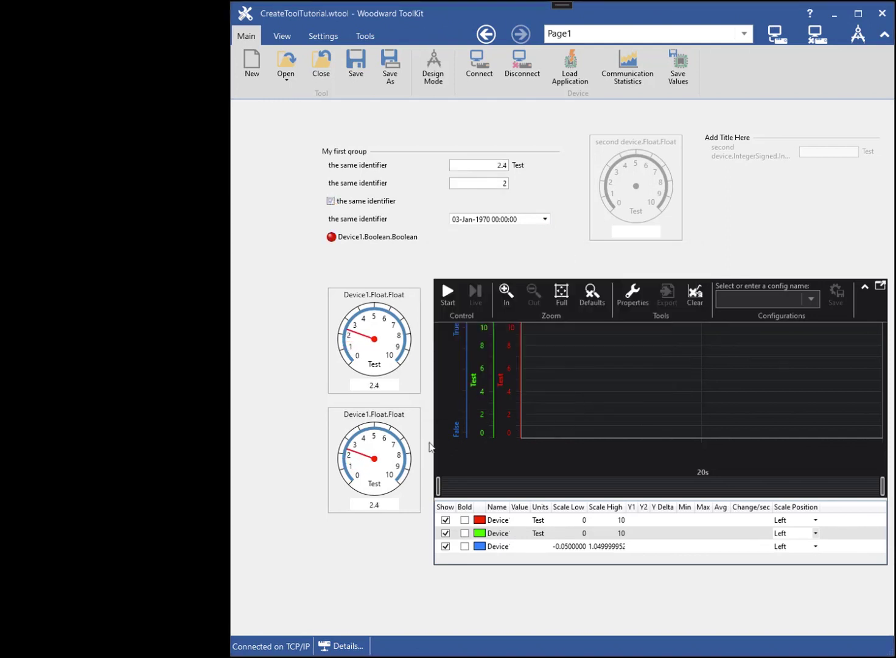
- Map the connected device to second device in Details, then disconnect
{"action": "left_click", "coordinate": [346, 645]}
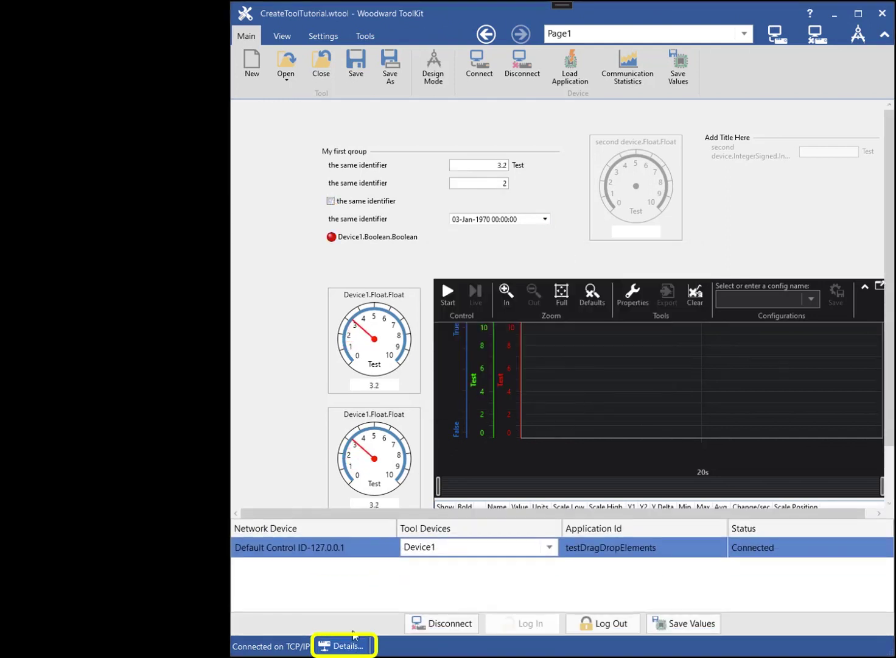
{"action": "left_click", "coordinate": [448, 552]}
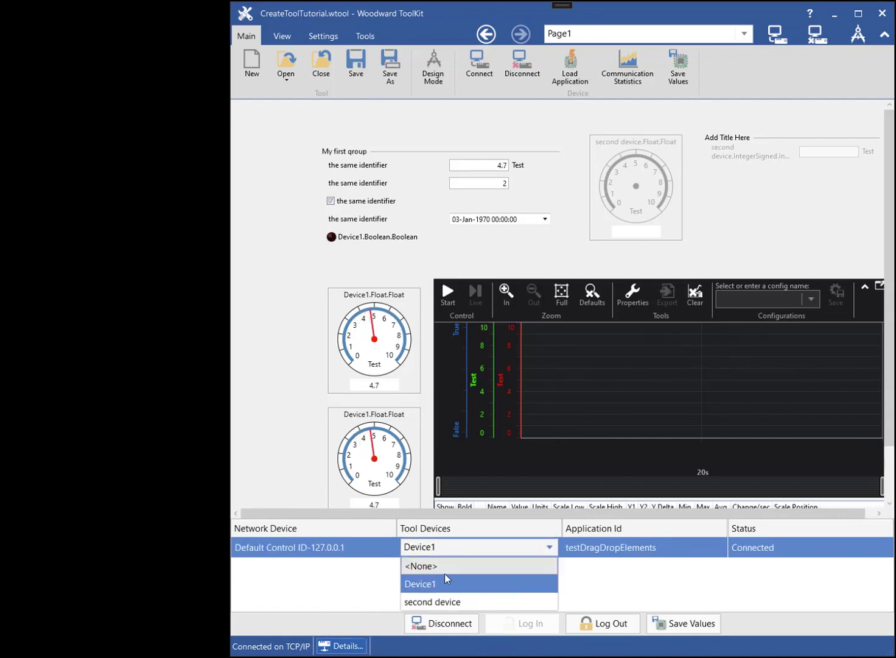
{"action": "left_click", "coordinate": [442, 601]}
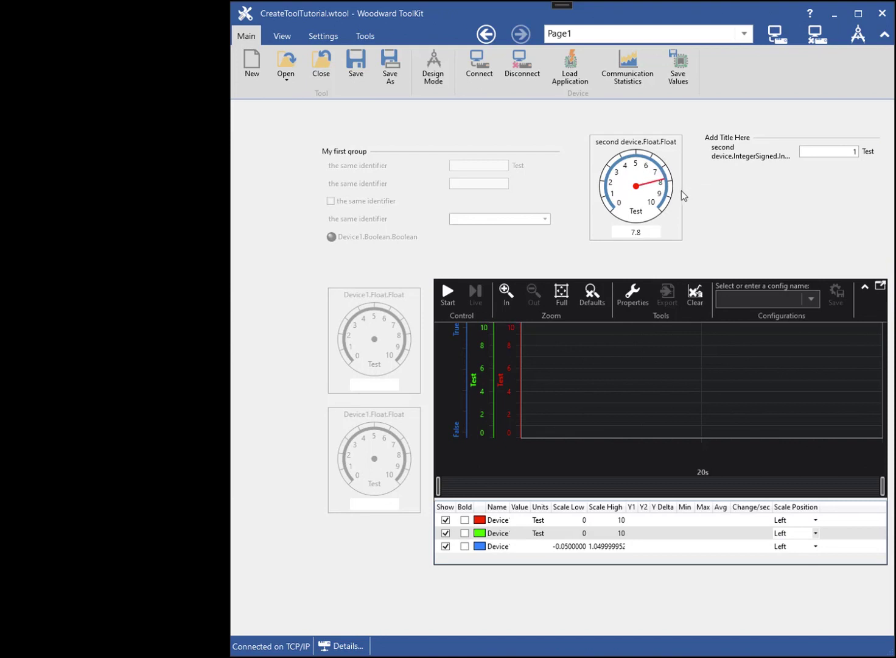
{"action": "left_click", "coordinate": [520, 58]}
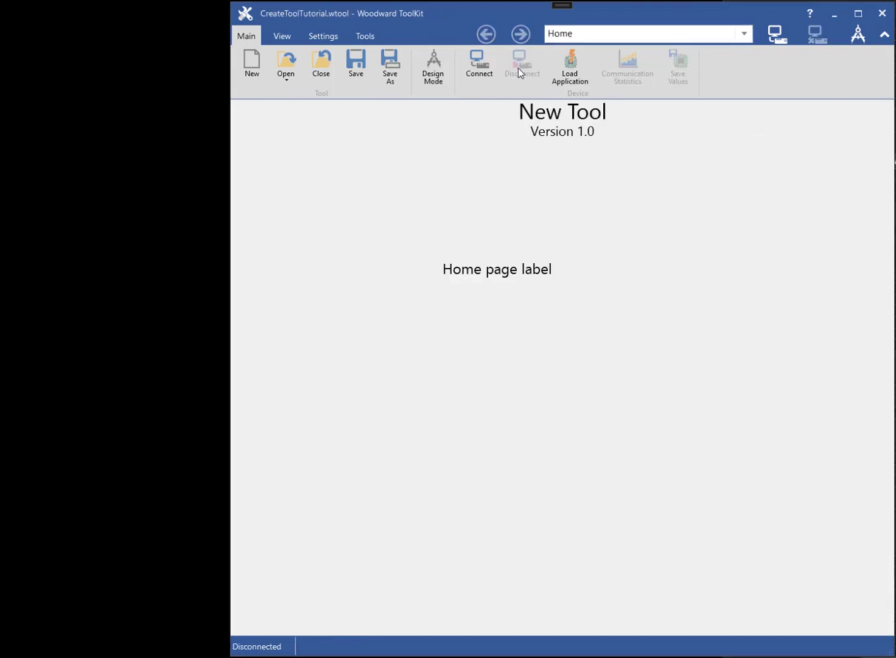
- Turn on design mode, set the tool's Help File Name to TestHelp.chm, and reopen Page1
{"action": "left_click", "coordinate": [429, 70]}
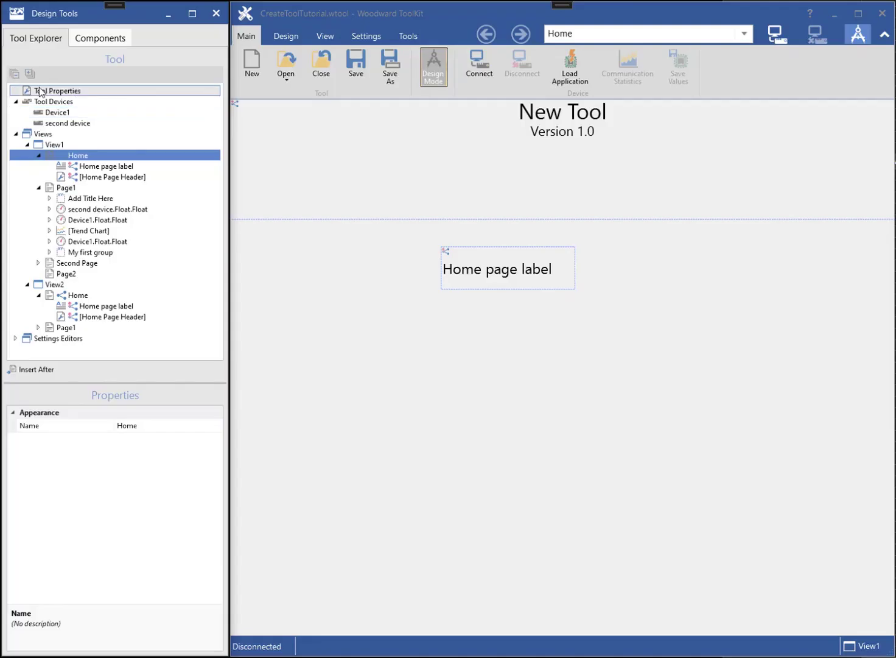
{"action": "left_click", "coordinate": [40, 92]}
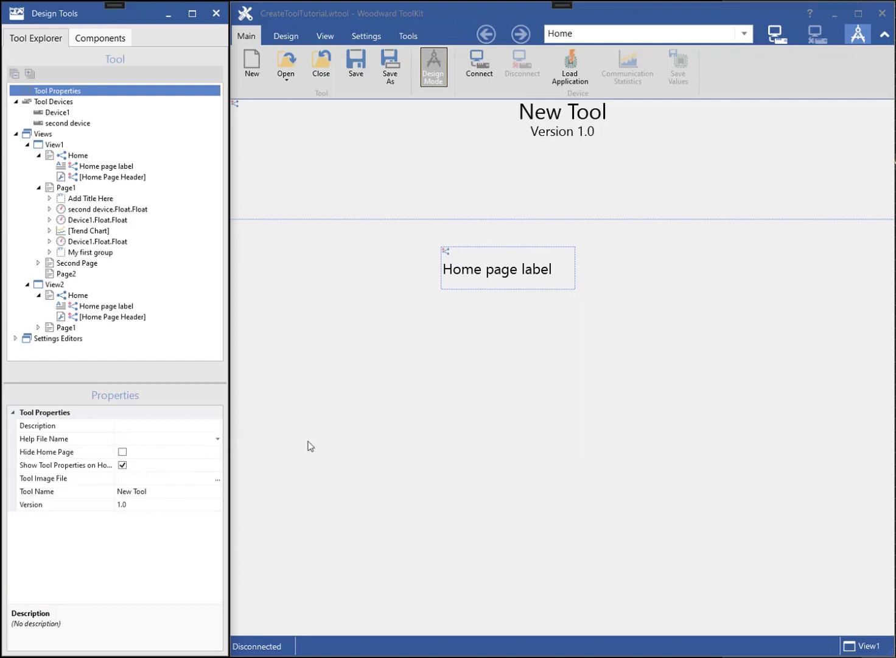
{"action": "left_click", "coordinate": [217, 439]}
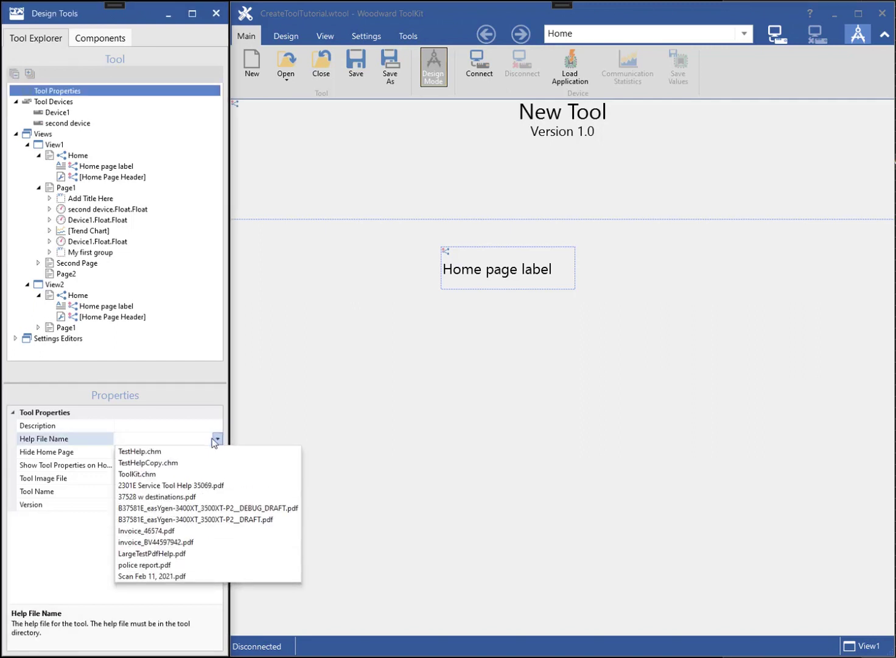
{"action": "left_click", "coordinate": [151, 452]}
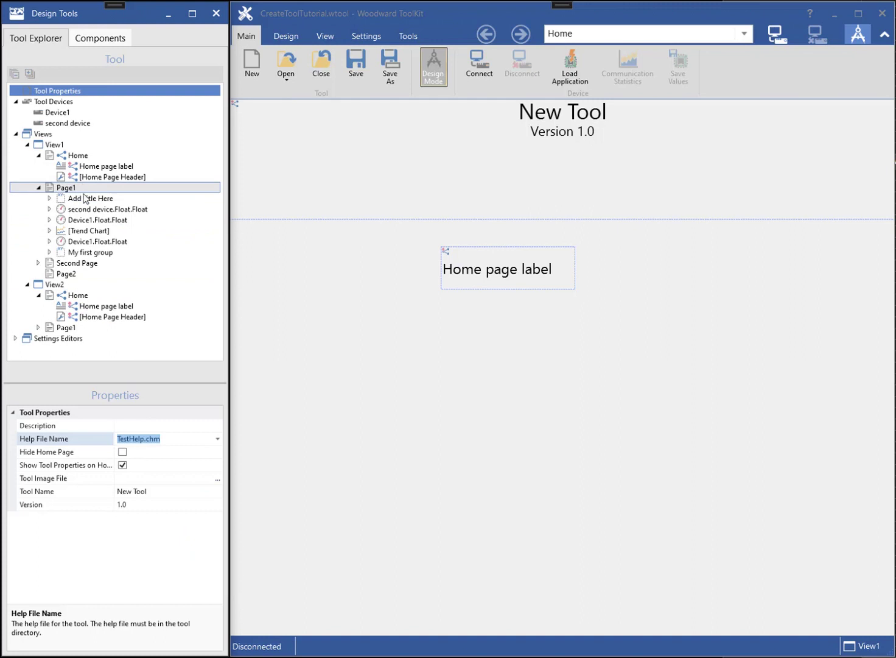
{"action": "double_click", "coordinate": [80, 210]}
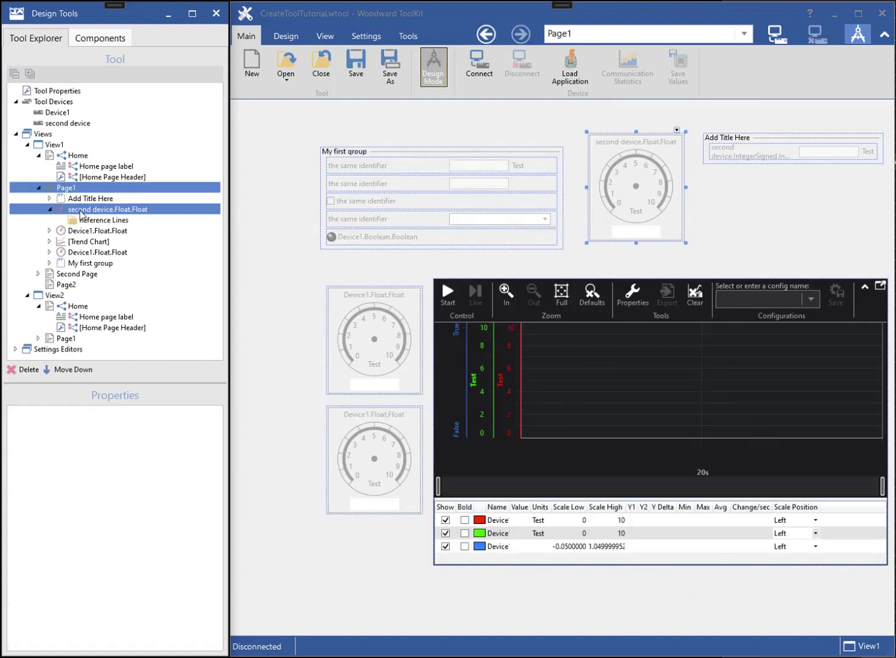
- Link the upper Device1.Float.Float gauge to Html Help Topic topic1.html, then turn off design mode
{"action": "left_click", "coordinate": [362, 315]}
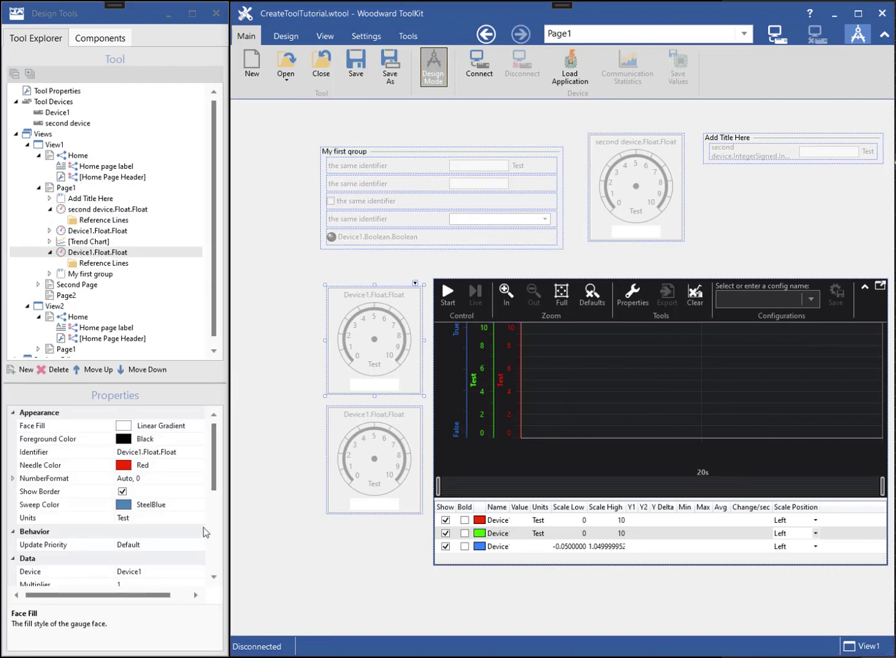
{"action": "left_click_drag", "start_coordinate": [217, 489], "coordinate": [221, 555]}
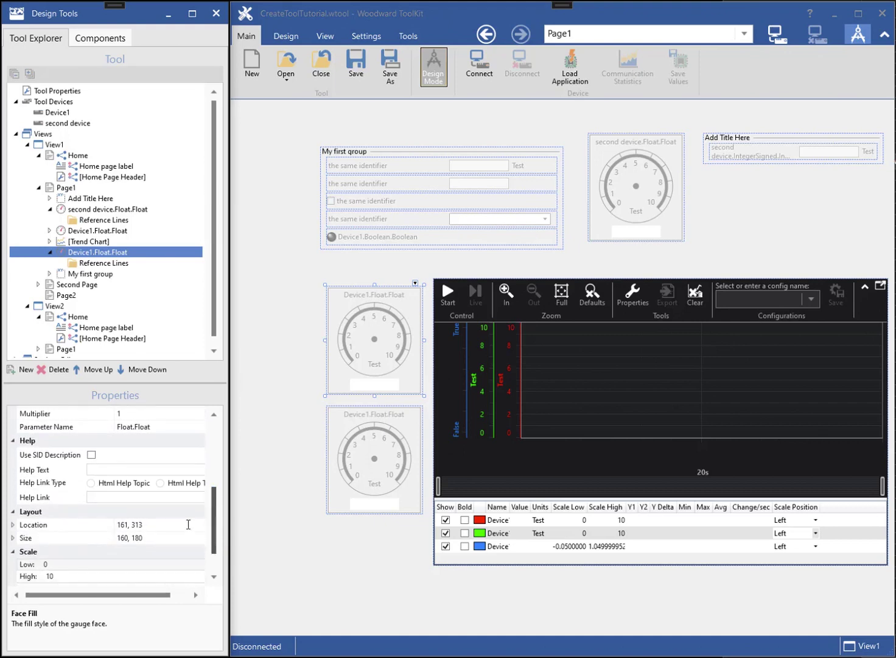
{"action": "left_click", "coordinate": [91, 484]}
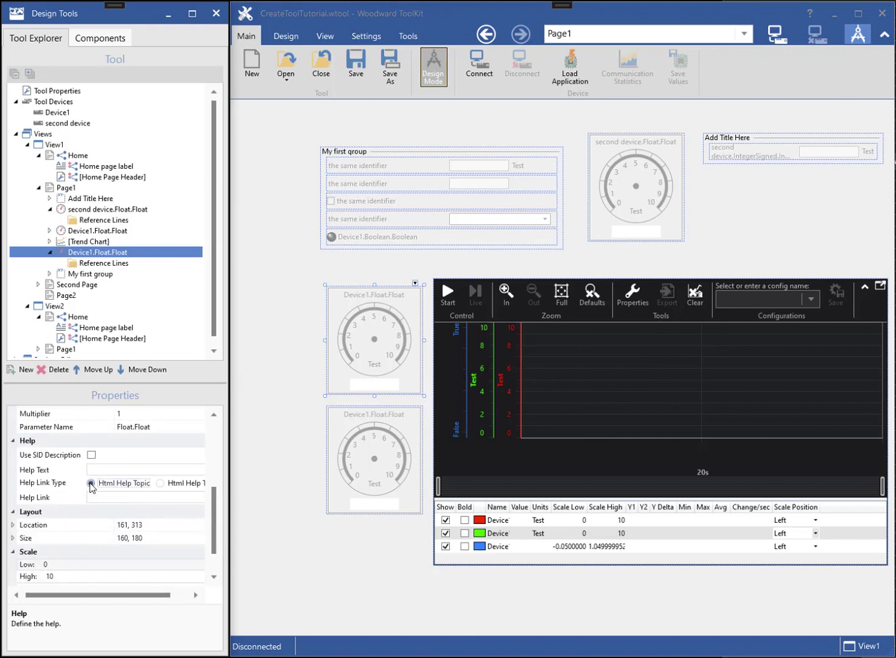
{"action": "left_click", "coordinate": [158, 498]}
{"action": "left_click_drag", "start_coordinate": [166, 596], "coordinate": [191, 597]}
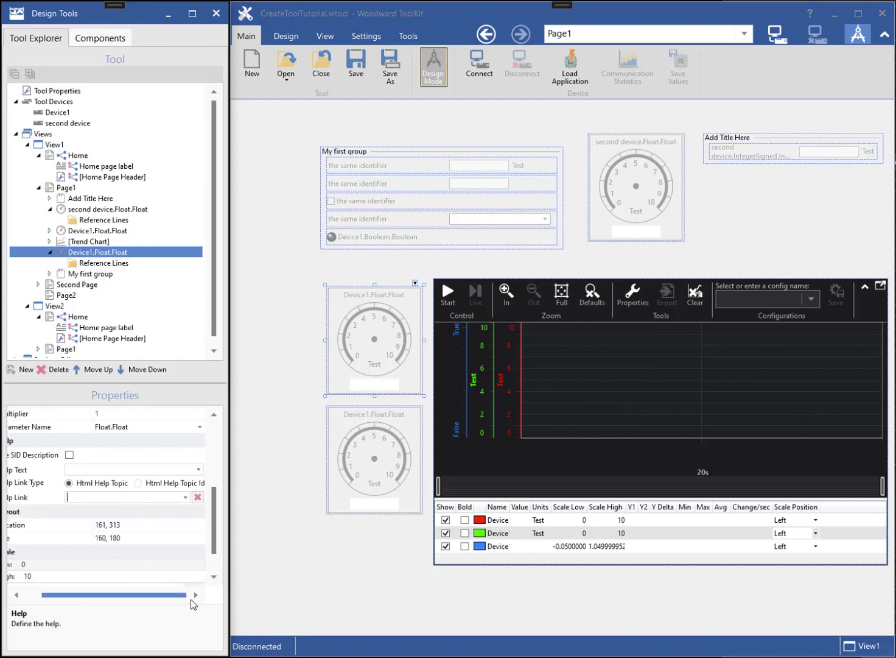
{"action": "left_click", "coordinate": [186, 497]}
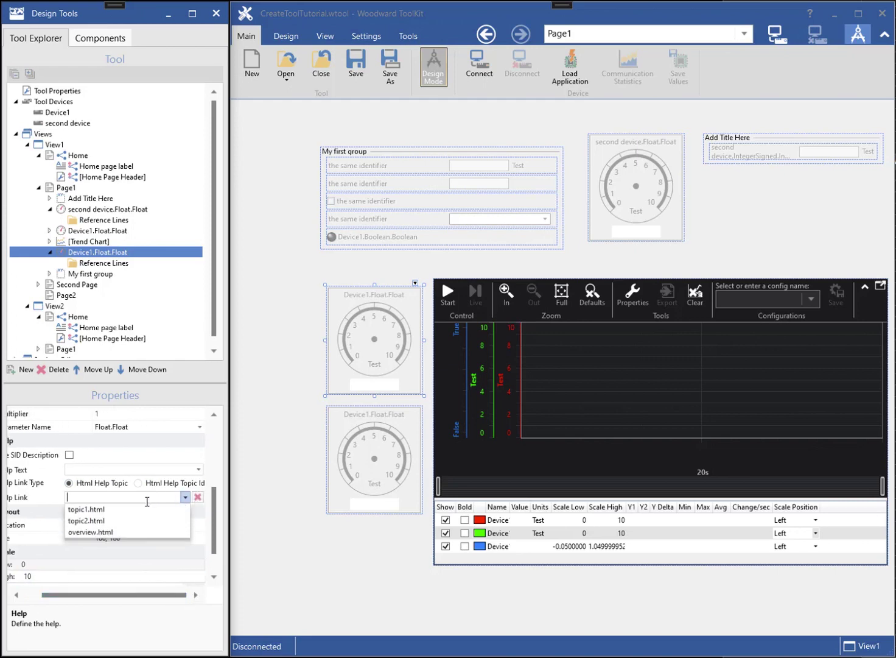
{"action": "left_click", "coordinate": [124, 509]}
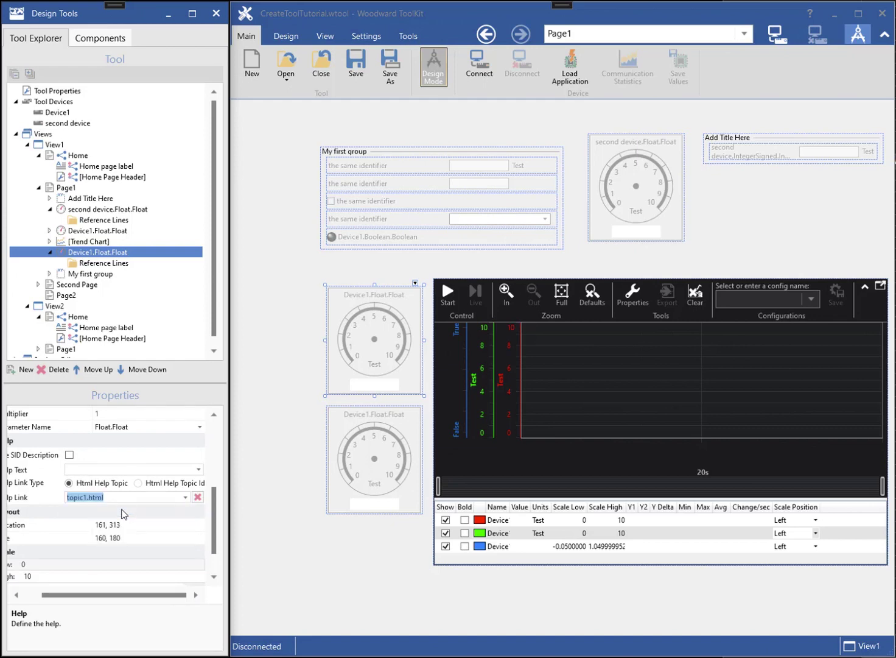
{"action": "left_click", "coordinate": [239, 516]}
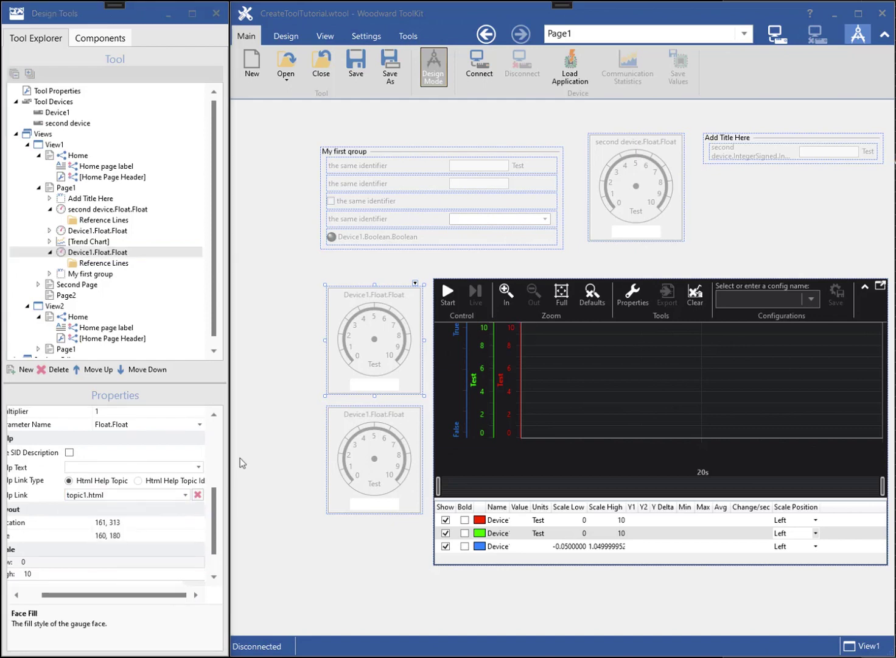
{"action": "left_click", "coordinate": [434, 70]}
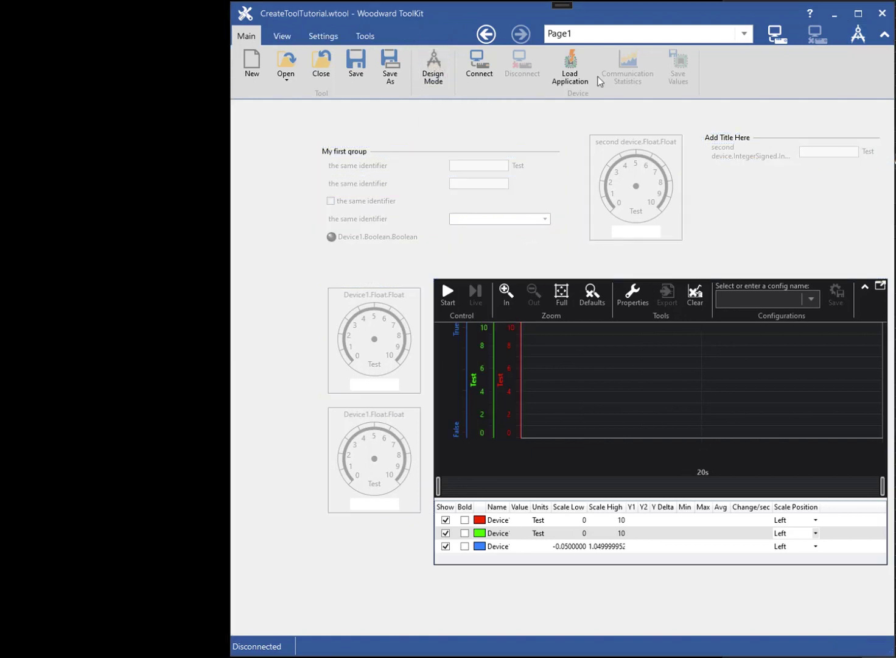
- Connect to the TCP/IP device at 127.0.0.1 and log in at the Woodward security level
{"action": "left_click", "coordinate": [776, 34]}
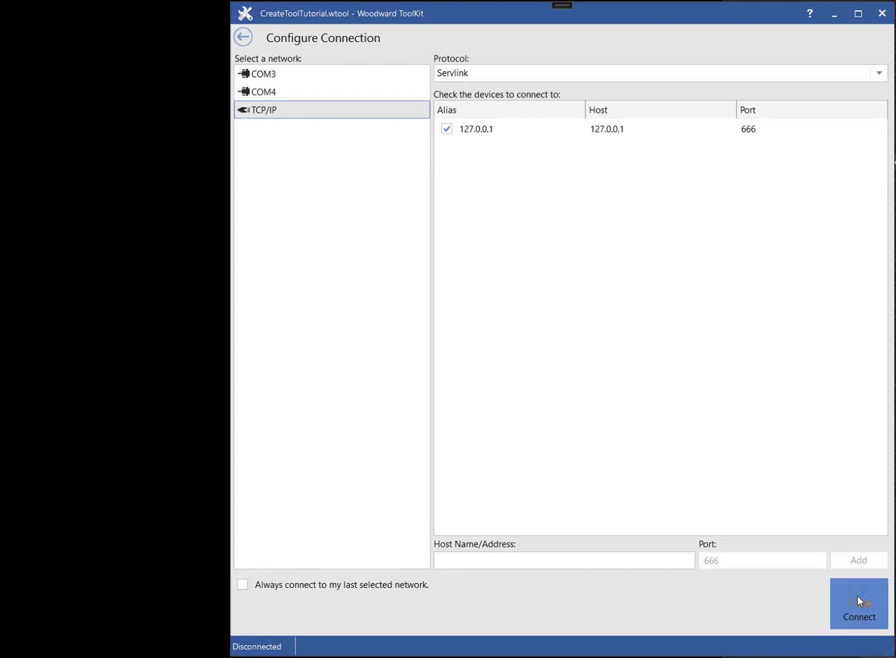
{"action": "left_click", "coordinate": [857, 595]}
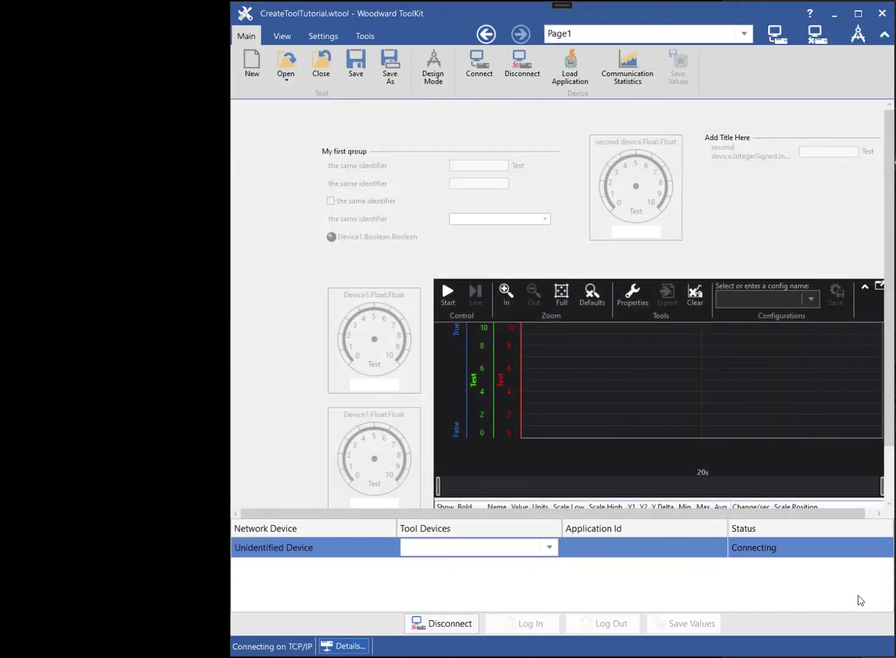
{"action": "left_click", "coordinate": [612, 318]}
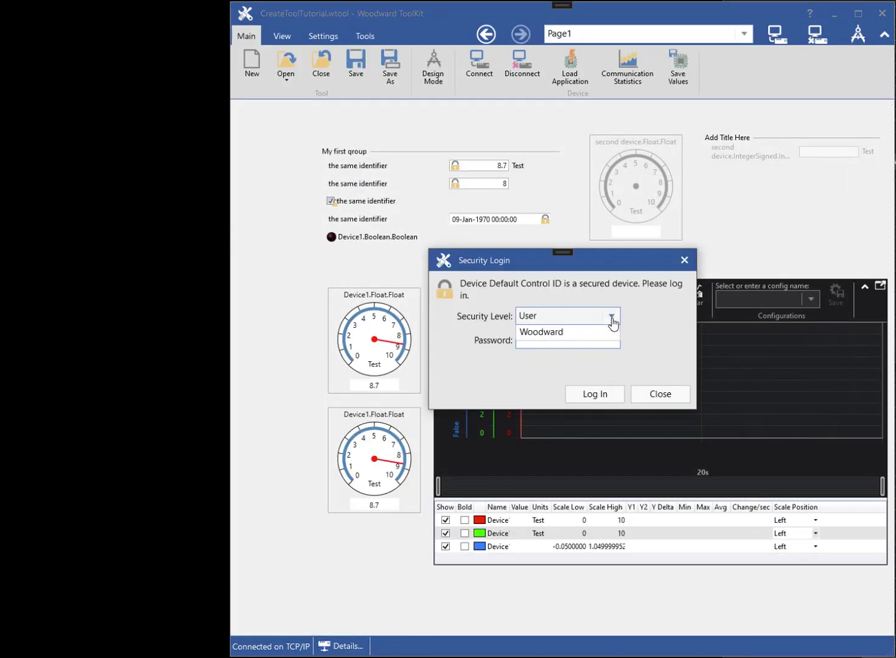
{"action": "left_click", "coordinate": [579, 388]}
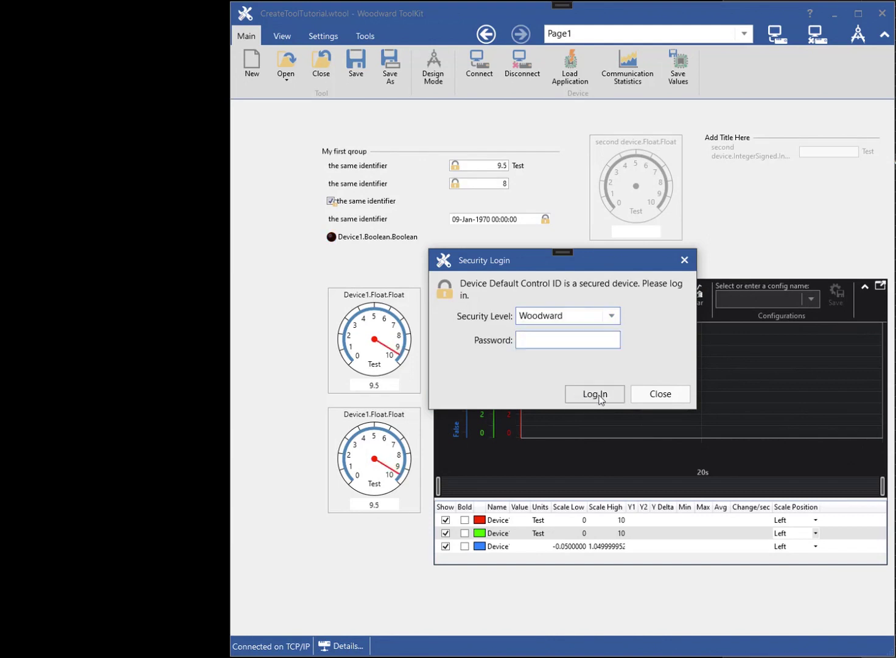
{"action": "left_click", "coordinate": [599, 395]}
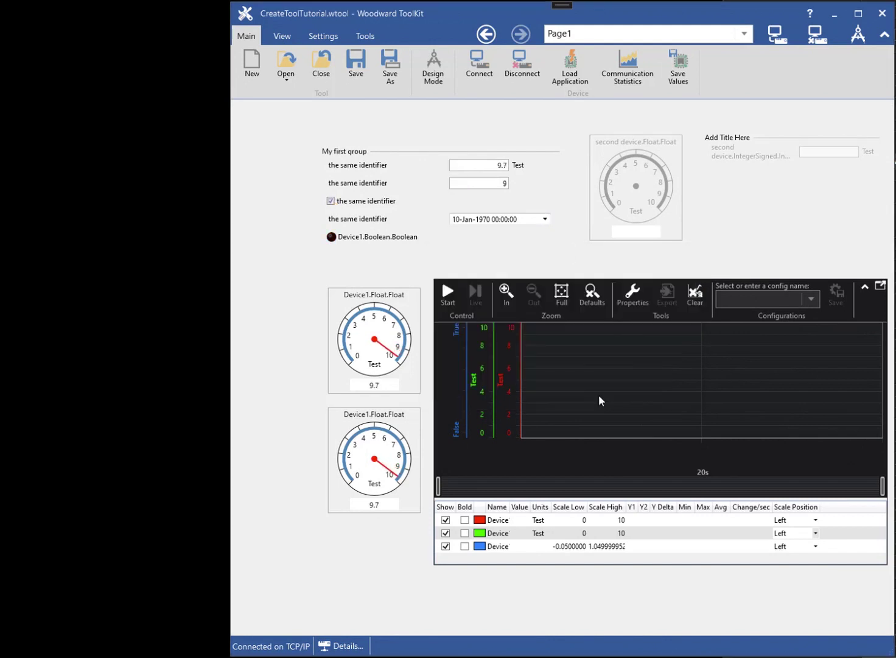
- Show the gauge's help (Topic 1), close the help window, and disconnect all devices
{"action": "right_click", "coordinate": [390, 339]}
{"action": "left_click", "coordinate": [420, 356]}
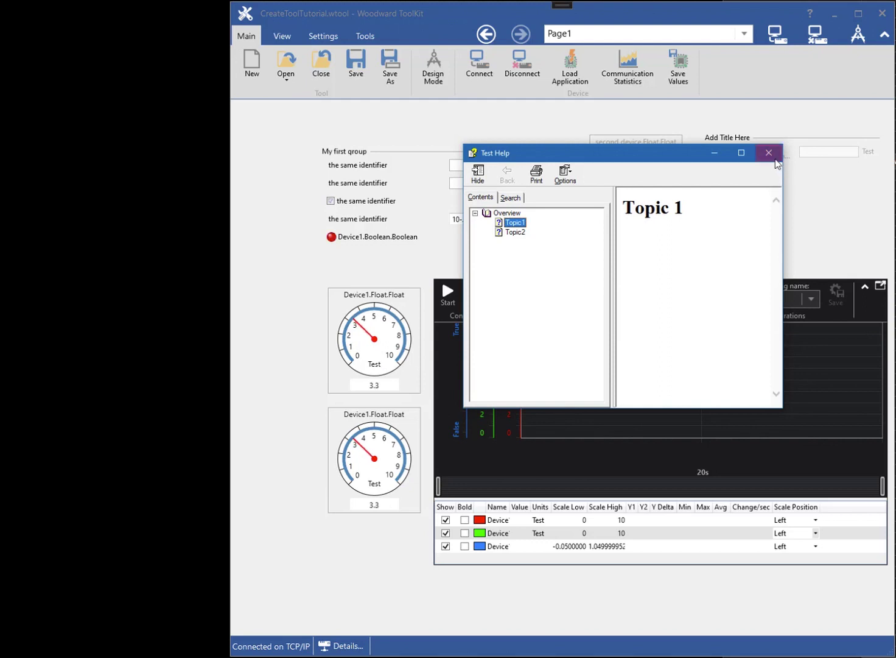
{"action": "left_click", "coordinate": [771, 154]}
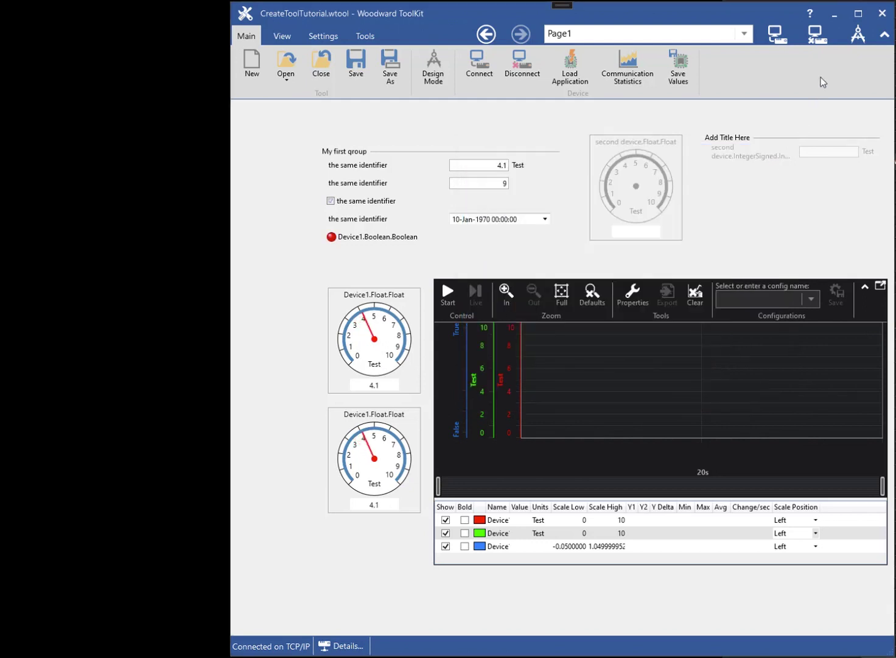
{"action": "left_click", "coordinate": [815, 35]}
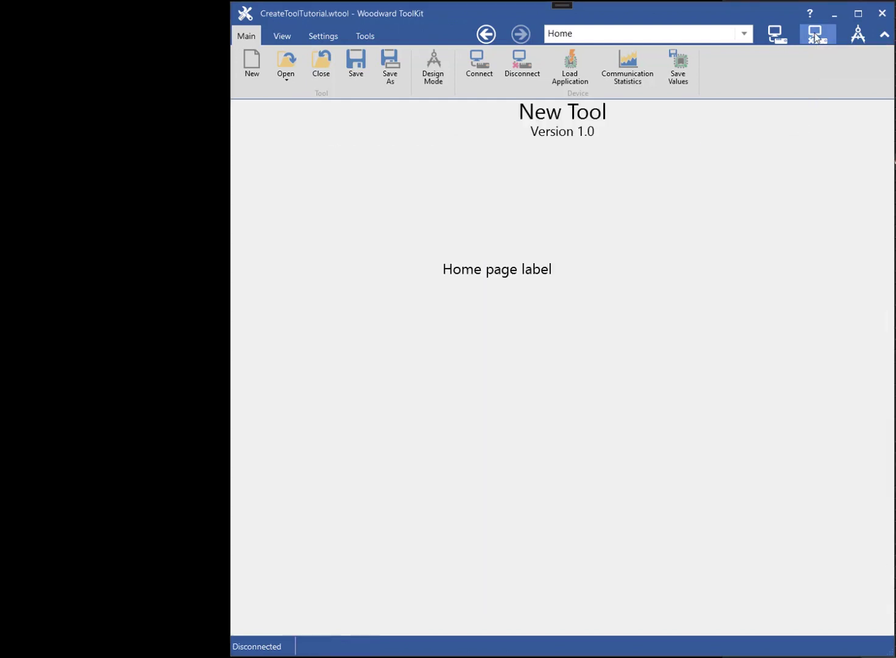